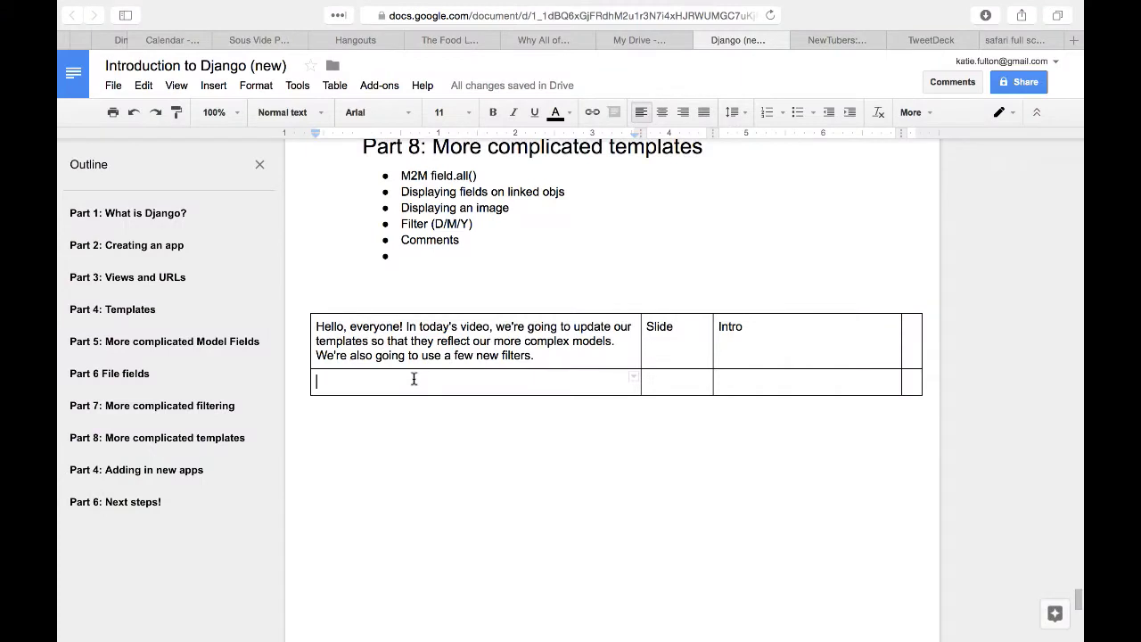
- Start the narration in the empty second table row with "First off, I wanted to go over something that"
{"action": "type", "text": "Firs toff, I"}
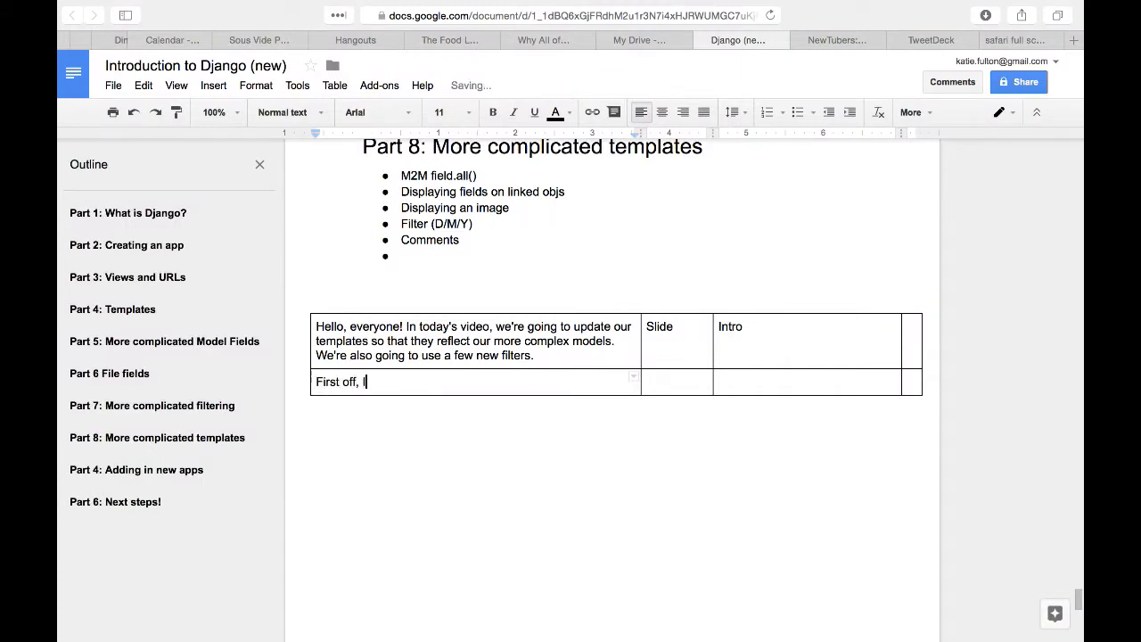
{"action": "type", "text": " wanted to go over something that I "}
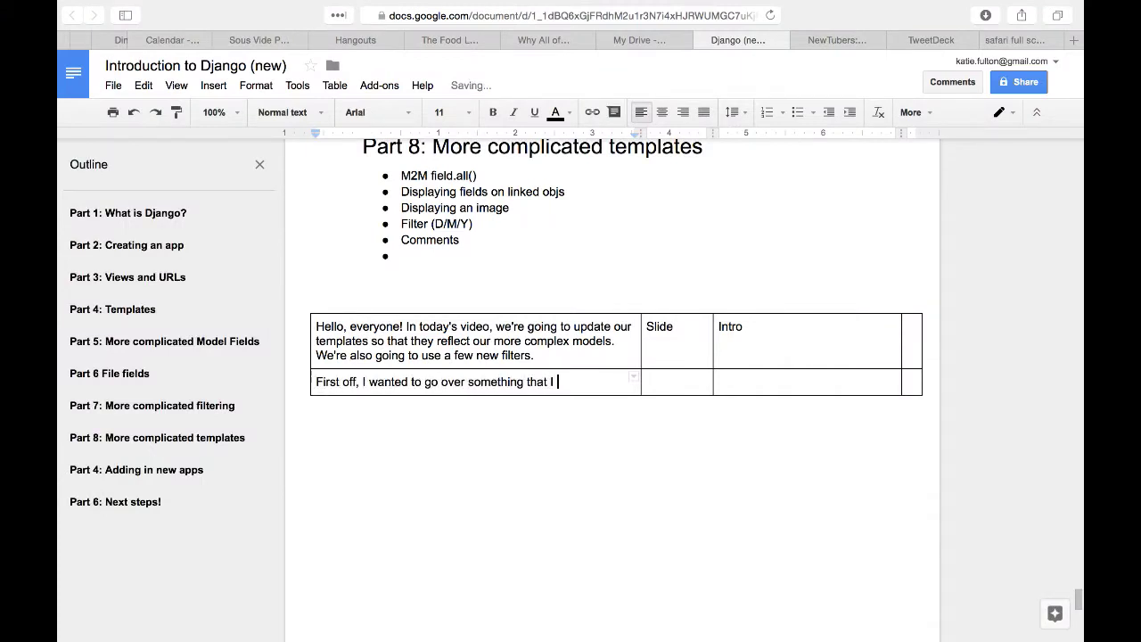
{"action": "type", "text": "glossed over h"}
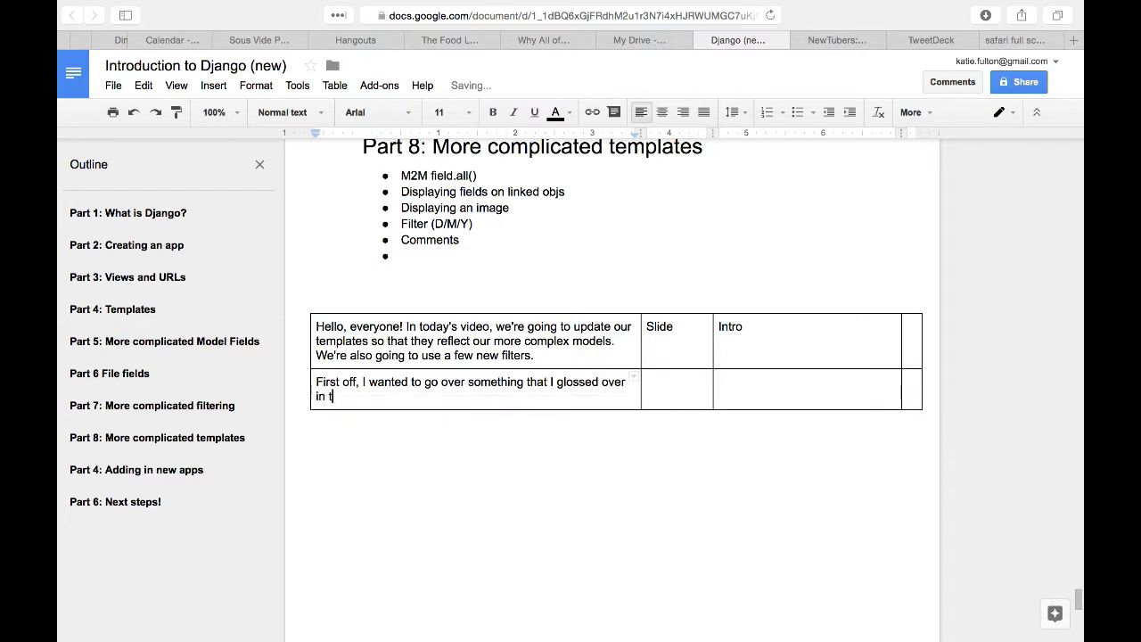
{"action": "key", "text": "BackSpace"}
{"action": "key", "text": "BackSpace"}
{"action": "key", "text": "BackSpace"}
{"action": "key", "text": "BackSpace"}
{"action": "key", "text": "BackSpace"}
{"action": "key", "text": "BackSpace"}
{"action": "key", "text": "BackSpace"}
{"action": "key", "text": "BackSpace"}
{"action": "key", "text": "BackSpace"}
{"action": "key", "text": "BackSpace"}
{"action": "key", "text": "BackSpace"}
{"action": "key", "text": "BackSpace"}
{"action": "key", "text": "BackSpace"}
{"action": "key", "text": "BackSpace"}
{"action": "key", "text": "BackSpace"}
{"action": "key", "text": "BackSpace"}
{"action": "key", "text": "BackSpace"}
{"action": "key", "text": "BackSpace"}
{"action": "key", "text": "BackSpace"}
- Complete the narration sentence with "you may have seen me use in the first video, but that I didn't explain: all()"
{"action": "type", "text": "you may have se"}
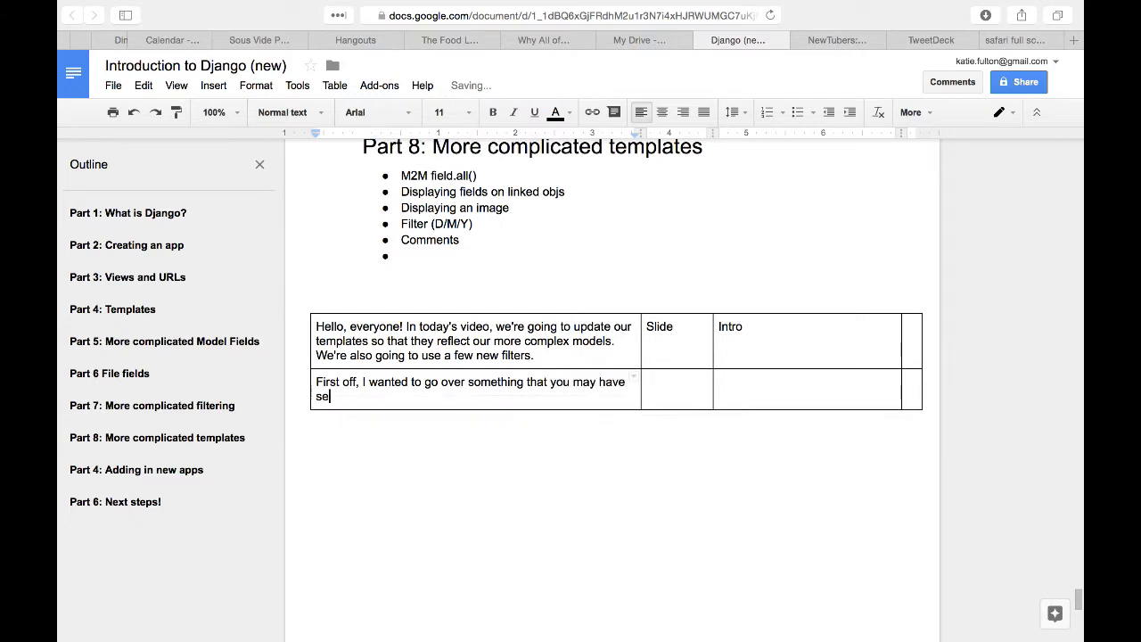
{"action": "type", "text": "en me use in the first vide"}
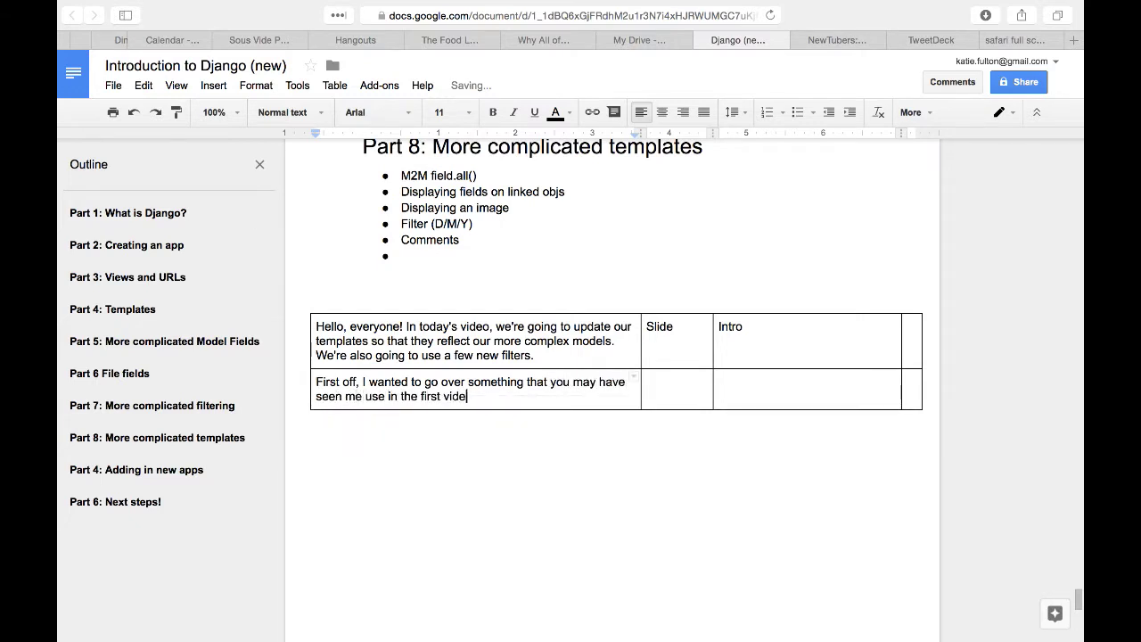
{"action": "type", "text": "o, but that I didn't exmp"}
{"action": "key", "text": "BackSpace"}
{"action": "key", "text": "BackSpace"}
{"action": "type", "text": "plain: all()"}
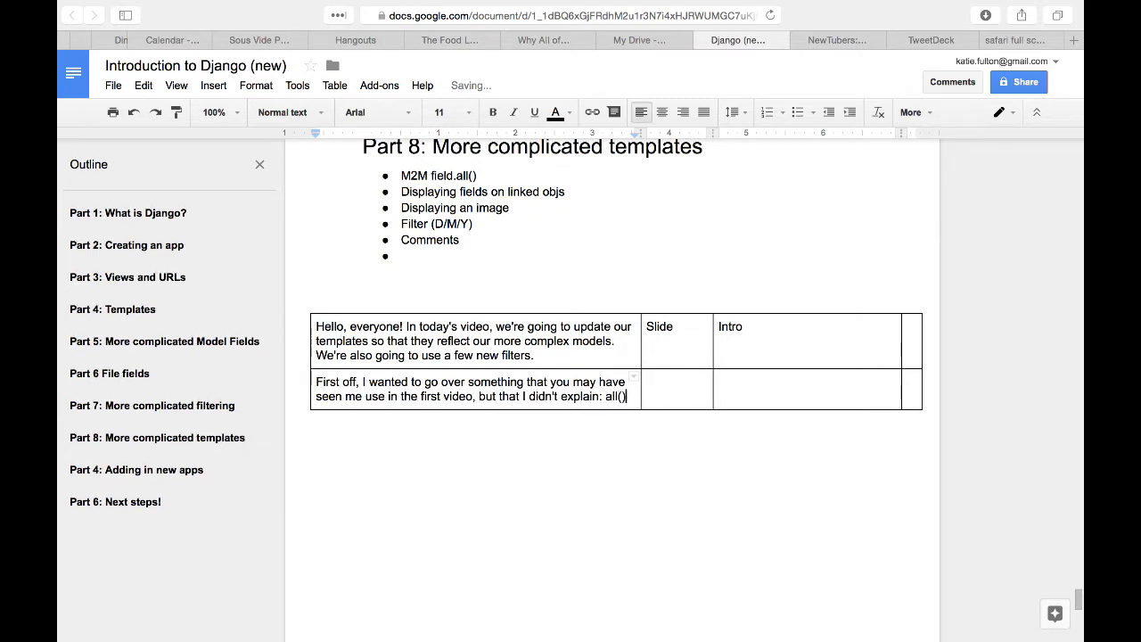
- Fill the second row's next two cells with "Slide" and "Def: M.f.all()"
{"action": "key", "text": "Tab"}
{"action": "type", "text": "Slide"}
{"action": "key", "text": "Tab"}
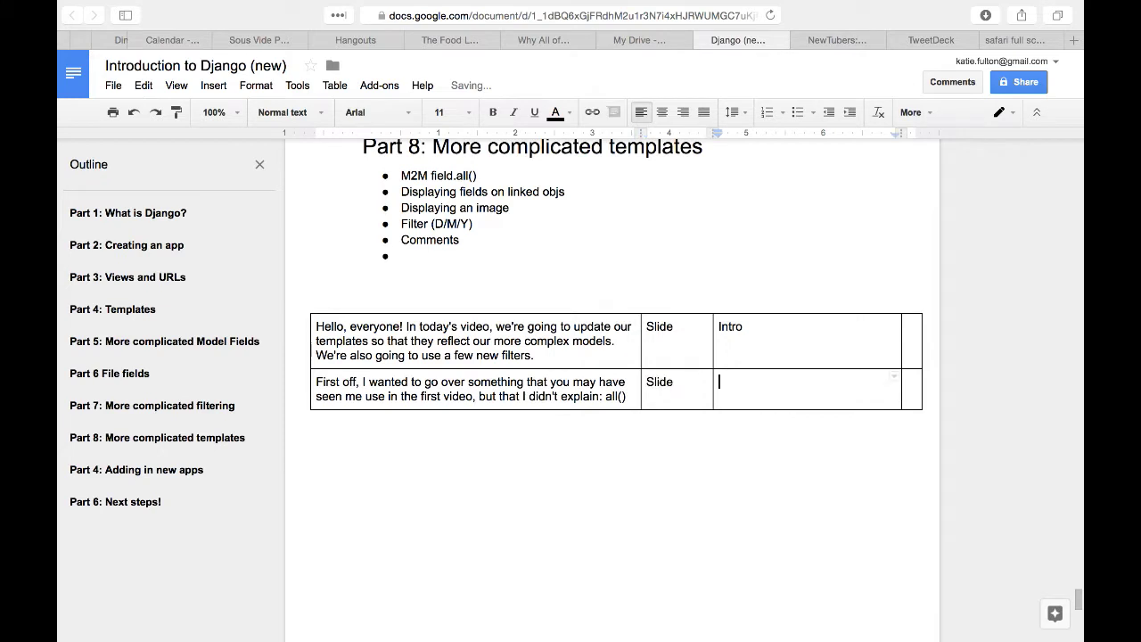
{"action": "type", "text": "a"}
{"action": "key", "text": "BackSpace"}
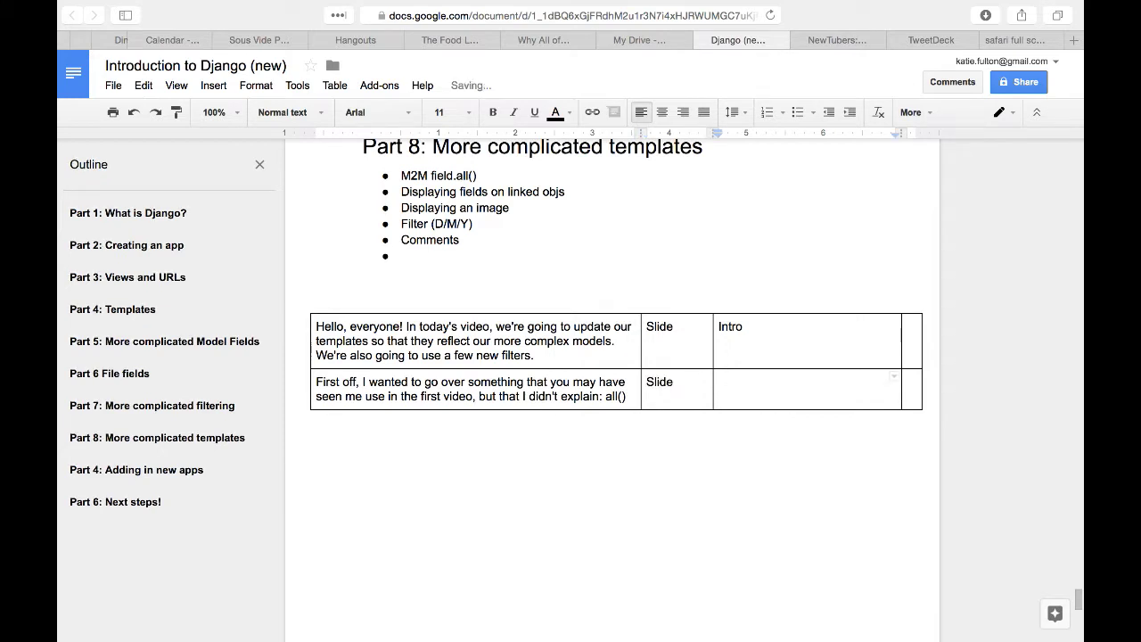
{"action": "type", "text": "Def: all("}
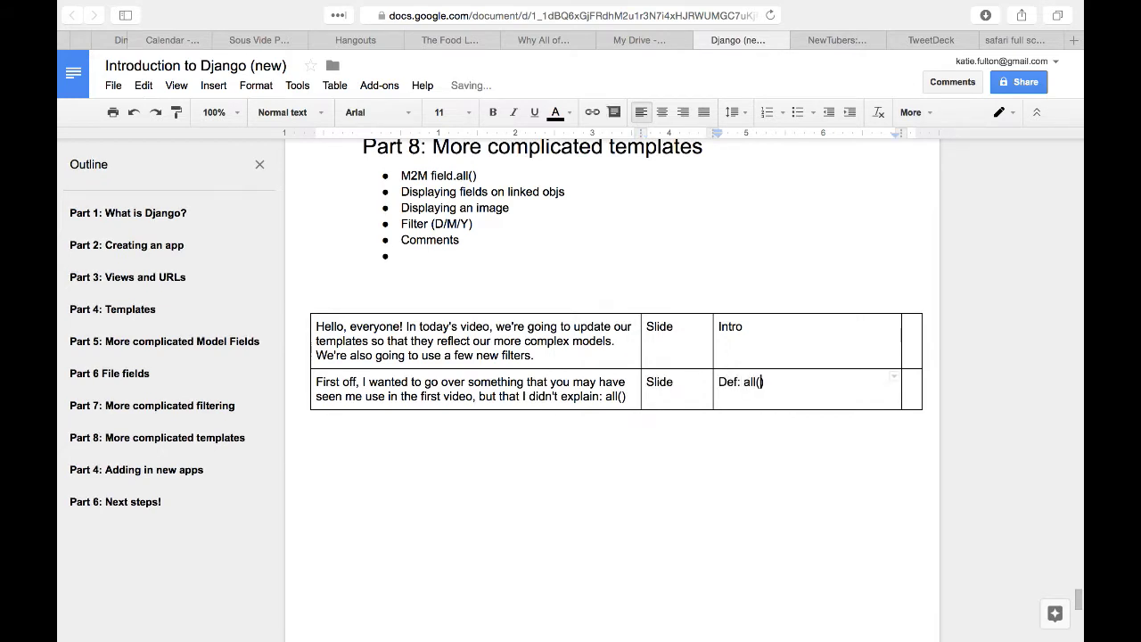
{"action": "type", "text": "M."}
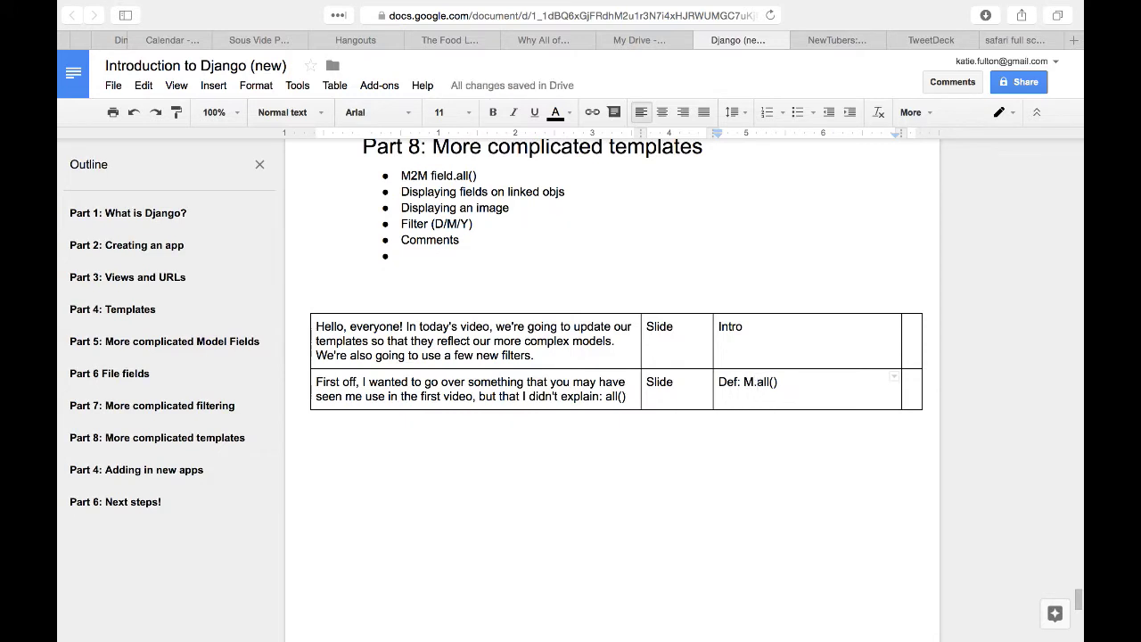
{"action": "type", "text": "f."}
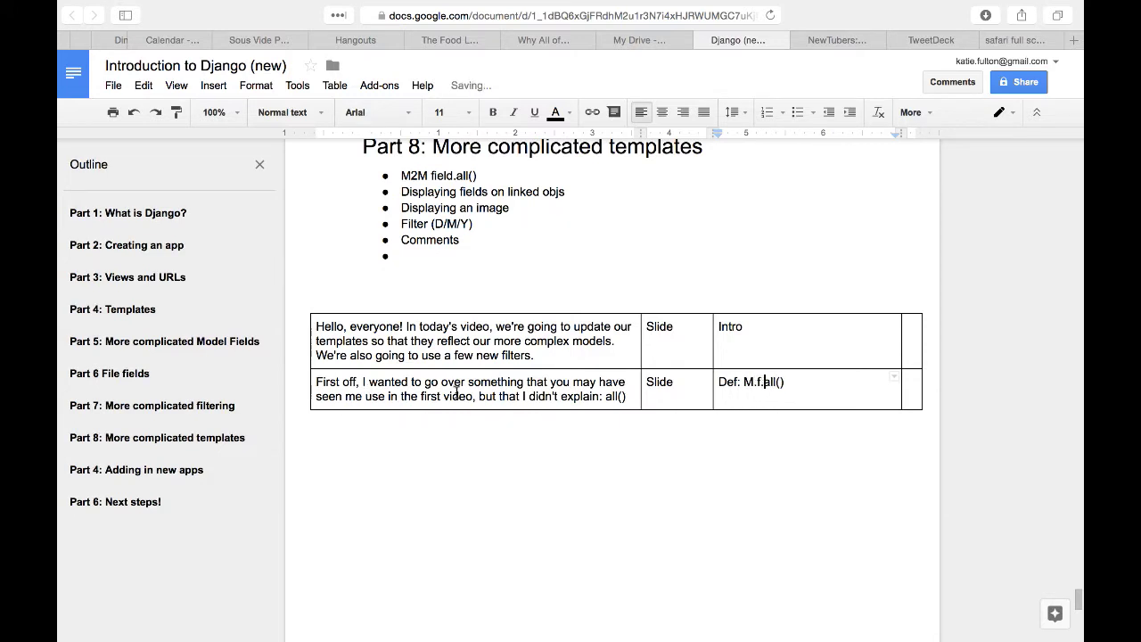
- Add a table row and write "With all, you can get all of the objects linked in a many to many field."
{"action": "key", "text": "Tab"}
{"action": "key", "text": "Tab"}
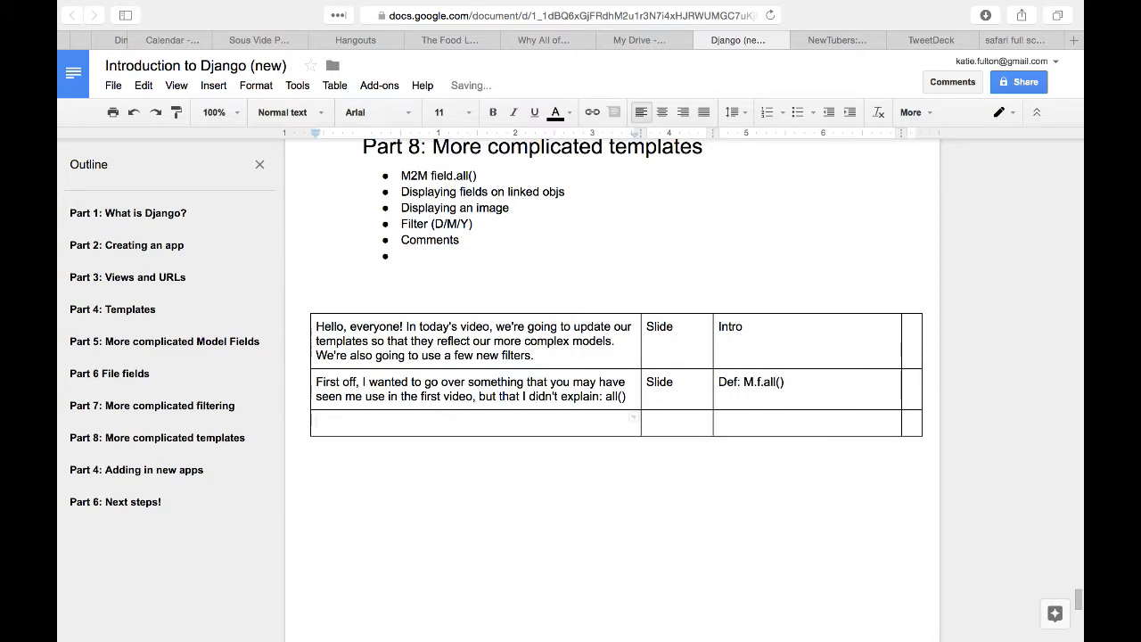
{"action": "type", "text": "With all y"}
{"action": "type", "text": ", you can get all of the "}
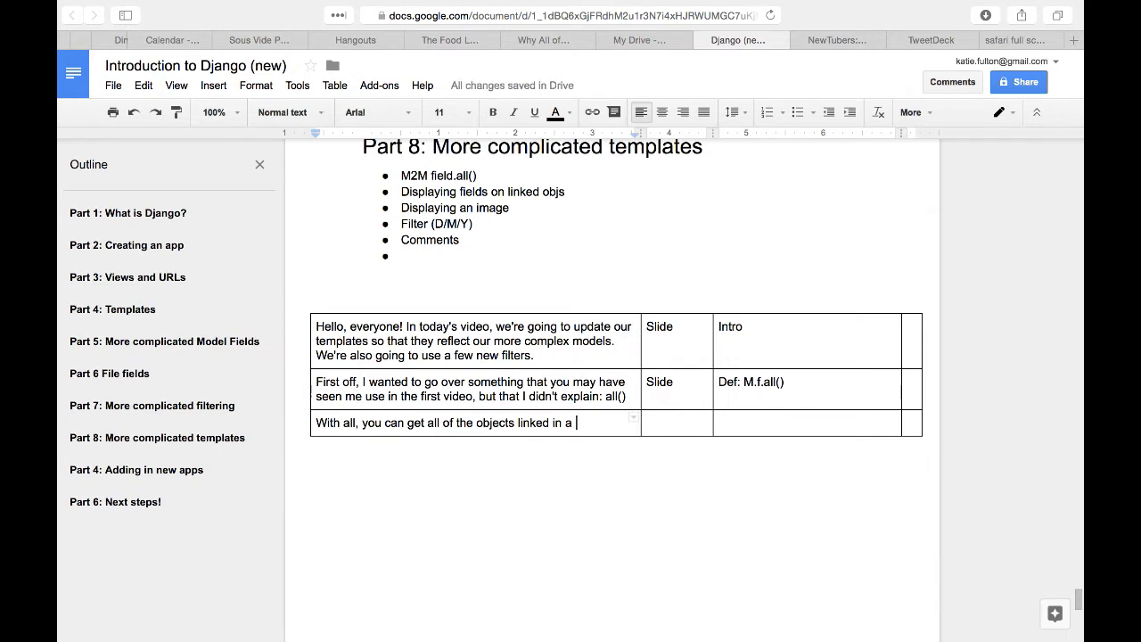
{"action": "type", "text": "many to many fi"}
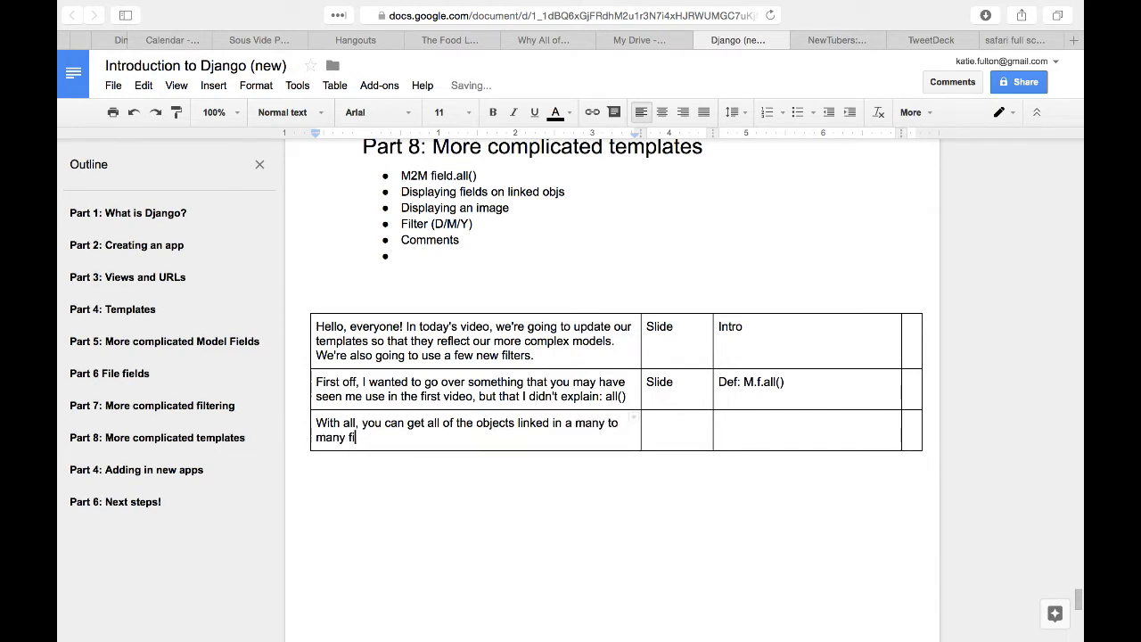
- Continue the narration with "You can also filter these objects, and do pretty much anything you'd do with a normal Django query."
{"action": "type", "text": "ro get"}
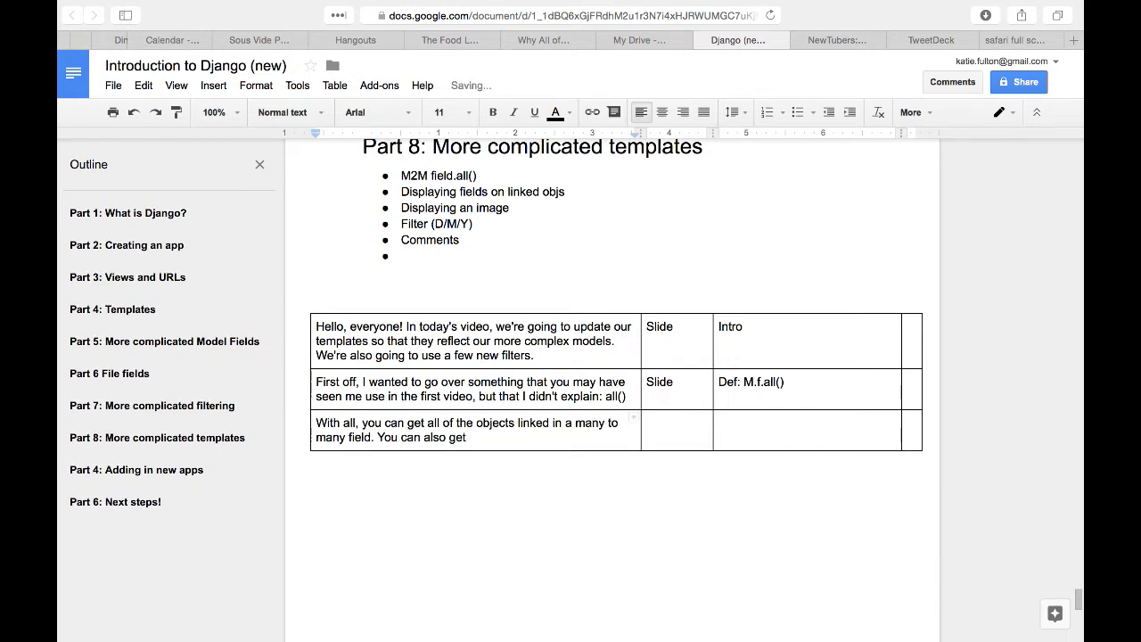
{"action": "key", "text": "BackSpace"}
{"action": "key", "text": "BackSpace"}
{"action": "key", "text": "BackSpace"}
{"action": "type", "text": "filter these objects"}
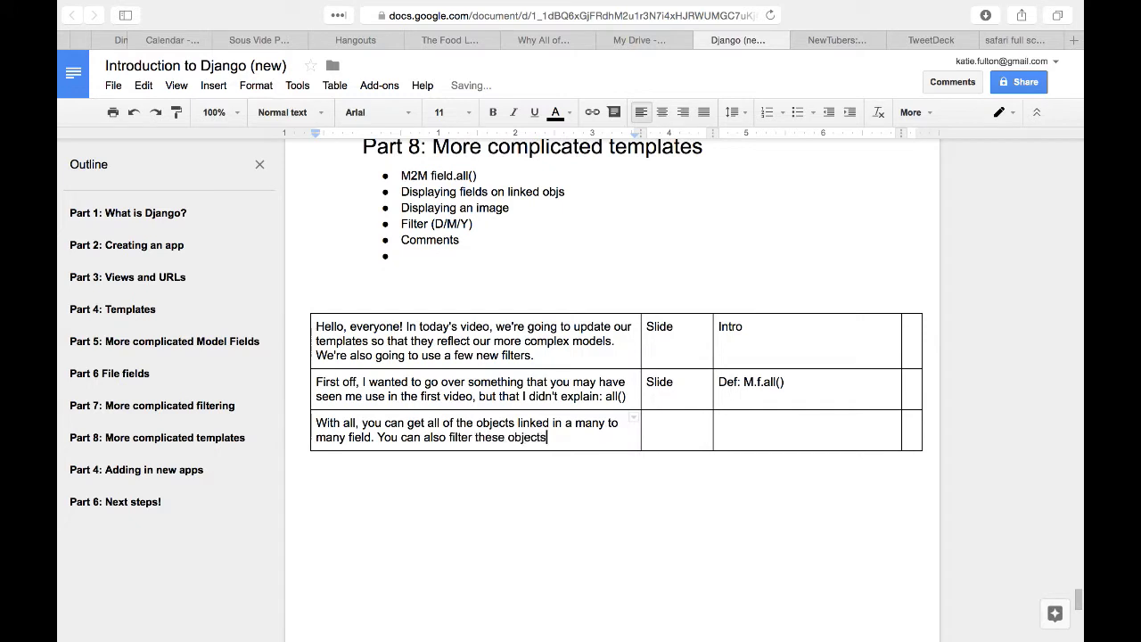
{"action": "type", "text": ", and do pretty much anyth"}
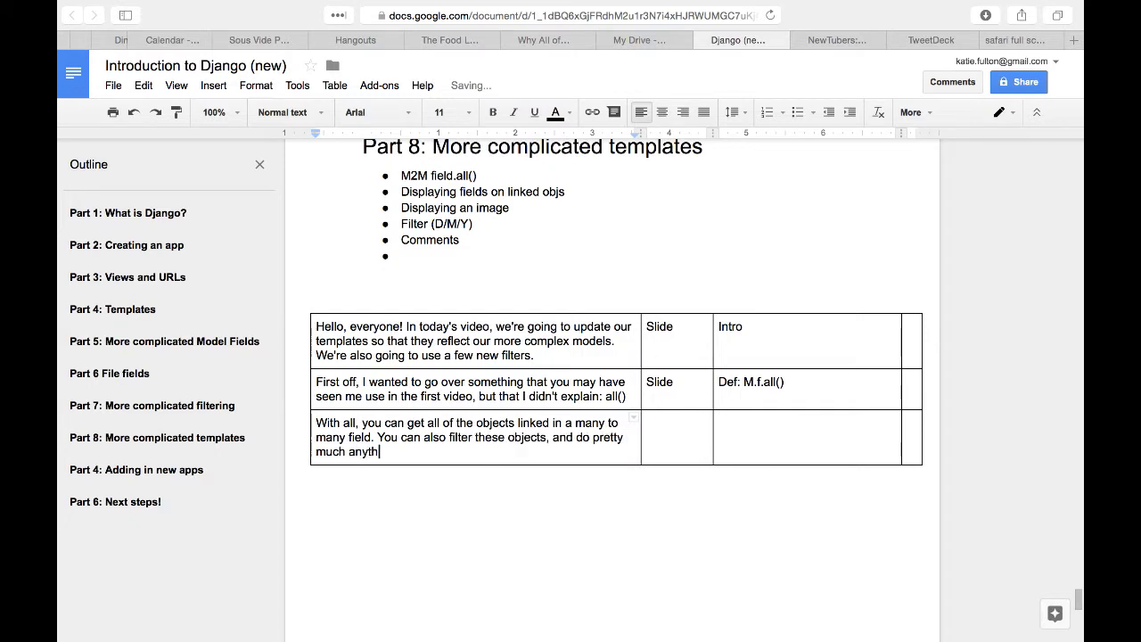
{"action": "type", "text": "ing you'd do with a normal D"}
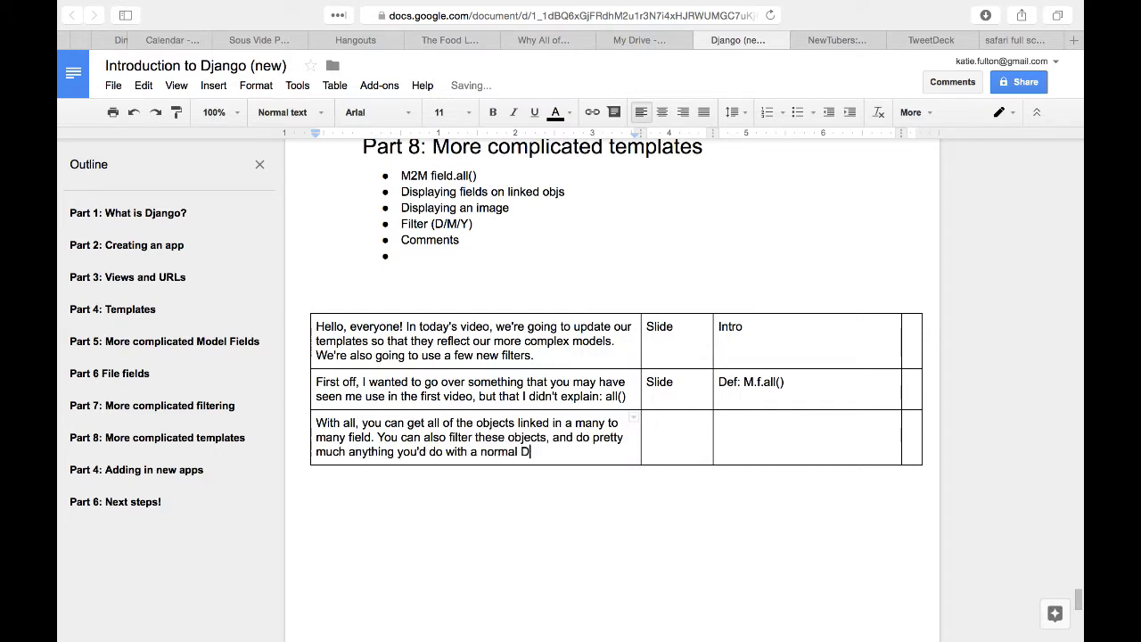
{"action": "type", "text": "jango query."}
- Fill the third row's next two cells with "Video" and "Shell: Messing around with authors / genres"
{"action": "key", "text": "Tab"}
{"action": "type", "text": "S"}
{"action": "key", "text": "BackSpace"}
{"action": "type", "text": "Video"}
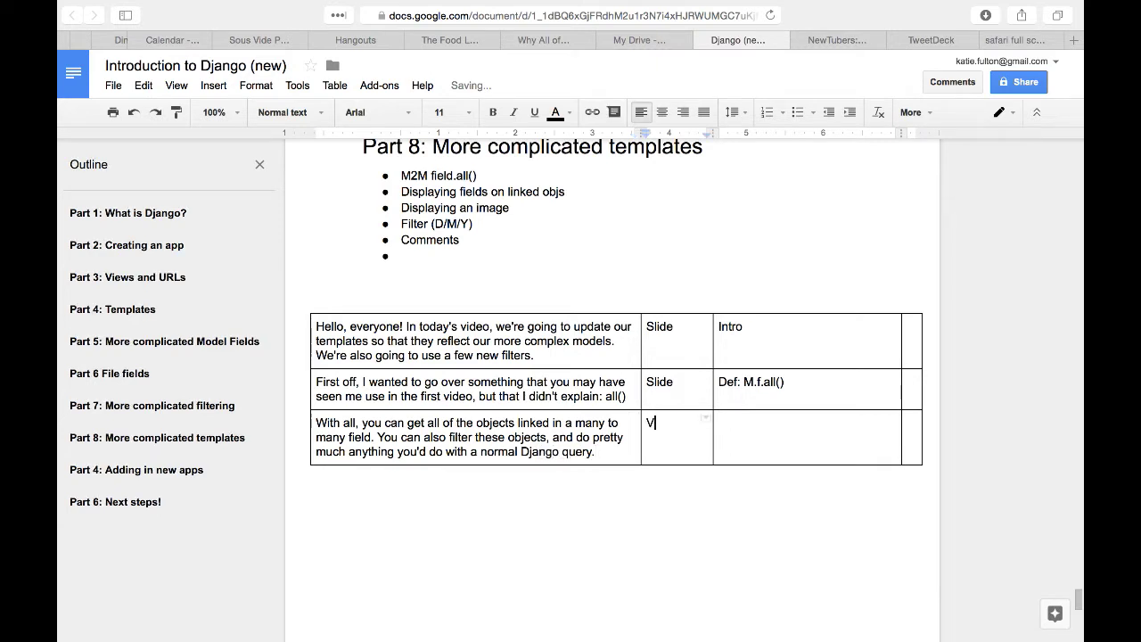
{"action": "key", "text": "Tab"}
{"action": "type", "text": "Shell"}
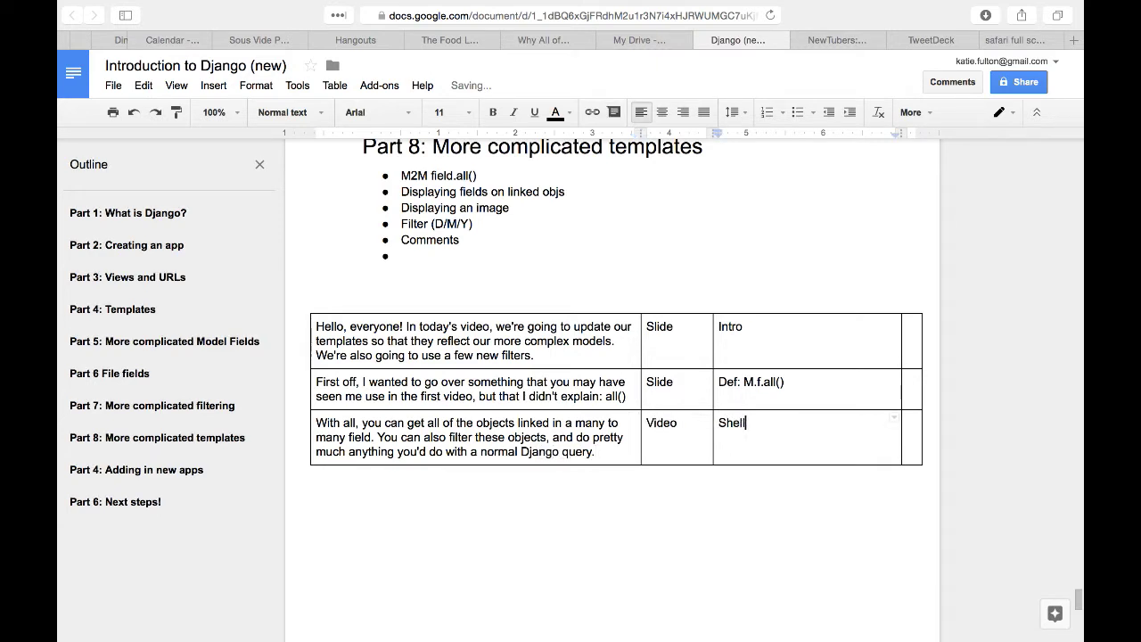
{"action": "type", "text": ": Messing around with"}
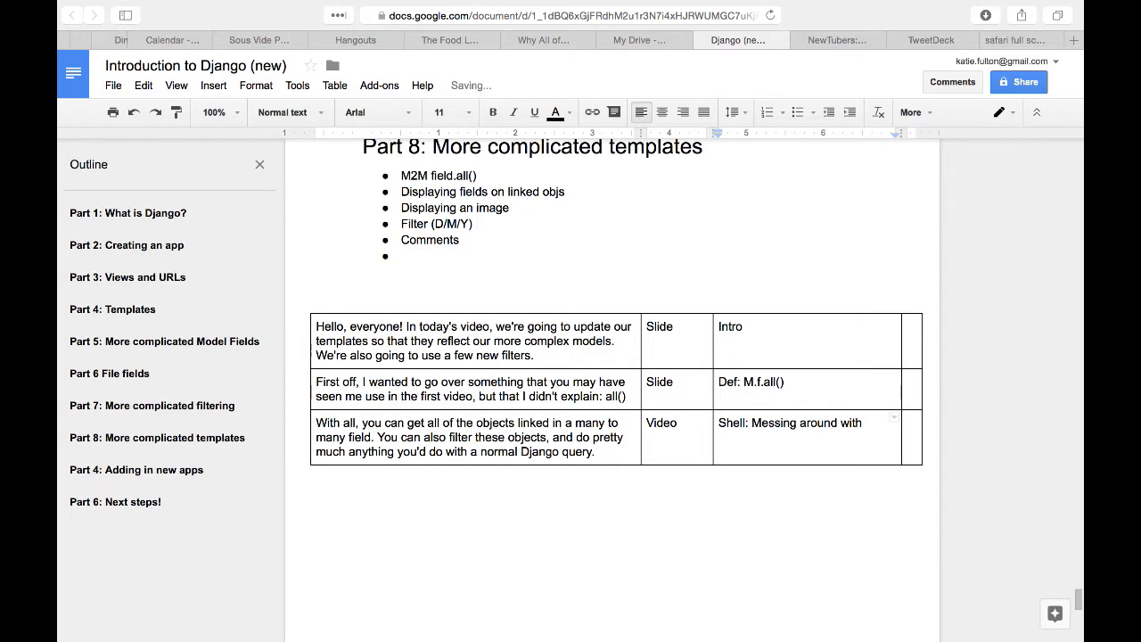
{"action": "type", "text": " aut"}
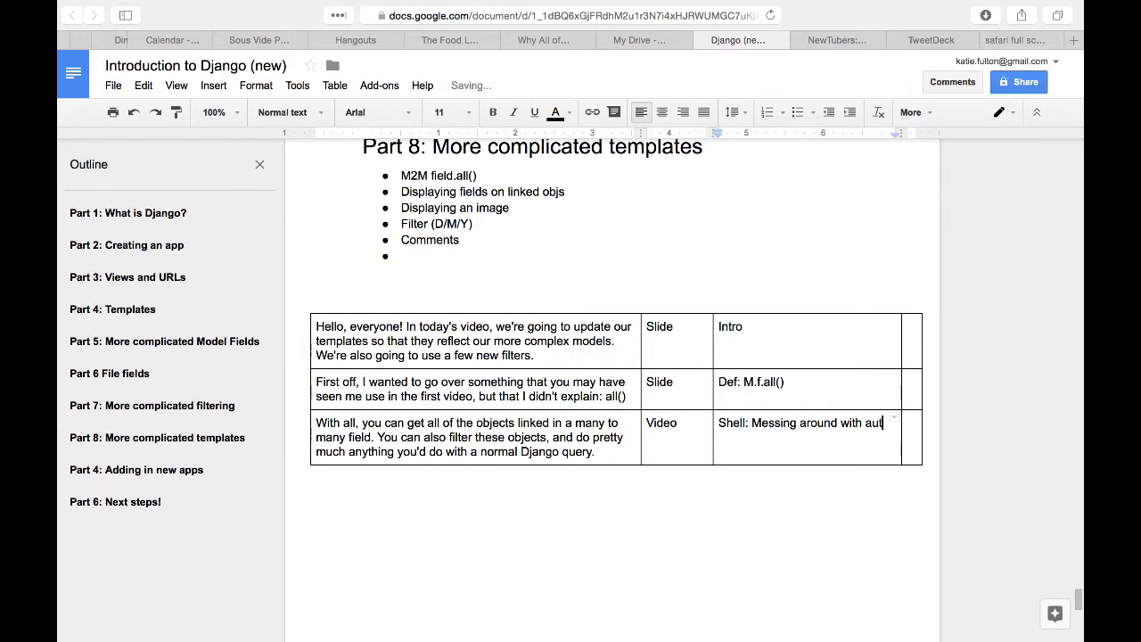
{"action": "type", "text": "hors / genres"}
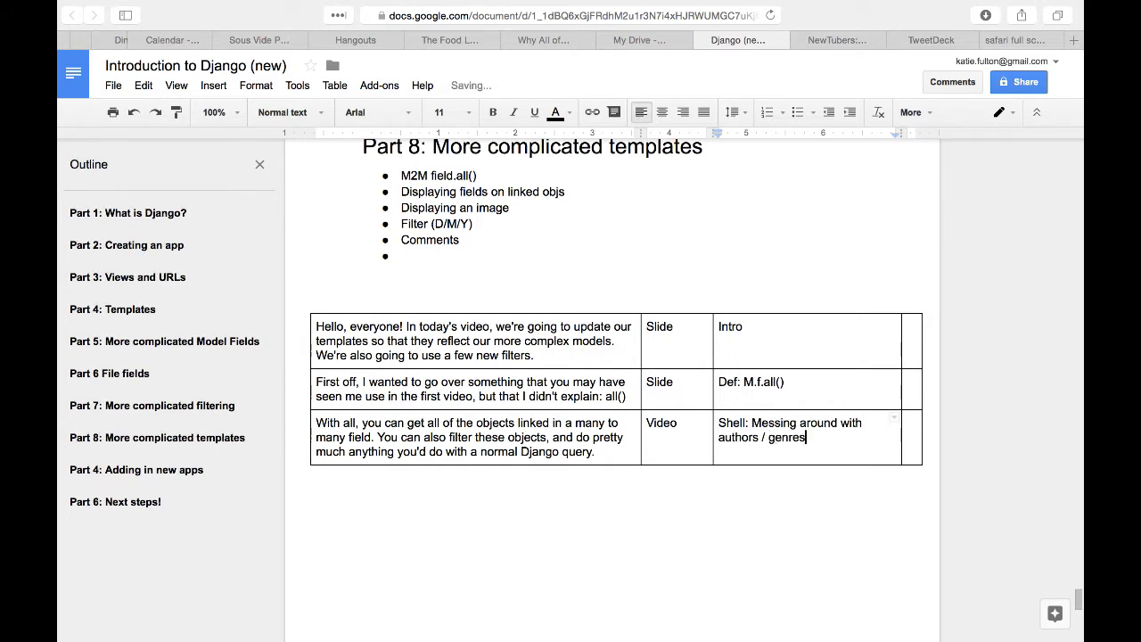
- List "all()" and "filter()" below the shell note, separated by blank lines, and start a new table row
{"action": "key", "text": "Return"}
{"action": "key", "text": "Return"}
{"action": "type", "text": "all()"}
{"action": "key", "text": "Return"}
{"action": "key", "text": "Return"}
{"action": "type", "text": "filter"}
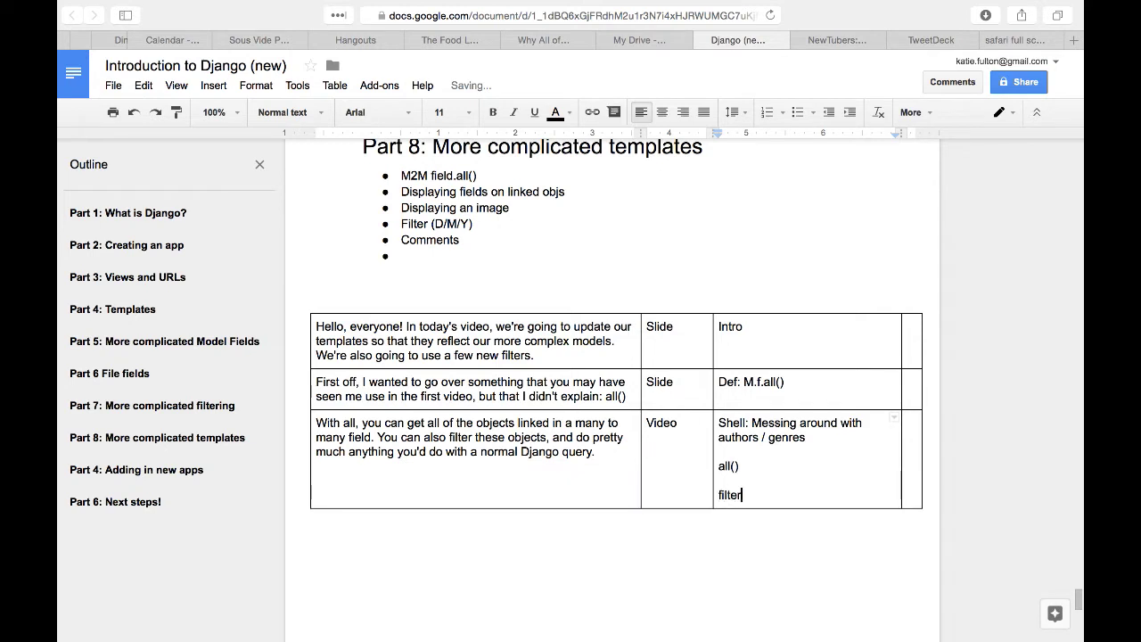
{"action": "type", "text": "()"}
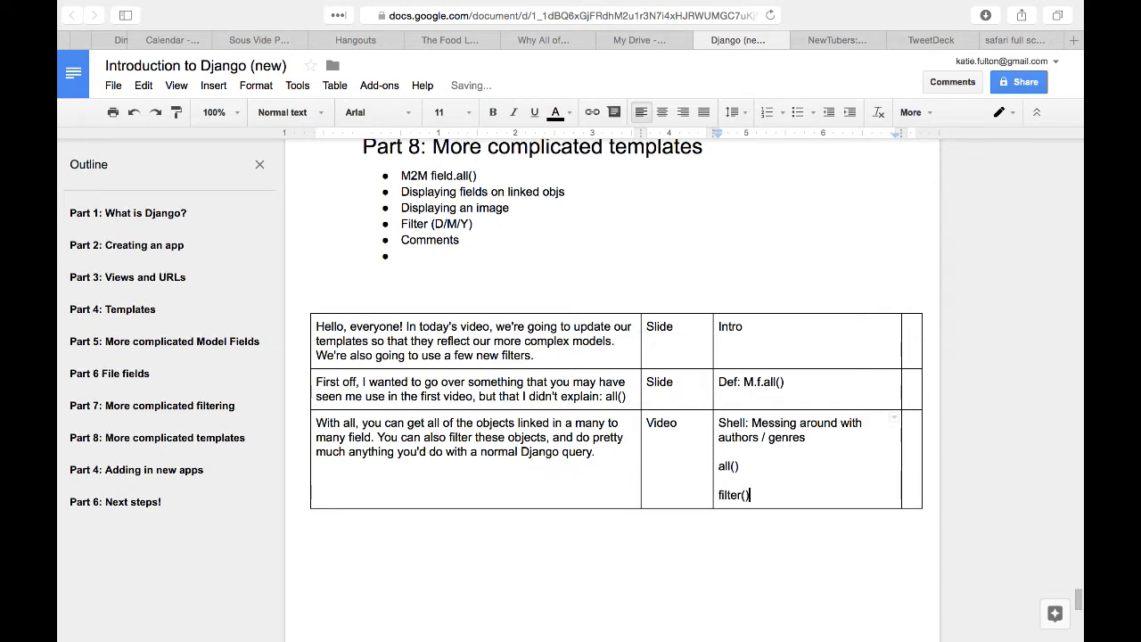
{"action": "key", "text": "Tab"}
{"action": "key", "text": "Tab"}
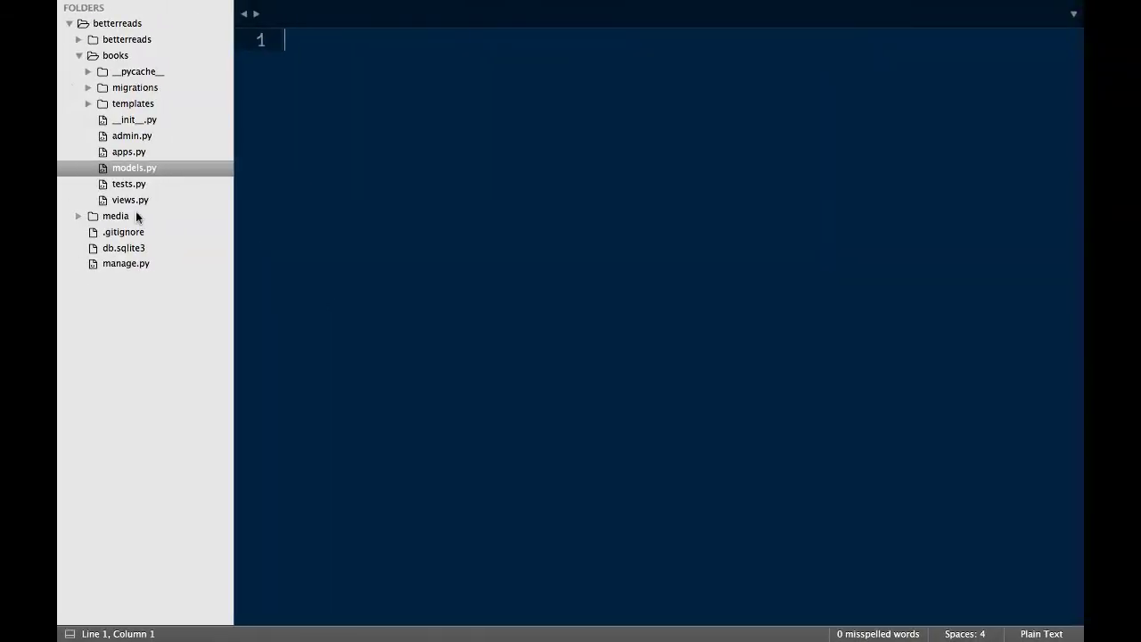
- Open detail_view.html from the books folder inside the books app's templates
{"action": "left_click", "coordinate": [88, 104]}
{"action": "left_click", "coordinate": [98, 119]}
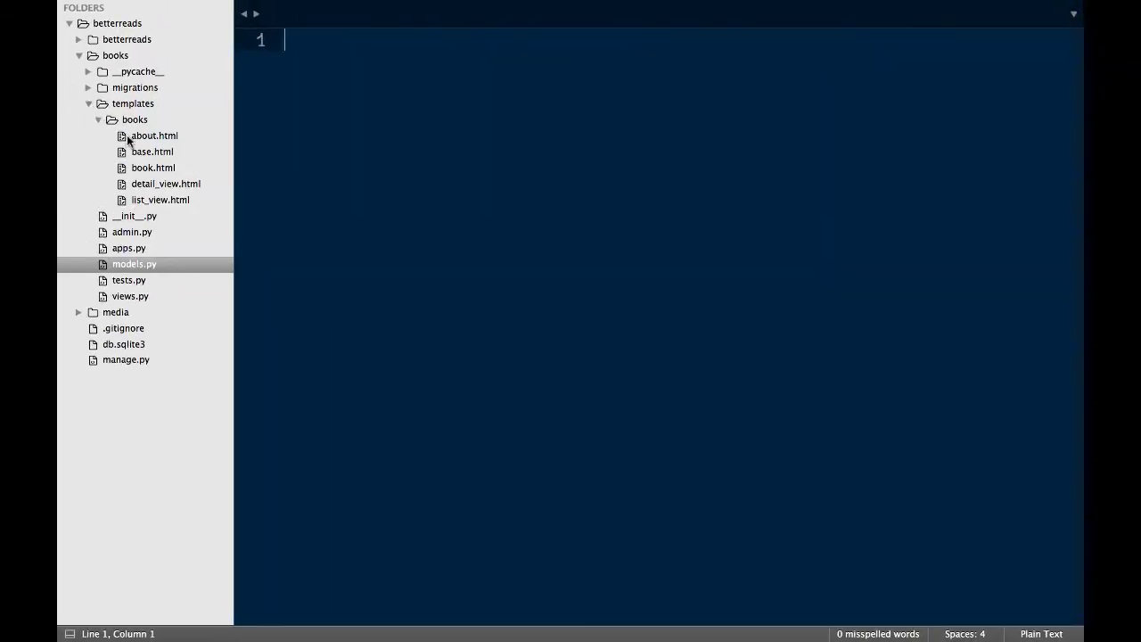
{"action": "left_click", "coordinate": [149, 167]}
{"action": "left_click", "coordinate": [165, 183]}
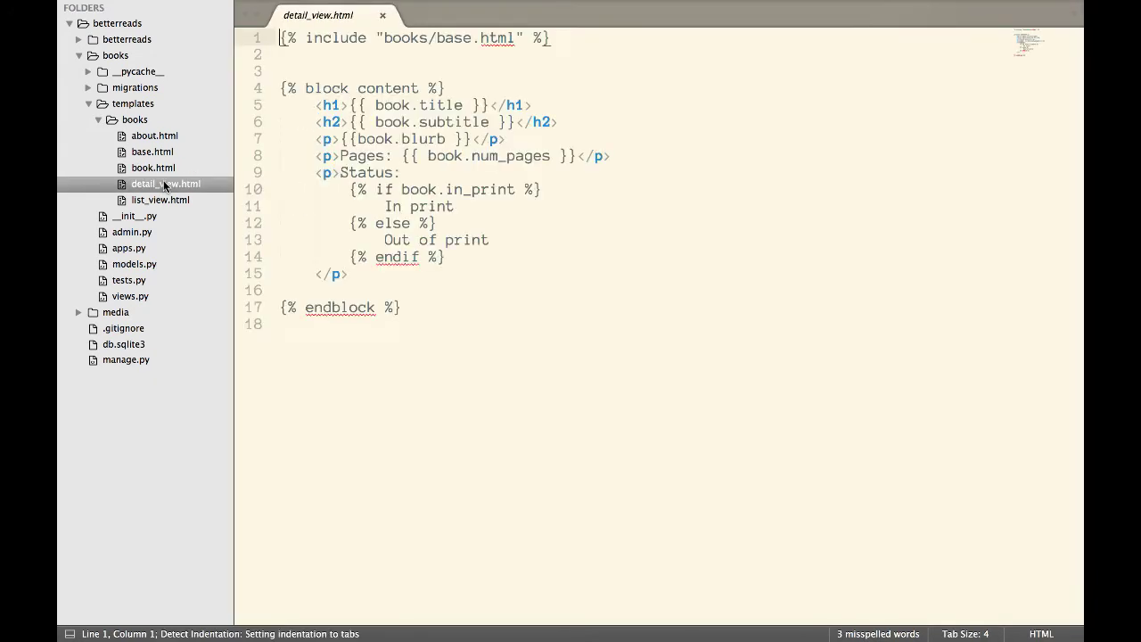
{"action": "left_click", "coordinate": [506, 88]}
{"action": "left_click", "coordinate": [559, 105]}
{"action": "left_click", "coordinate": [571, 120]}
{"action": "key", "text": "Return"}
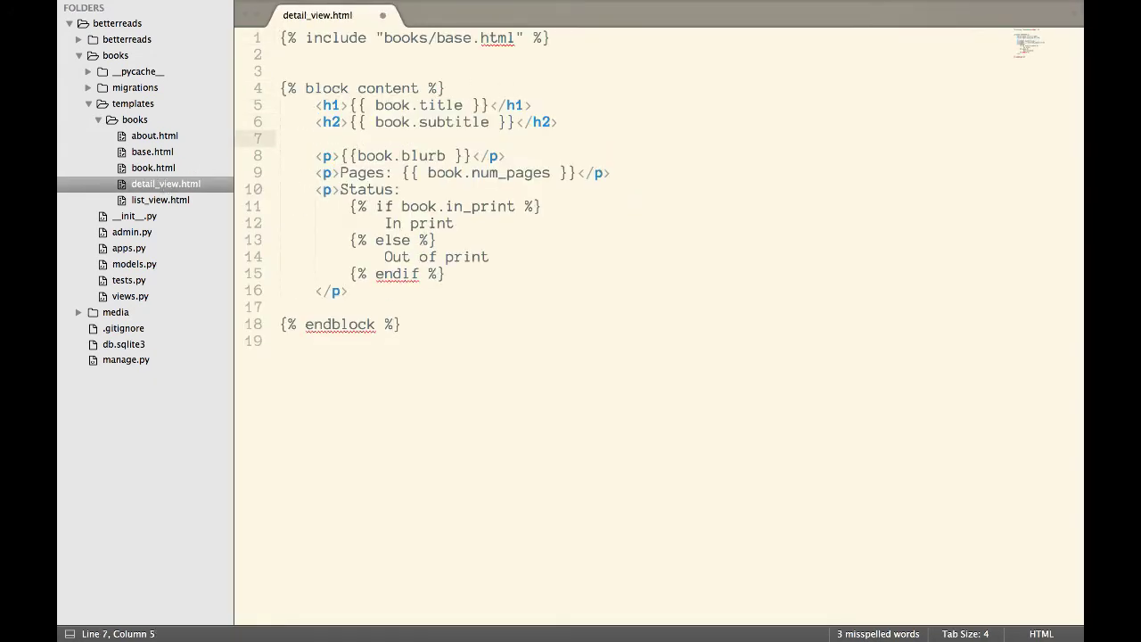
{"action": "key", "text": "BackSpace"}
{"action": "left_click", "coordinate": [532, 106]}
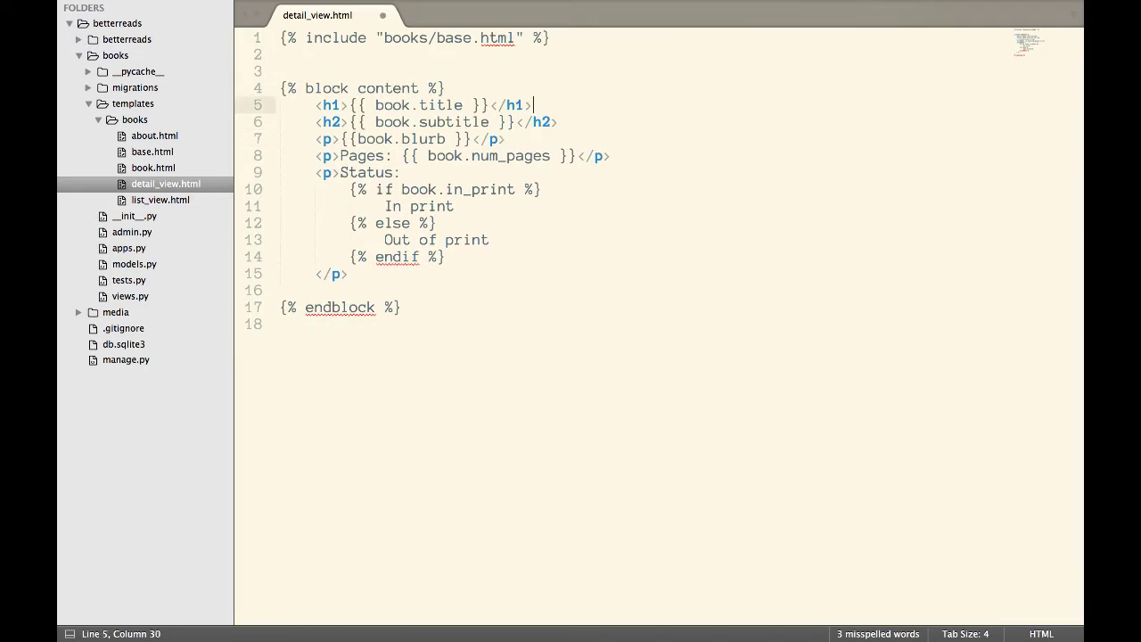
{"action": "left_click", "coordinate": [559, 122]}
{"action": "left_click", "coordinate": [532, 105]}
- Add the line "<p>Author(s): {% for author in book.authors.all %}" below the book subtitle heading and save the template
{"action": "left_click", "coordinate": [559, 122]}
{"action": "key", "text": "Return"}
{"action": "type", "text": "<p>Author"}
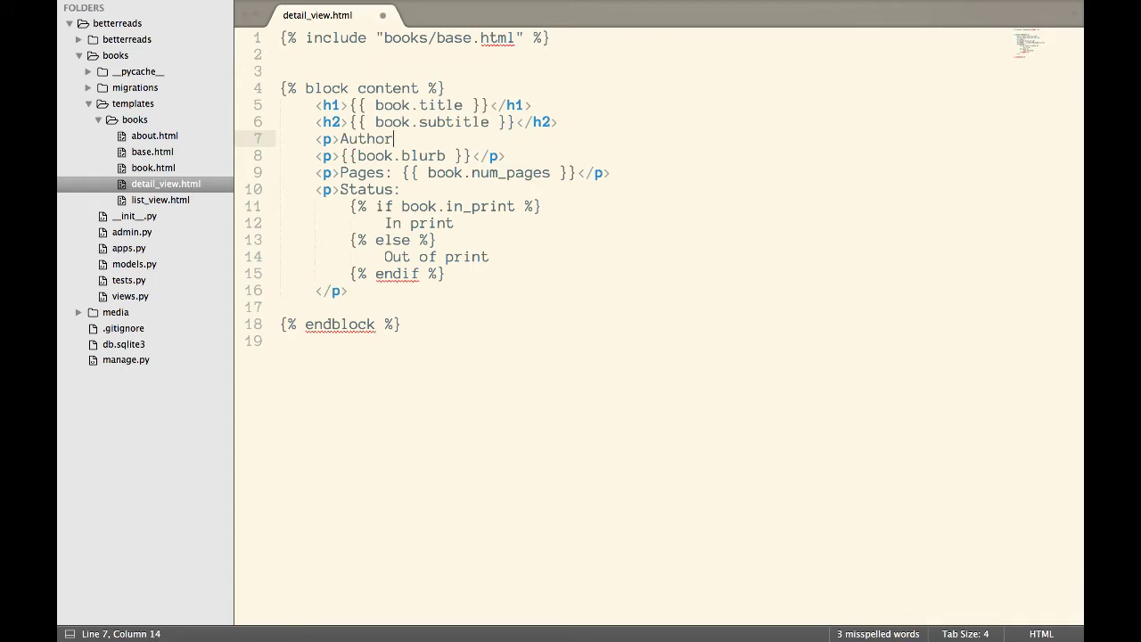
{"action": "type", "text": "(s"}
{"action": "type", "text": "): {% "}
{"action": "type", "text": "for bo"}
{"action": "key", "text": "BackSpace"}
{"action": "key", "text": "BackSpace"}
{"action": "type", "text": "author in "}
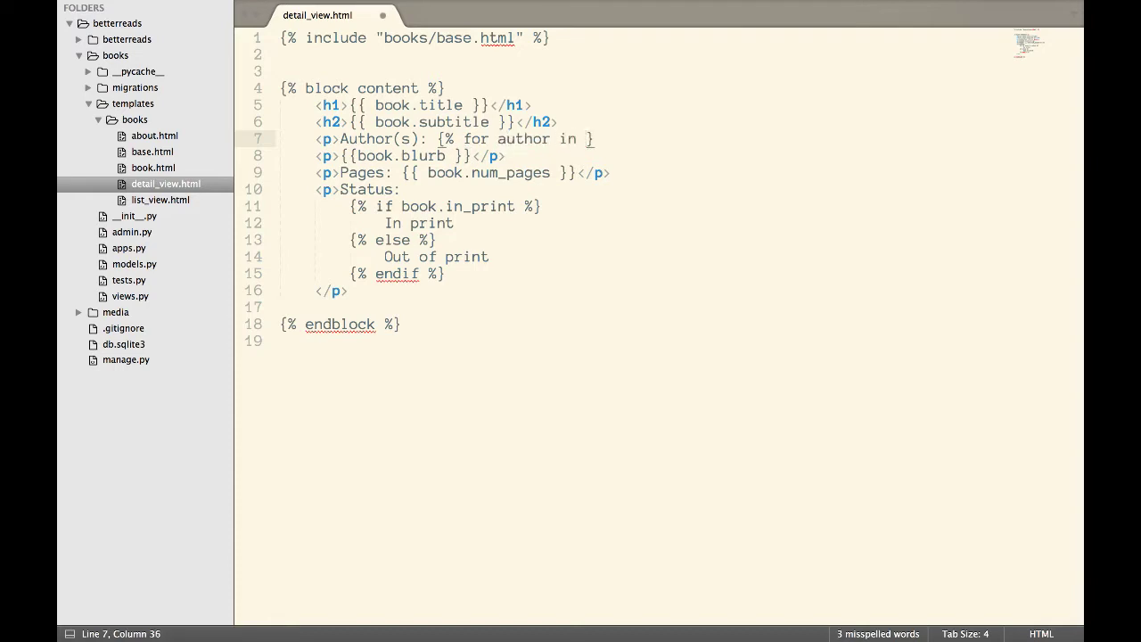
{"action": "type", "text": "book.authors"}
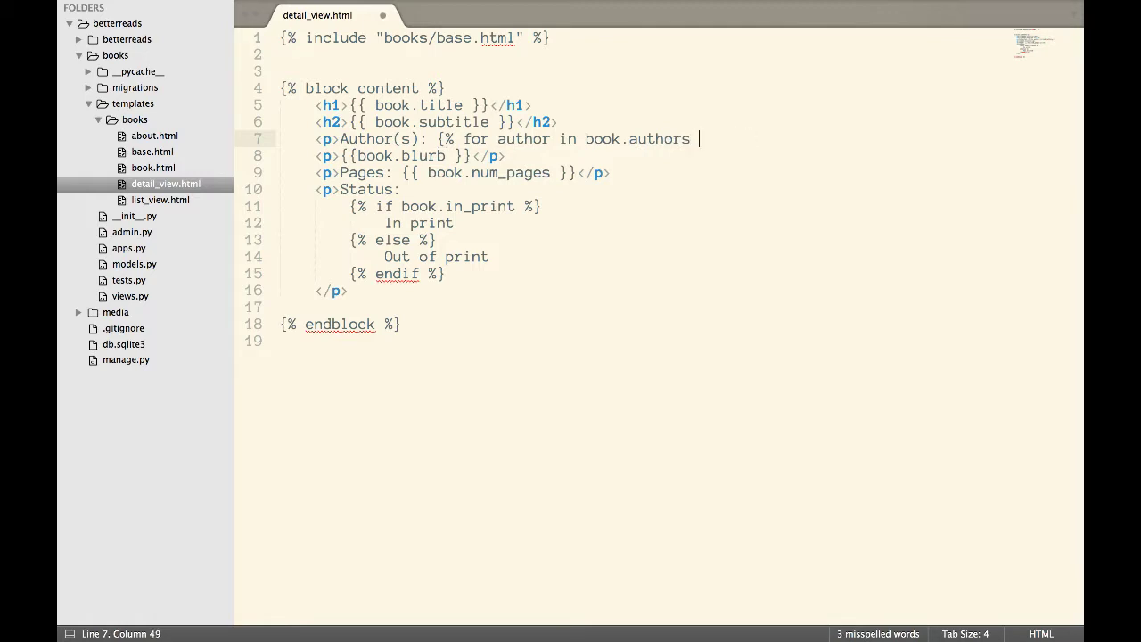
{"action": "type", "text": ".all%}"}
{"action": "key", "text": "super+s"}
- Switch to the terminal and start the Django development server with "python manage.py runserver"
{"action": "key", "text": "super+Tab"}
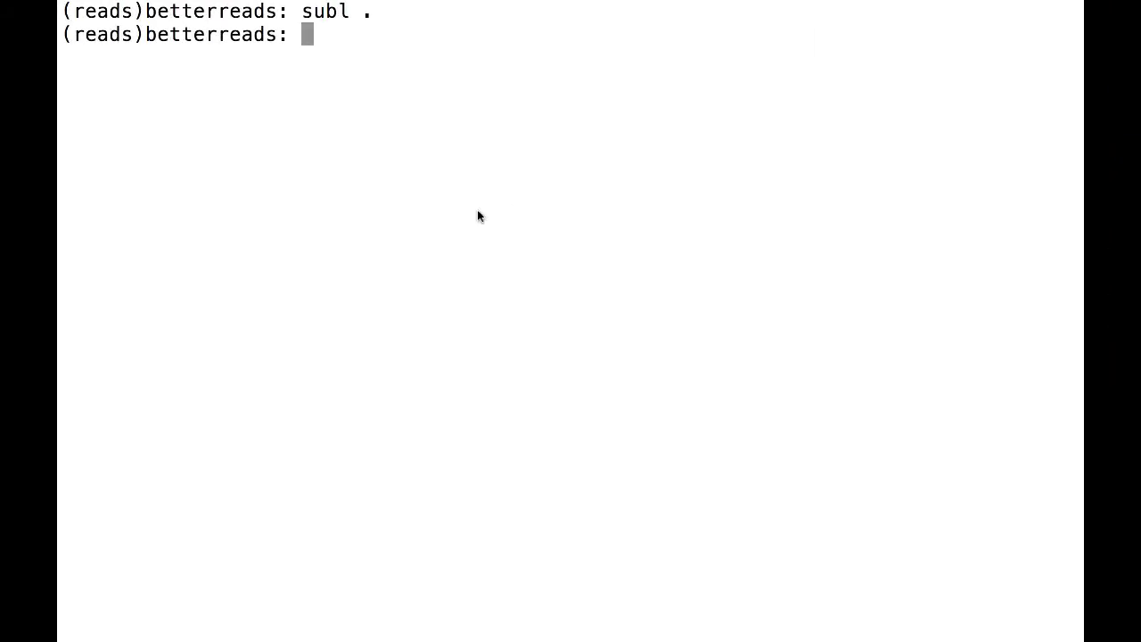
{"action": "type", "text": "python manage.py runserver"}
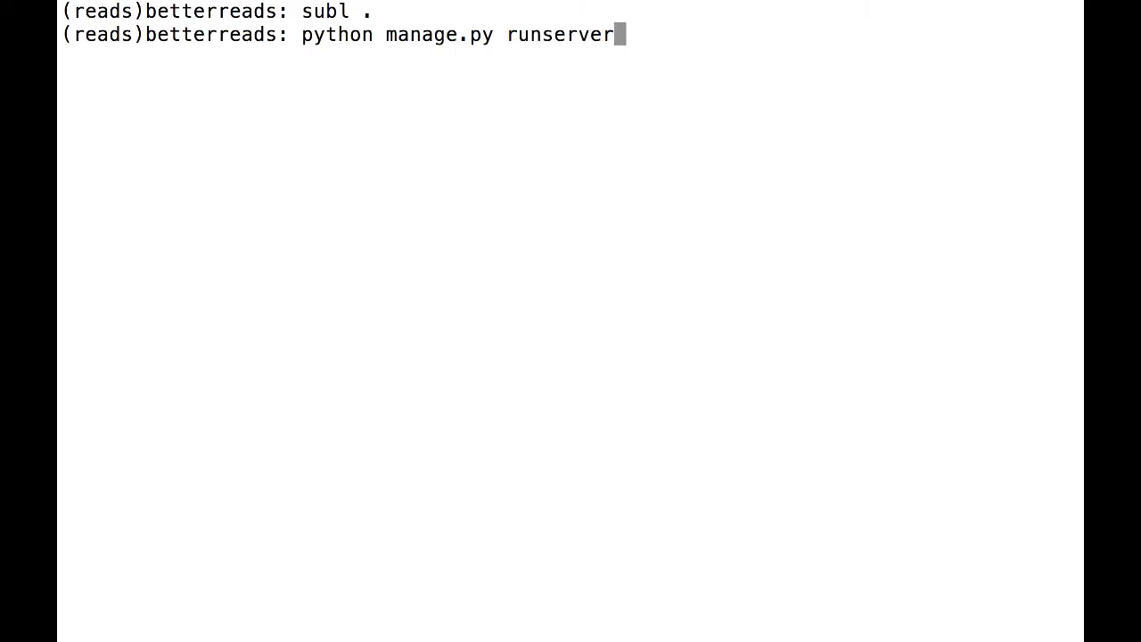
{"action": "key", "text": "Return"}
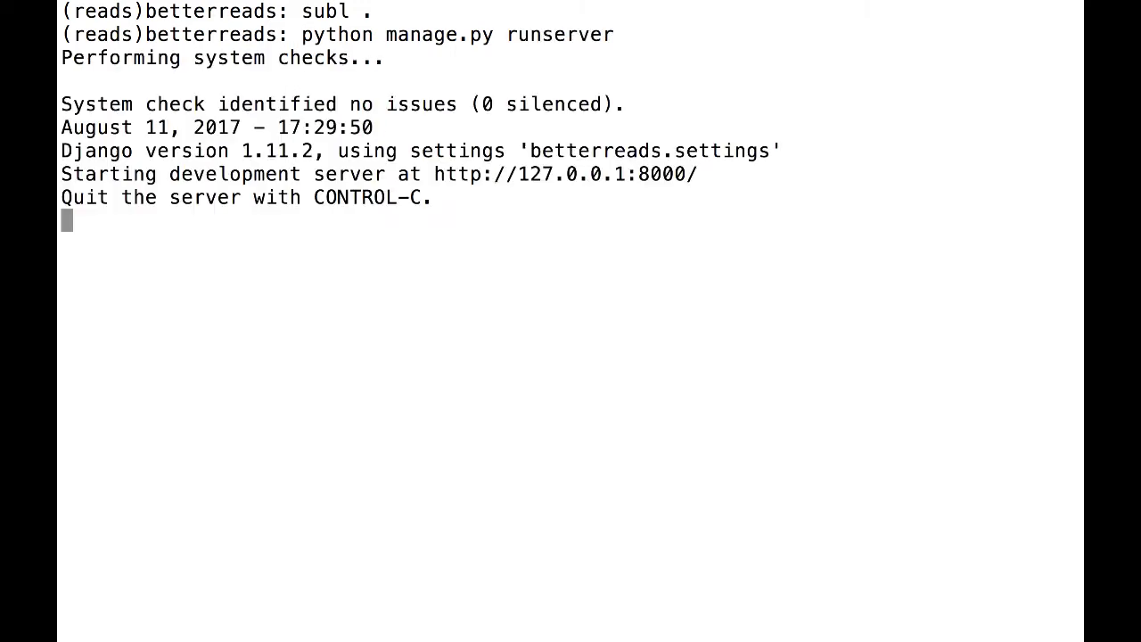
- Switch to the browser and load 127.0.0.1:8000 in a new tab
{"action": "key", "text": "ctrl+Right"}
{"action": "key", "text": "ctrl+Left"}
{"action": "key", "text": "ctrl+Left"}
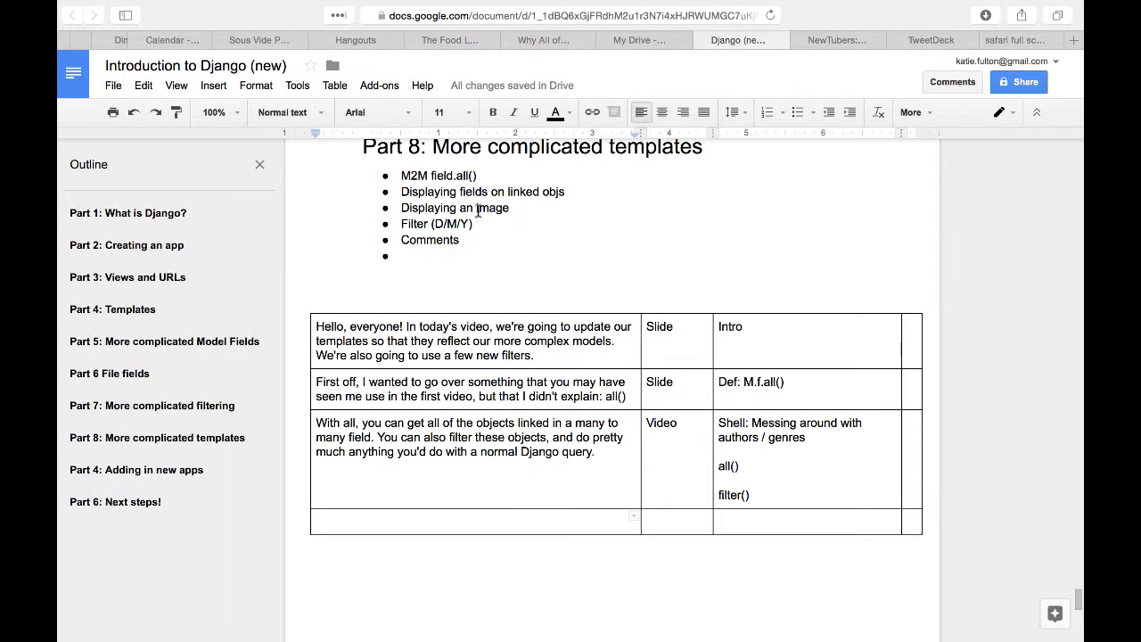
{"action": "key", "text": "super+t"}
{"action": "type", "text": "127.0.0.1:8000"}
{"action": "key", "text": "Return"}
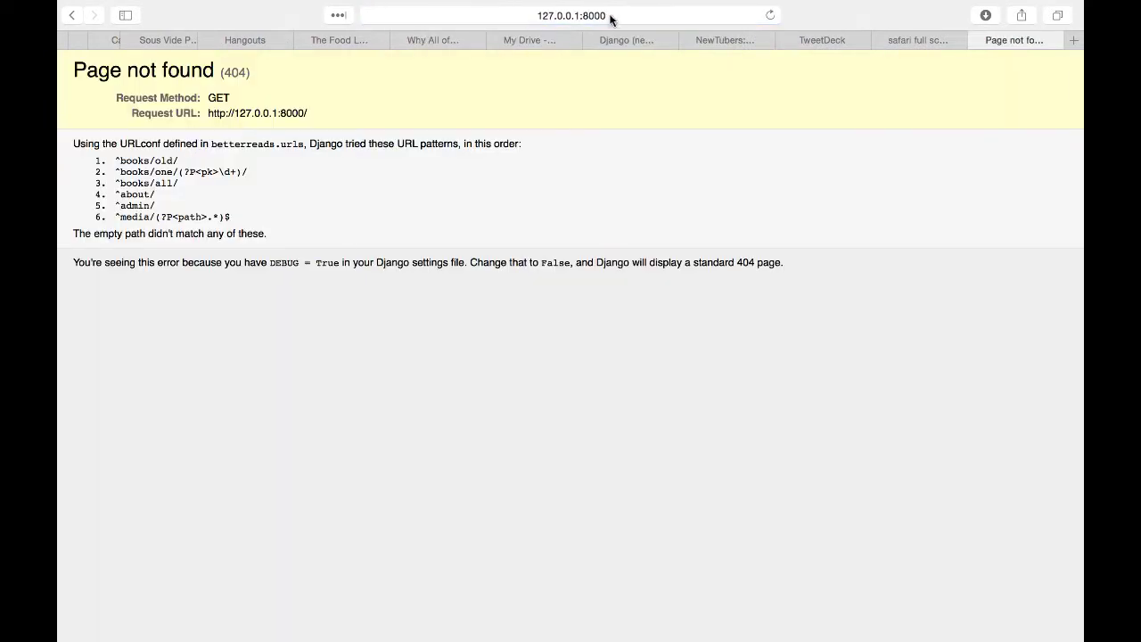
- Open the book detail page at 127.0.0.1:8000/books/one/5/
{"action": "left_click", "coordinate": [610, 15]}
{"action": "key", "text": "Right"}
{"action": "type", "text": "books/one"}
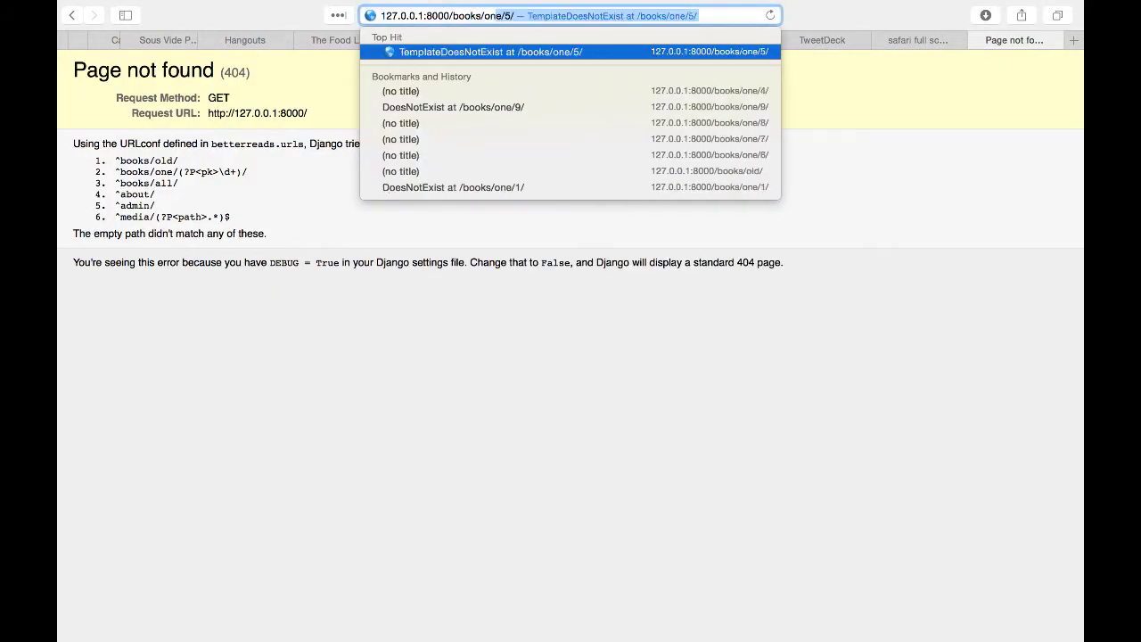
{"action": "type", "text": "/"}
{"action": "key", "text": "Down"}
{"action": "key", "text": "Return"}
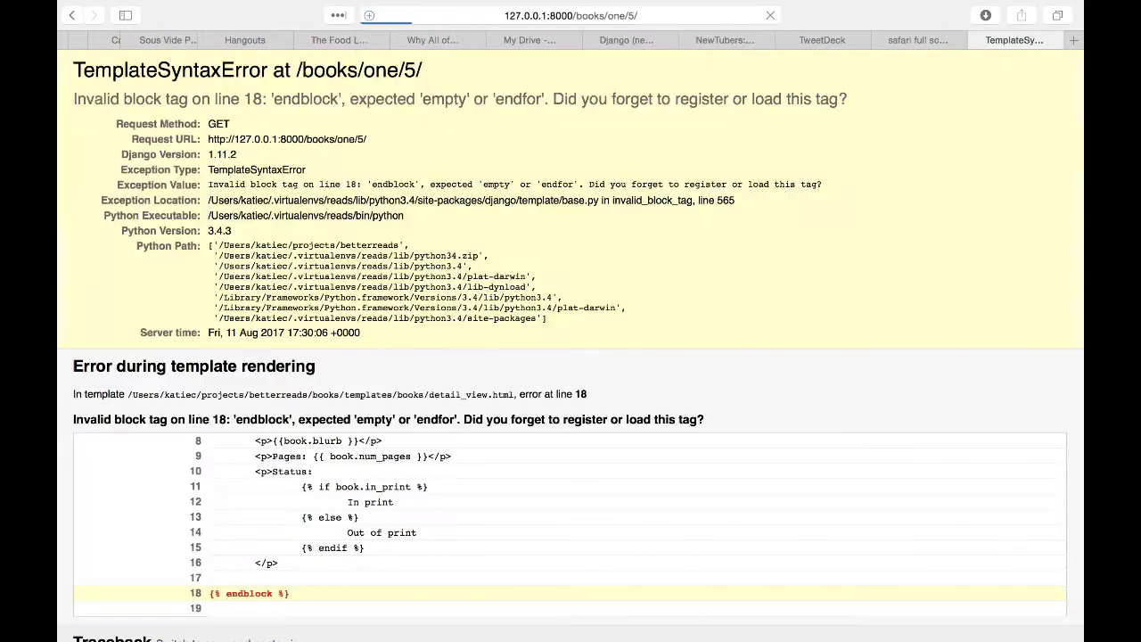
{"action": "scroll", "coordinate": [400, 203], "scroll_direction": "down", "scroll_amount": 1}
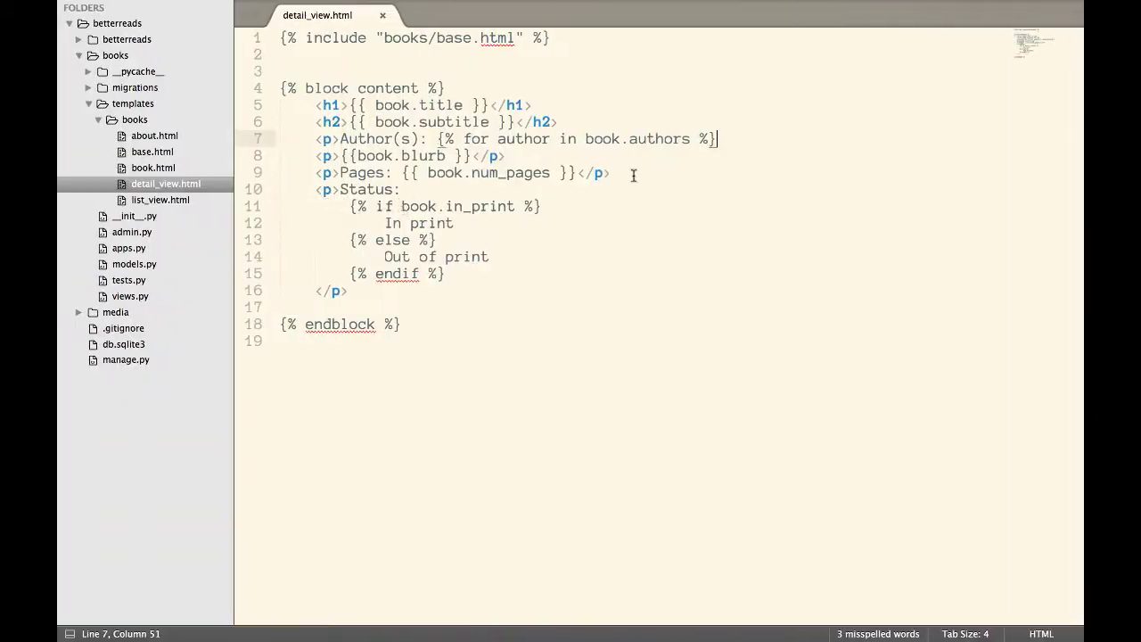
- In Sublime Text, complete the Author(s) line with "{{ author }} {% endfor %}</p>", save the template and reload the book page in the browser
{"action": "type", "text": "{{ author"}
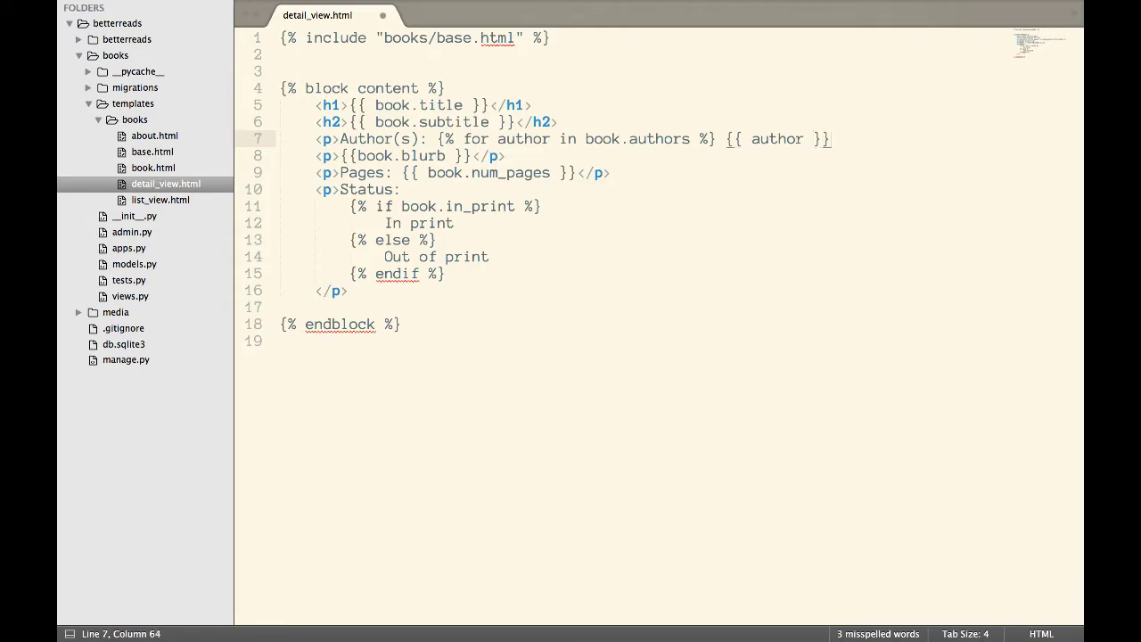
{"action": "type", "text": " }} {% endfor %"}
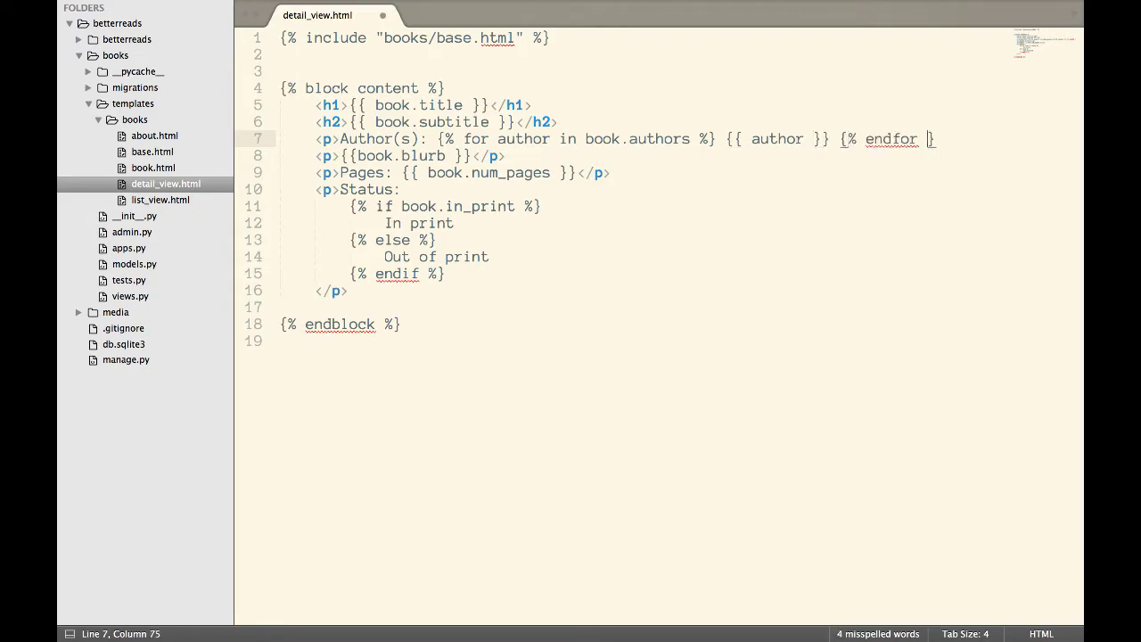
{"action": "type", "text": "/"}
{"action": "key", "text": "super+s"}
{"action": "key", "text": "ctrl+Right"}
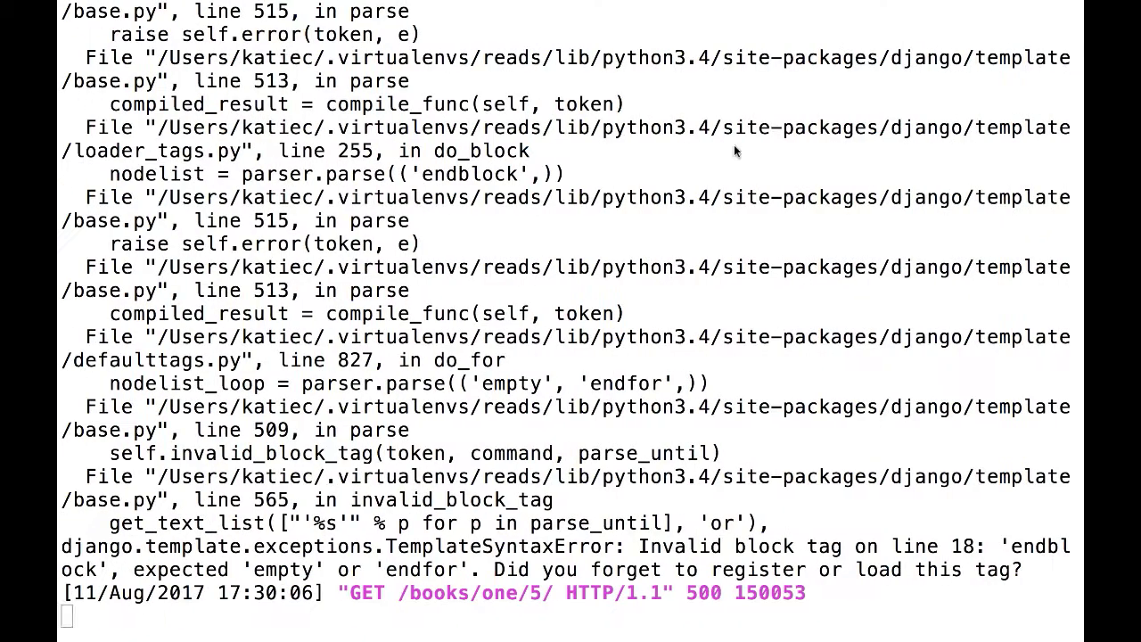
{"action": "key", "text": "ctrl+Right"}
{"action": "key", "text": "super+r"}
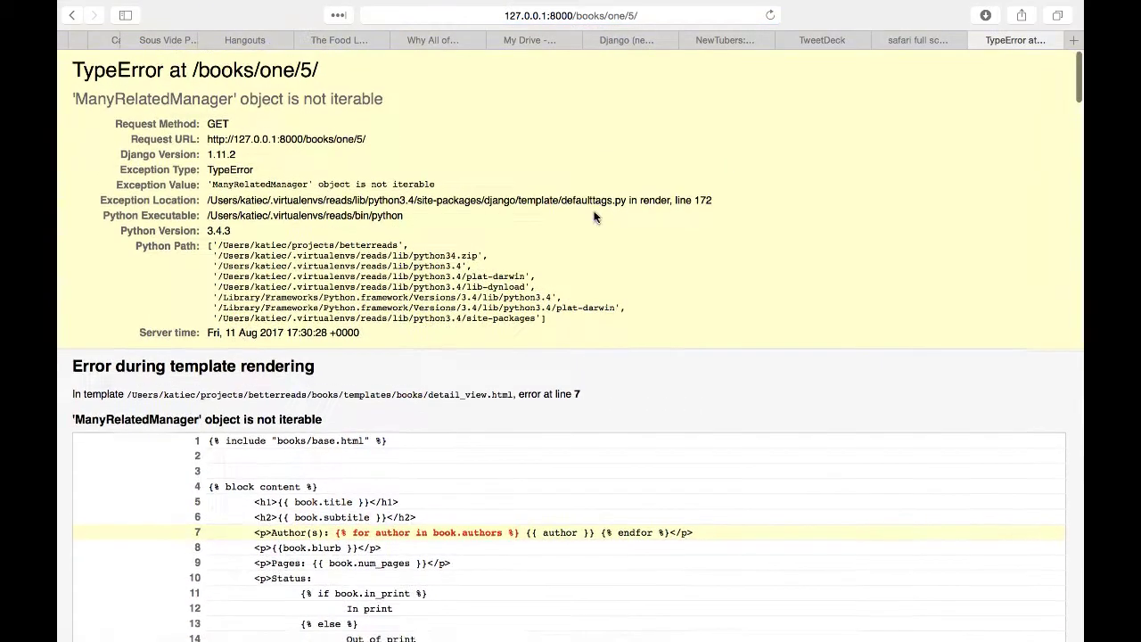
- Back in Sublime Text, change the loop source to book.authors.all, save the template and reload the book page in the browser
{"action": "key", "text": "ctrl+Left"}
{"action": "key", "text": "ctrl+Left"}
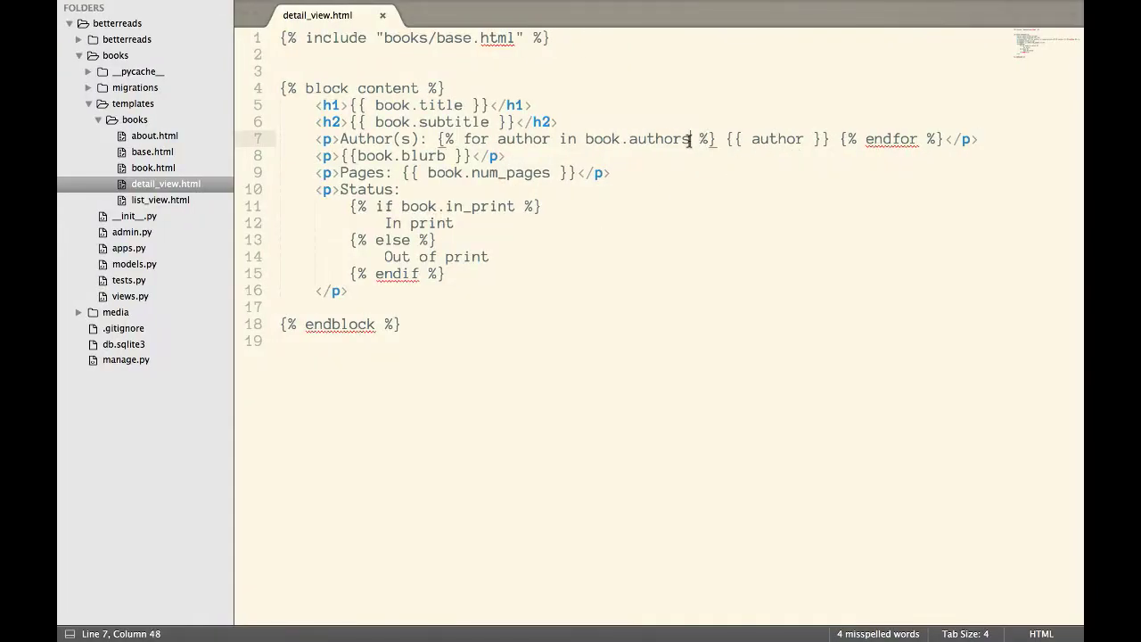
{"action": "type", "text": ".all"}
{"action": "key", "text": "super+s"}
{"action": "key", "text": "ctrl+Right"}
{"action": "key", "text": "ctrl+Right"}
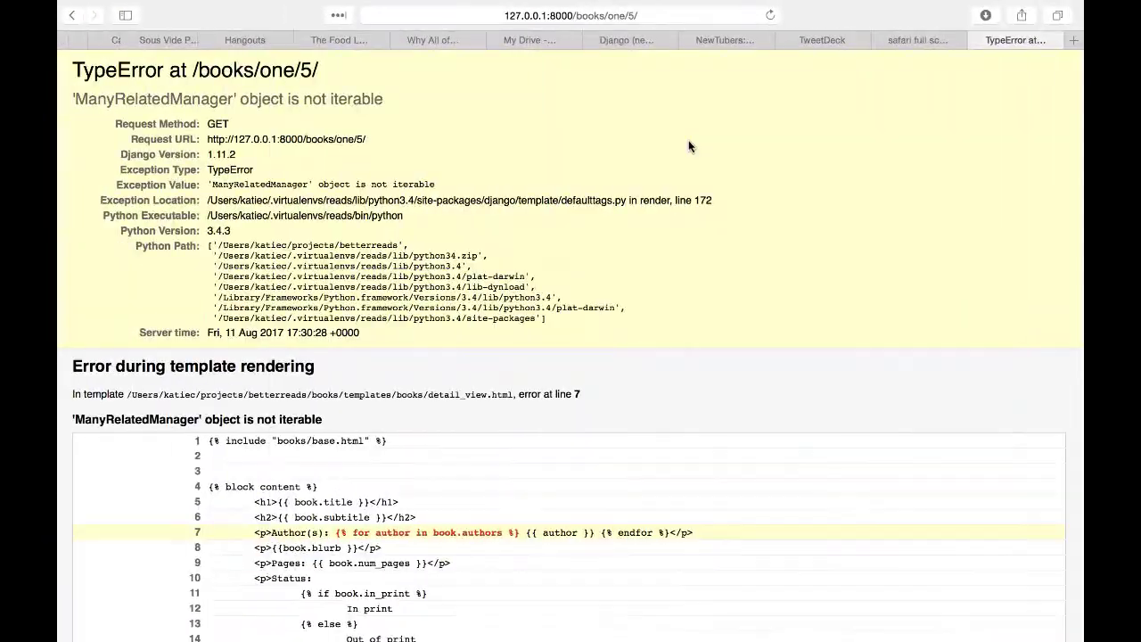
{"action": "key", "text": "super+r"}
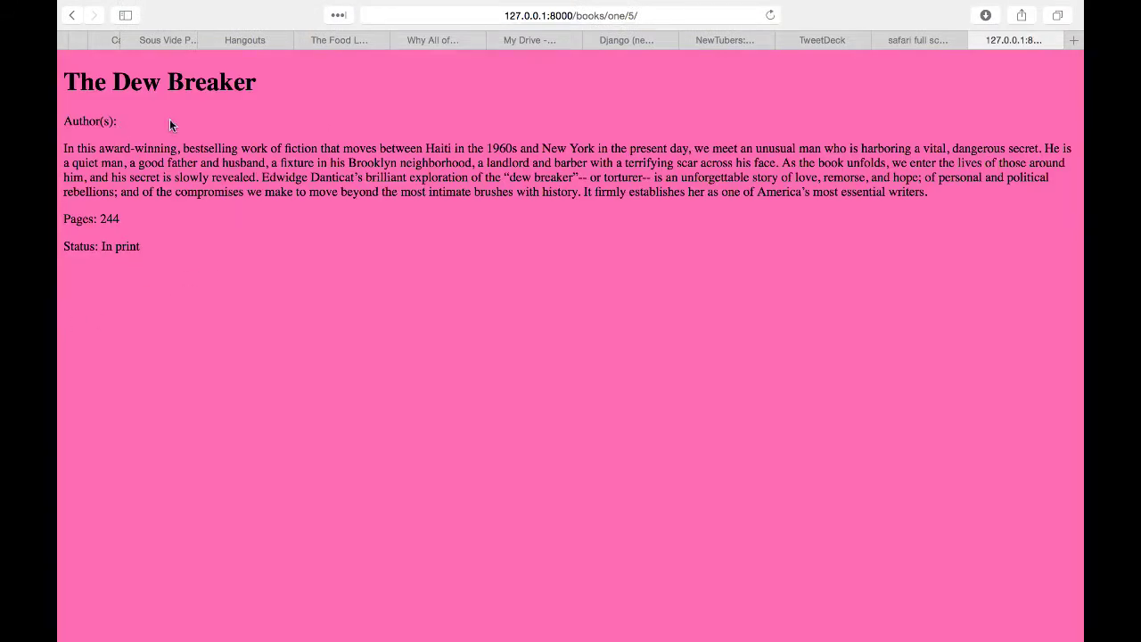
- Open the Django admin's book list at 127.0.0.1:8000/admin/books/book/ in place of the Safari full screen search results
{"action": "left_click", "coordinate": [922, 41]}
{"action": "key", "text": "super+l"}
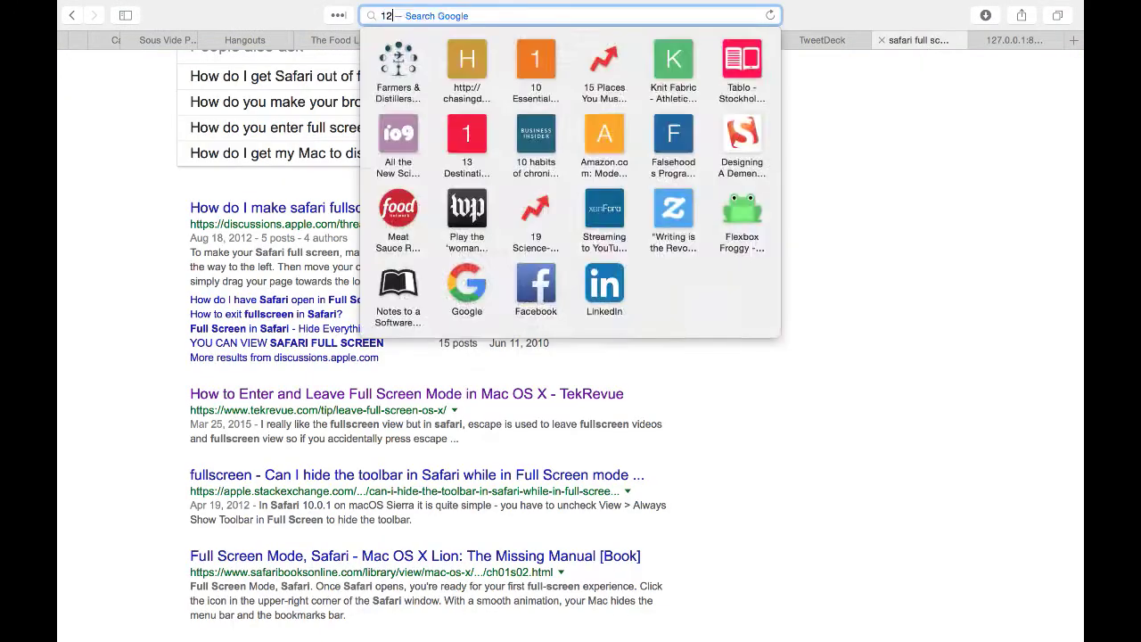
{"action": "type", "text": "12"}
{"action": "left_click", "coordinate": [464, 194]}
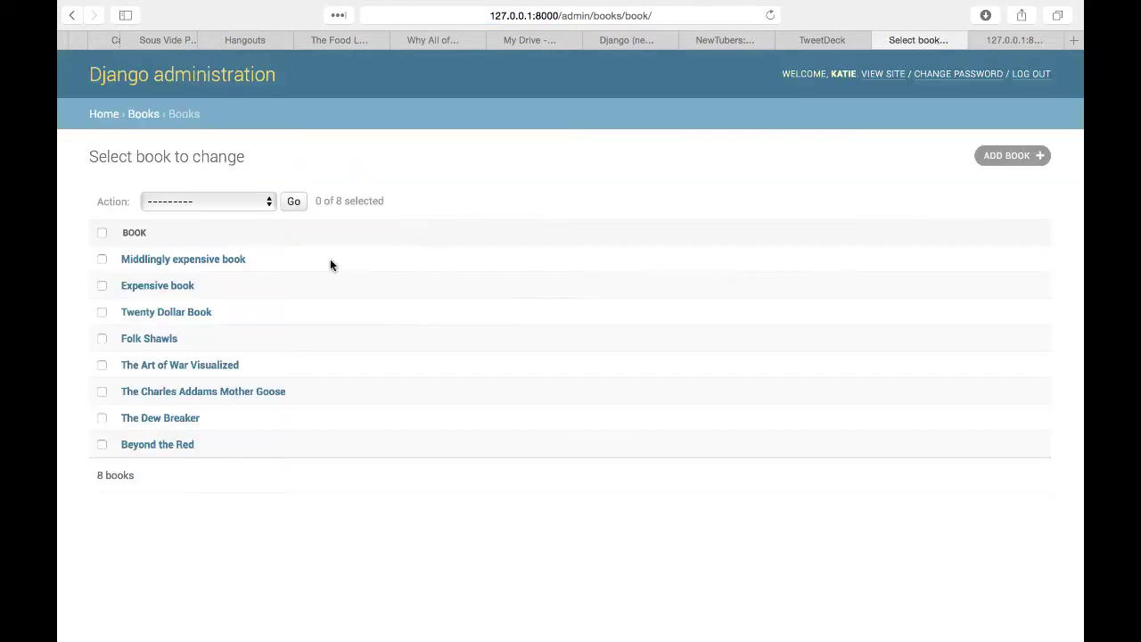
- Assign the author "Danticat, Edwidge" to The Dew Breaker and save the book while keeping it open for editing
{"action": "left_click", "coordinate": [170, 419]}
{"action": "scroll", "coordinate": [187, 285], "scroll_direction": "down", "scroll_amount": 10}
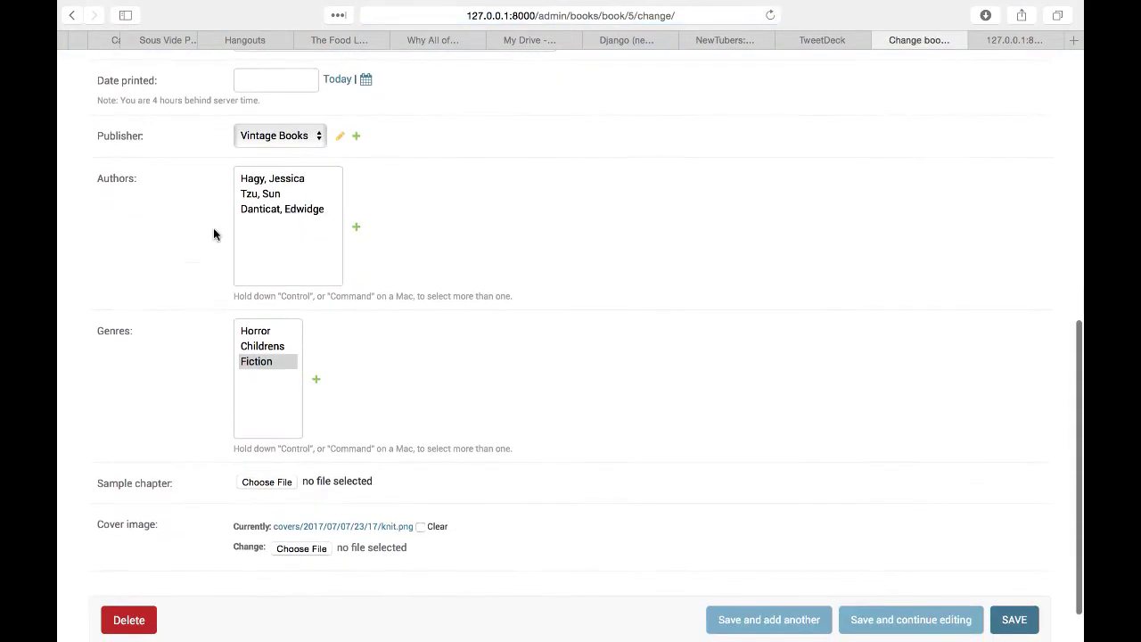
{"action": "left_click", "coordinate": [290, 213]}
{"action": "left_click", "coordinate": [910, 620]}
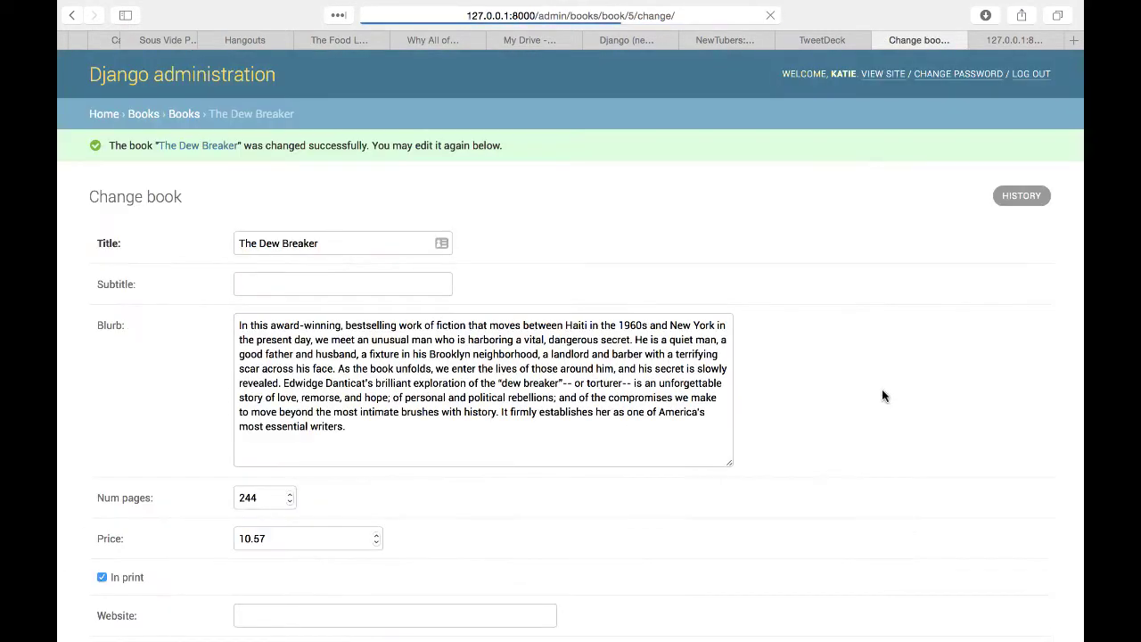
{"action": "scroll", "coordinate": [890, 493], "scroll_direction": "down", "scroll_amount": 10}
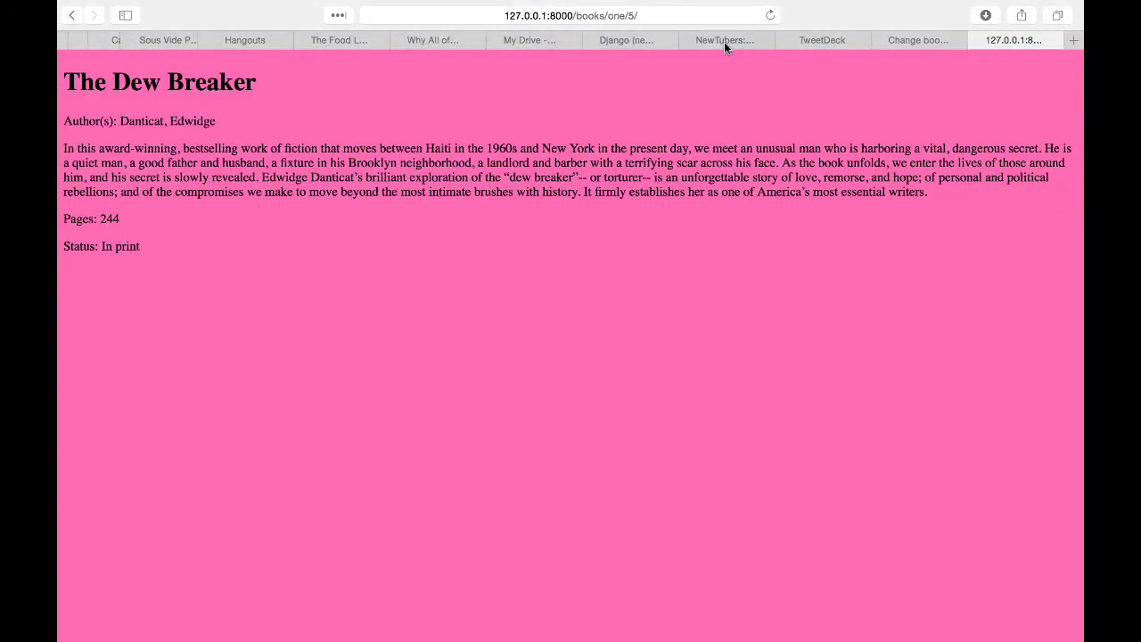
- Return to the script document and write "Let's go ahead and add our authors to our single book template." in the new row's first cell
{"action": "left_click", "coordinate": [615, 40]}
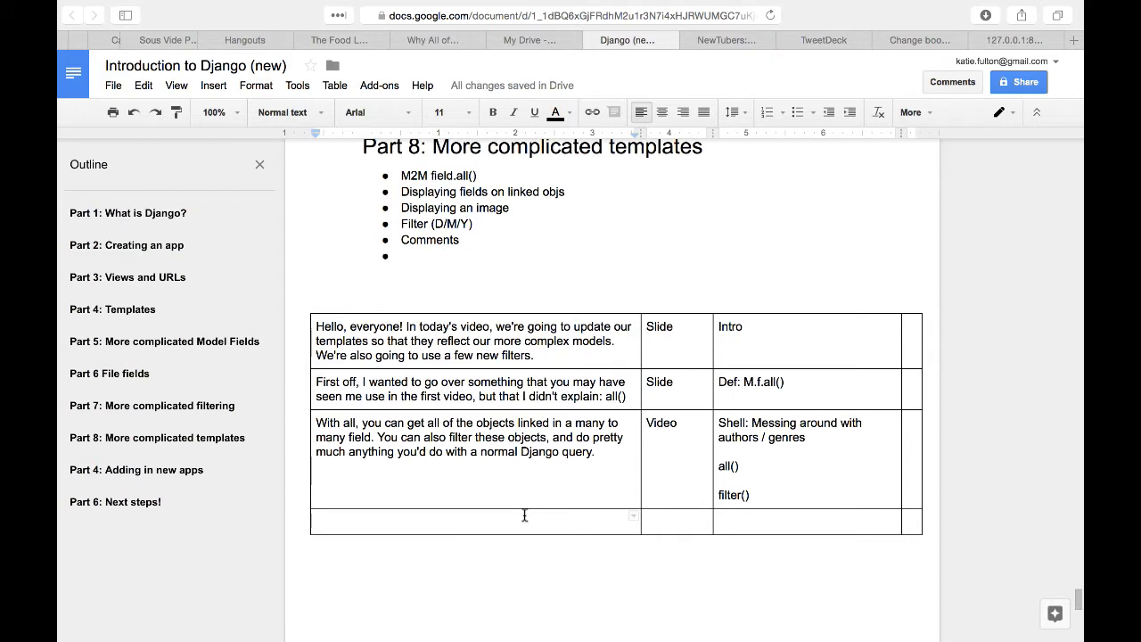
{"action": "type", "text": "Let's go a"}
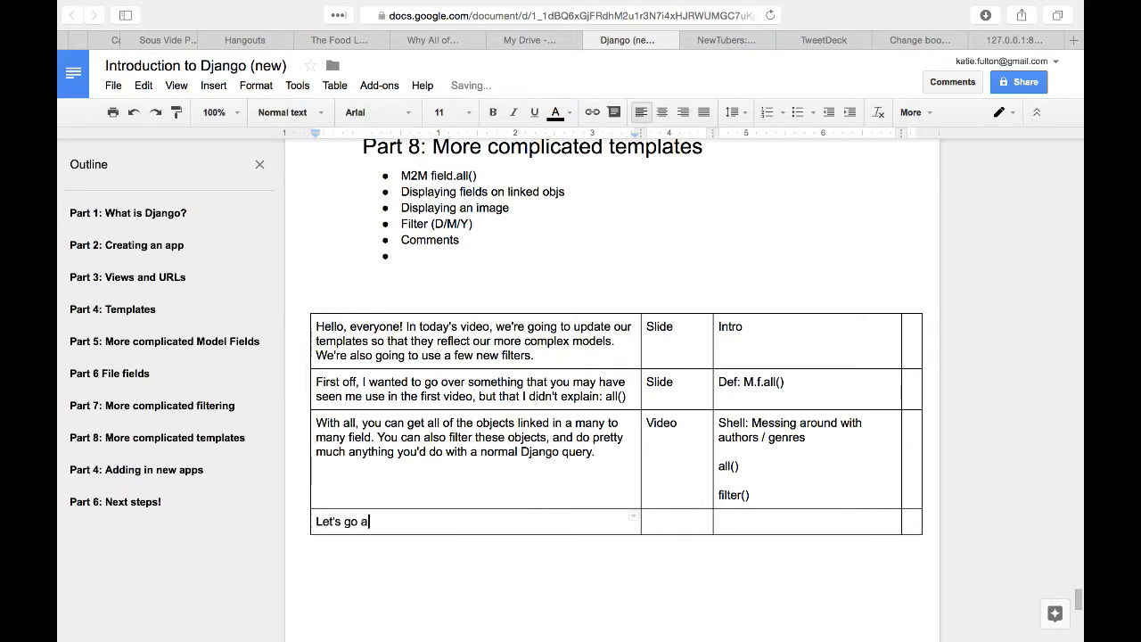
{"action": "type", "text": "head and add our au"}
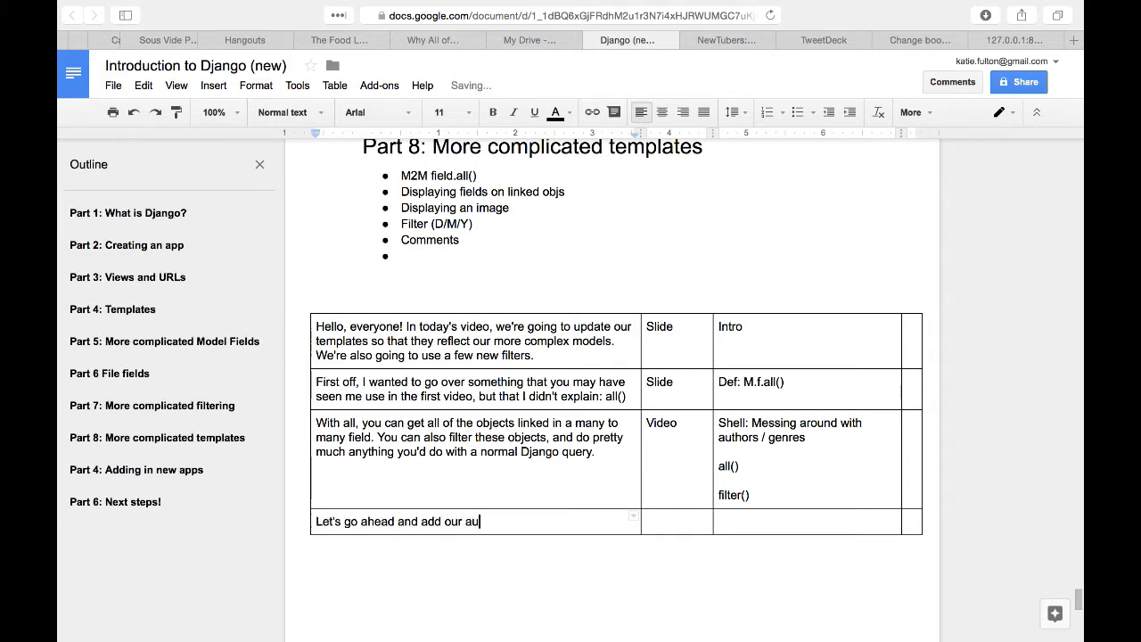
{"action": "type", "text": "thors to a regula"}
{"action": "key", "text": "BackSpace"}
{"action": "key", "text": "BackSpace"}
{"action": "key", "text": "BackSpace"}
{"action": "key", "text": "BackSpace"}
{"action": "key", "text": "BackSpace"}
{"action": "key", "text": "BackSpace"}
{"action": "key", "text": "BackSpace"}
{"action": "type", "text": "our single book template."}
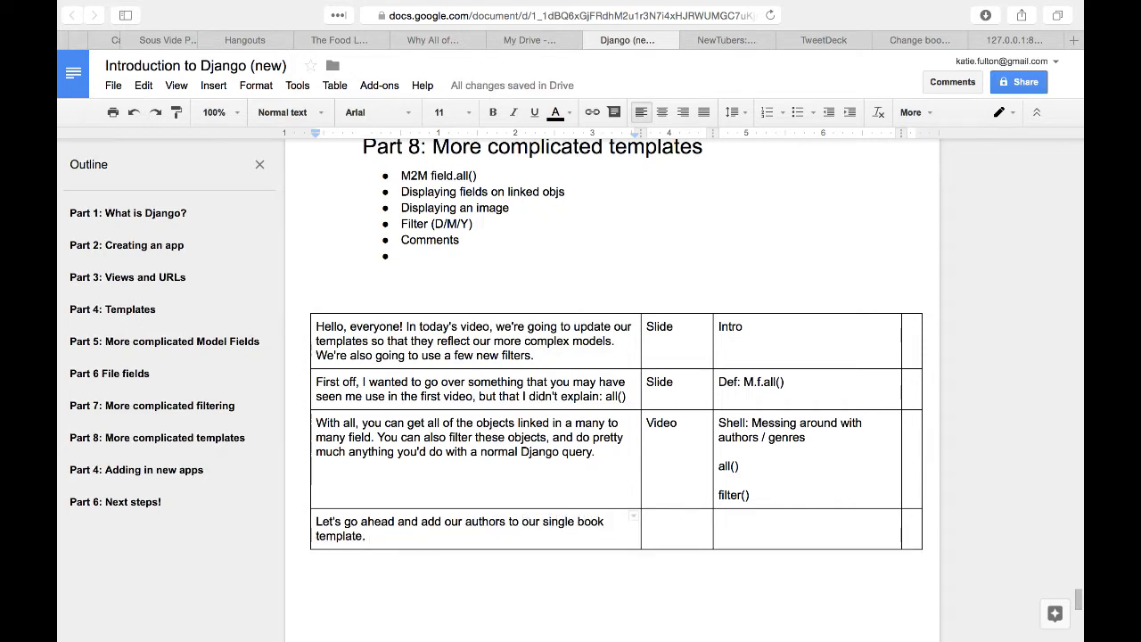
- Fill the fourth row's next two cells with "Video" and "Subl: Open tpl. Add code for authors"
{"action": "key", "text": "Tab"}
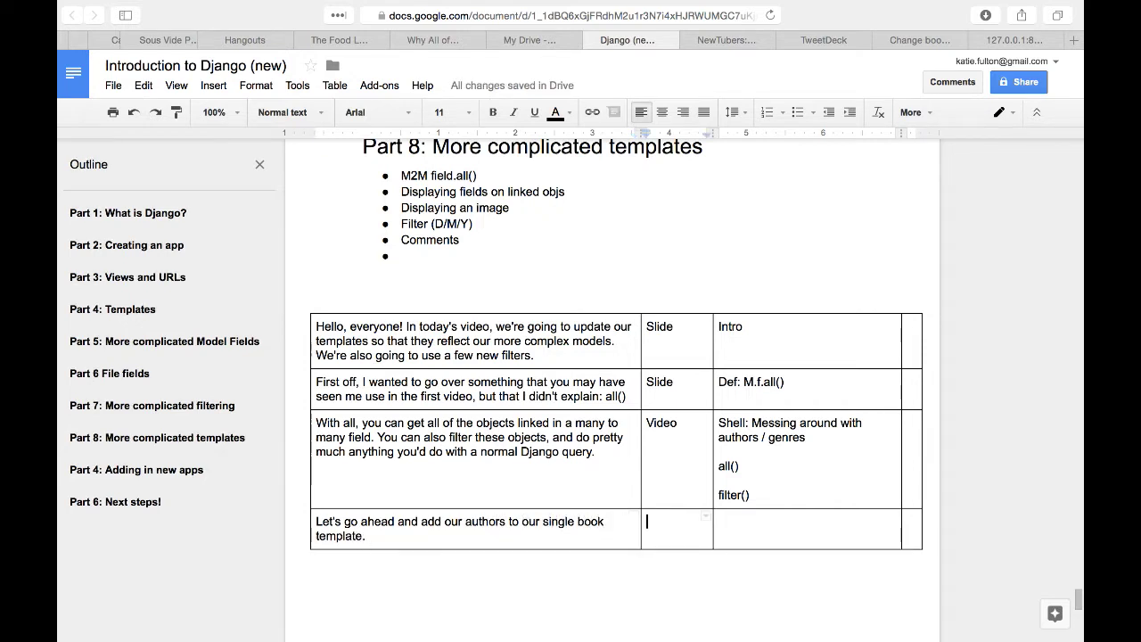
{"action": "type", "text": "Video"}
{"action": "key", "text": "Tab"}
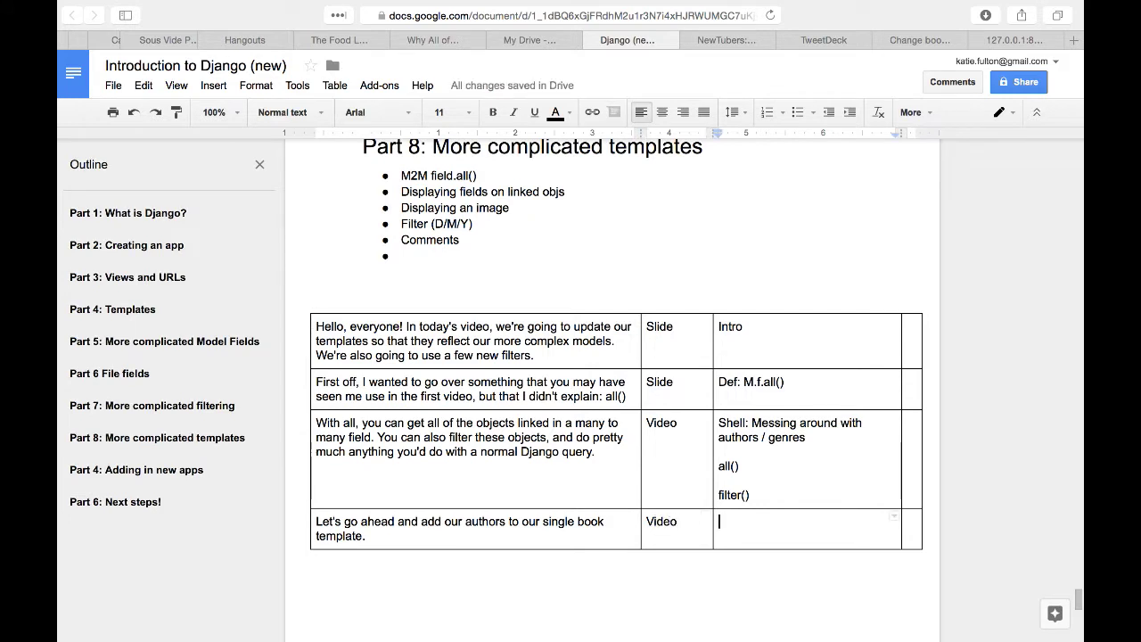
{"action": "type", "text": "Subl:"}
{"action": "key", "text": "Return"}
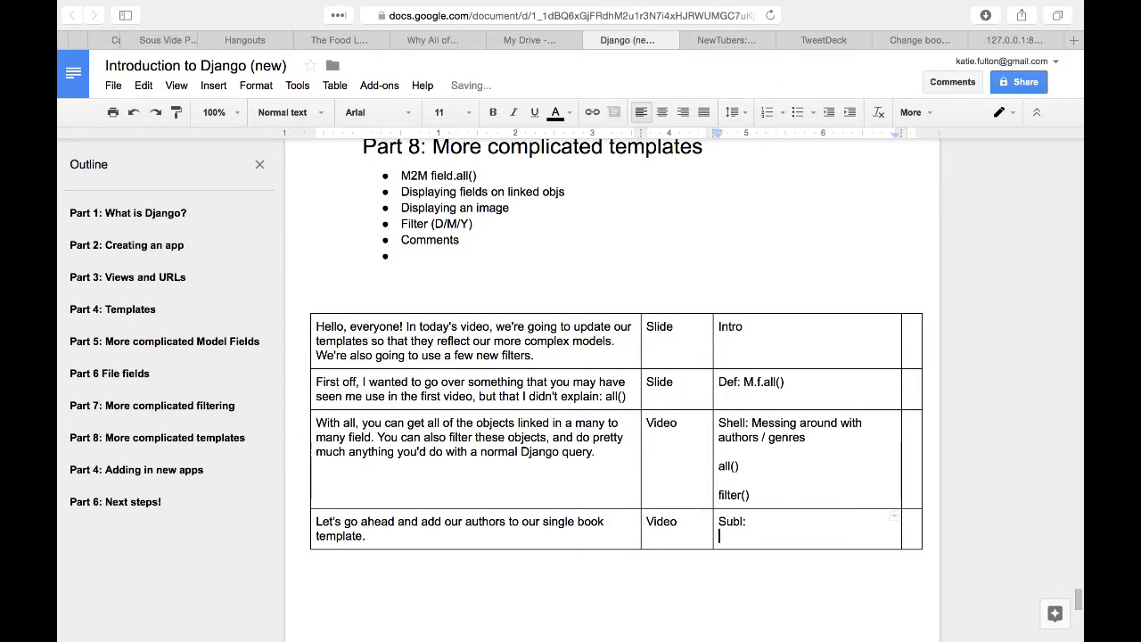
{"action": "type", "text": "Open tpl. Add "}
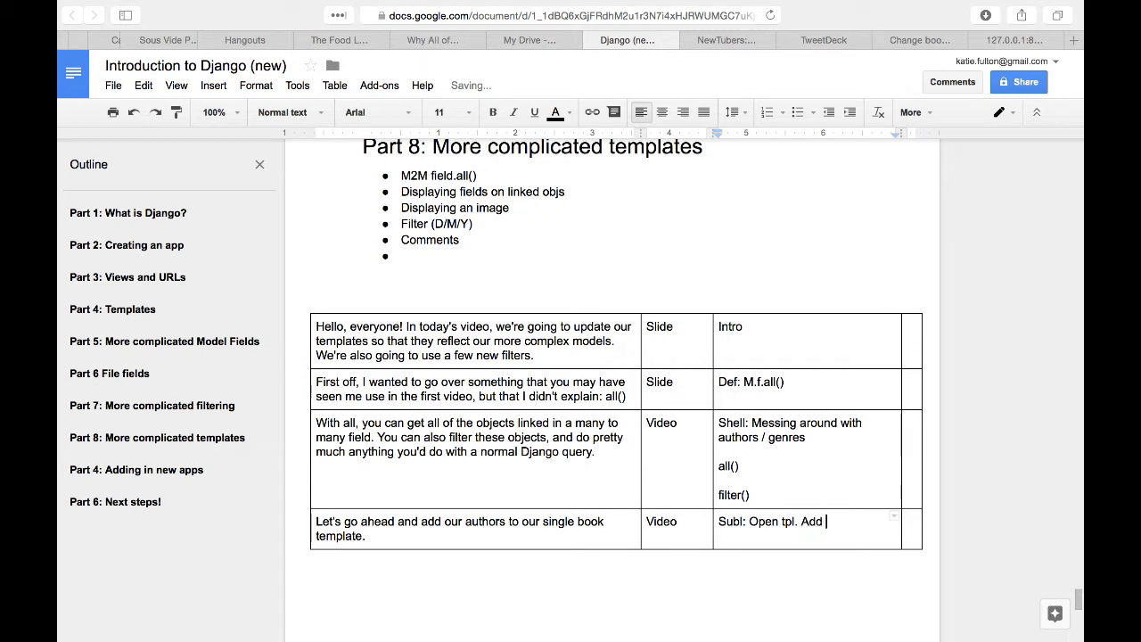
{"action": "type", "text": "code ("}
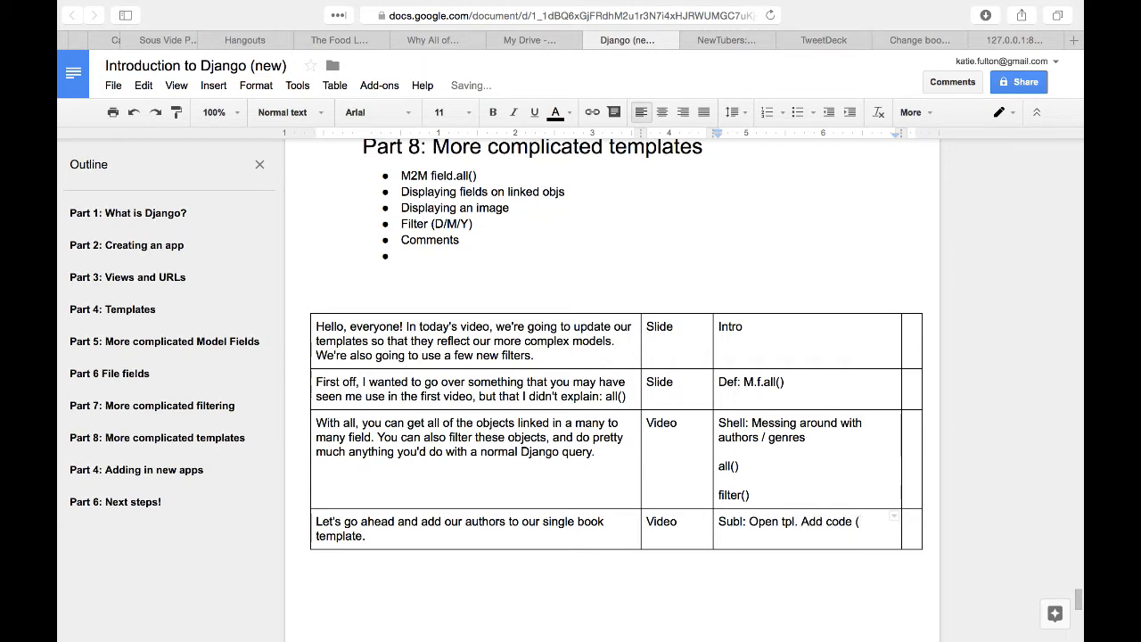
{"action": "key", "text": "BackSpace"}
{"action": "type", "text": "for authors"}
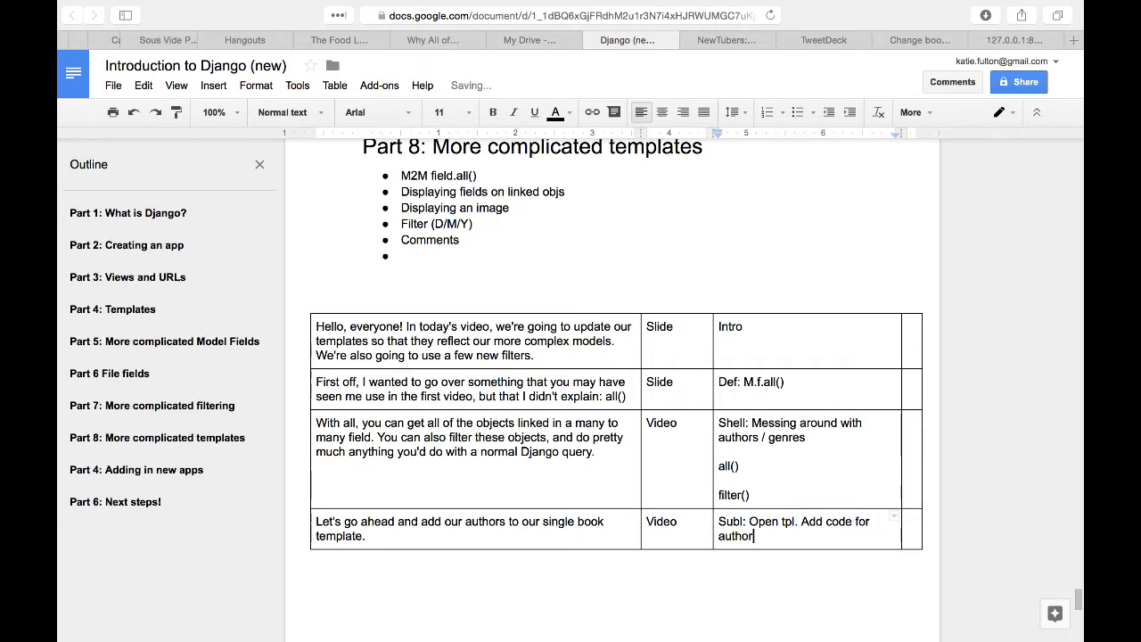
- Append "Remember, authors is a many to many field, since a book can have more than one author" to the fourth row's narration
{"action": "left_click", "coordinate": [387, 540]}
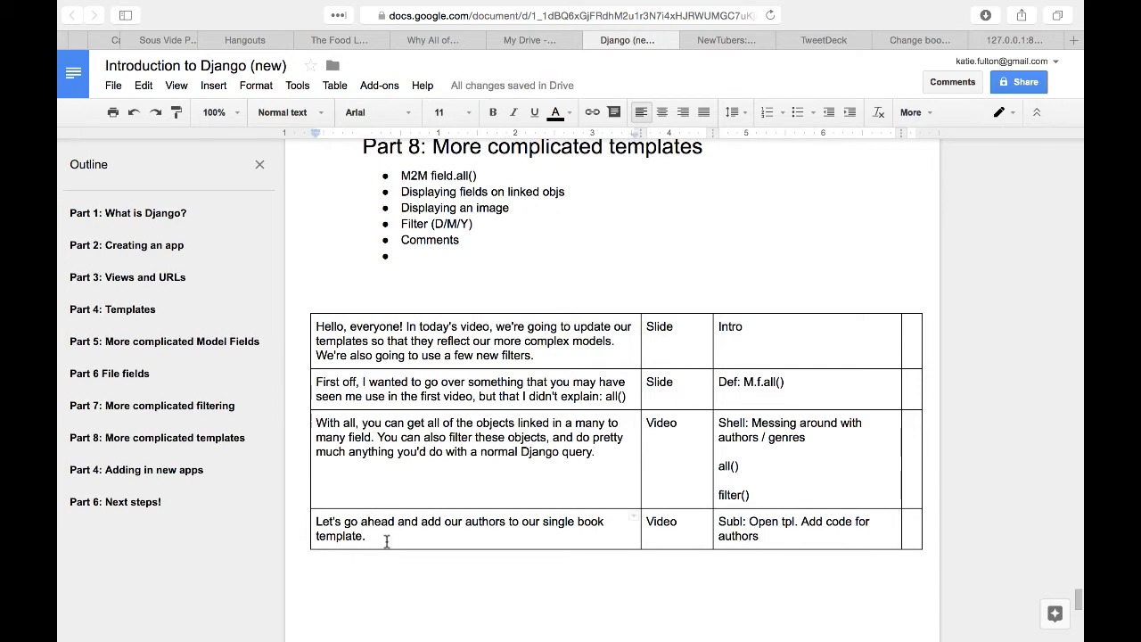
{"action": "type", "text": "Remember, auth"}
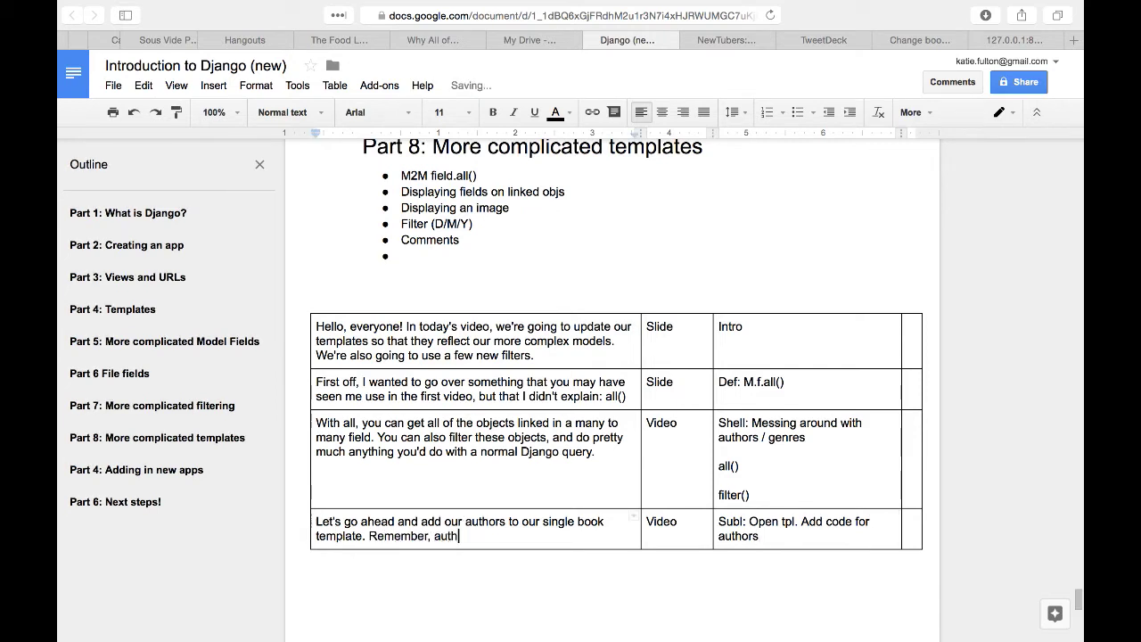
{"action": "type", "text": "ros  is a many to many fiel"}
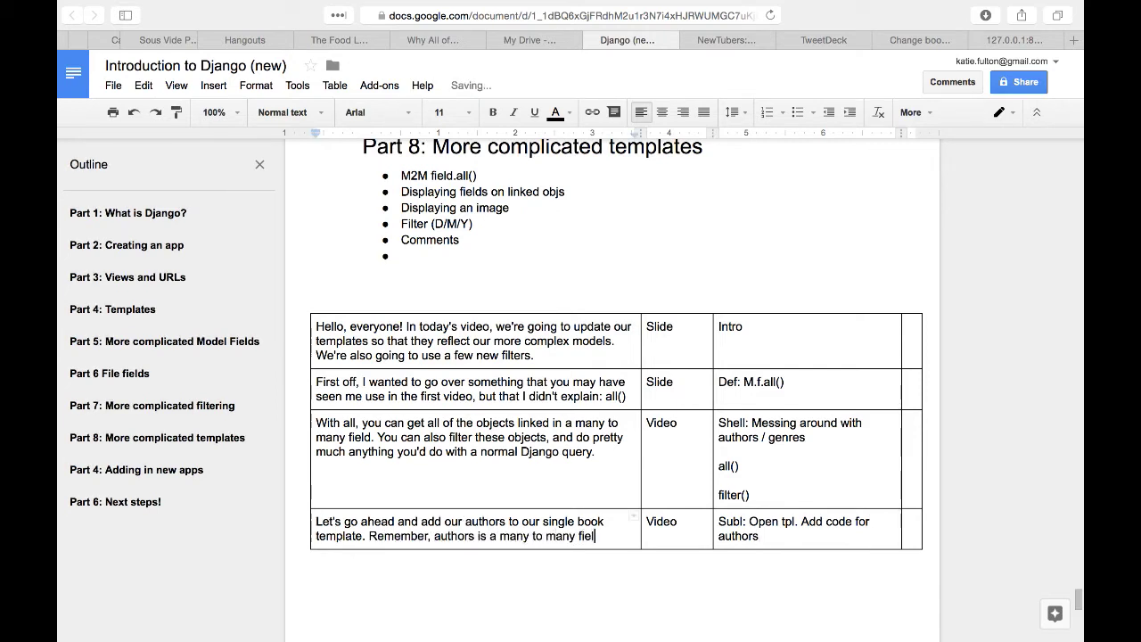
{"action": "type", "text": "d, since a book can have many"}
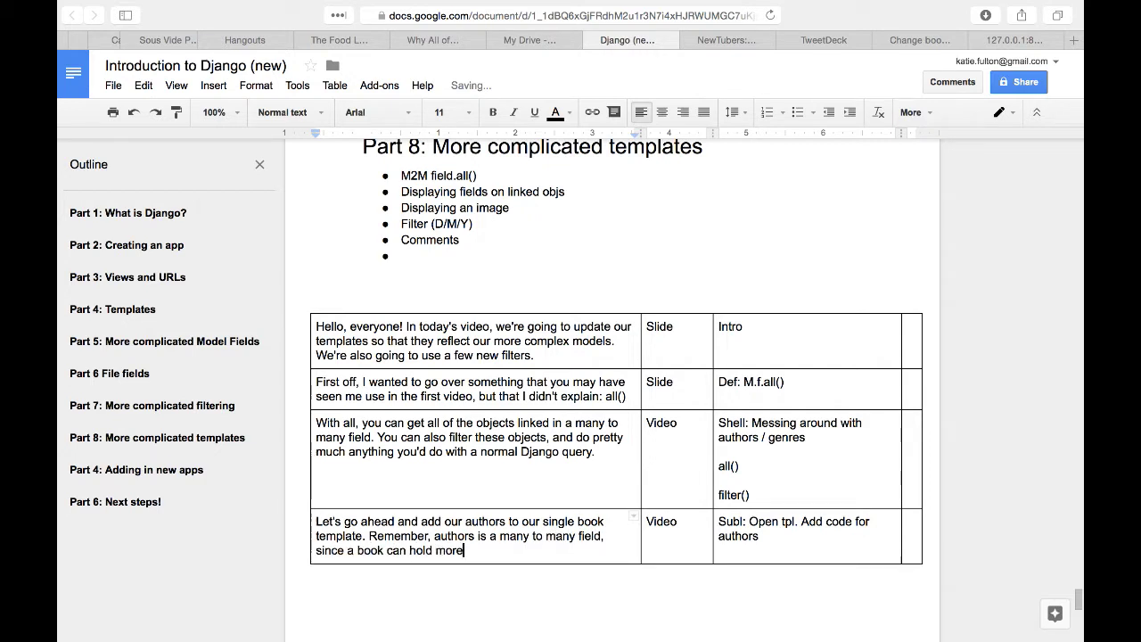
{"action": "key", "text": "BackSpace"}
{"action": "key", "text": "BackSpace"}
{"action": "key", "text": "BackSpace"}
{"action": "key", "text": "BackSpace"}
{"action": "key", "text": "BackSpace"}
{"action": "key", "text": "BackSpace"}
{"action": "key", "text": "BackSpace"}
{"action": "key", "text": "BackSpace"}
{"action": "type", "text": "ave more than one author"}
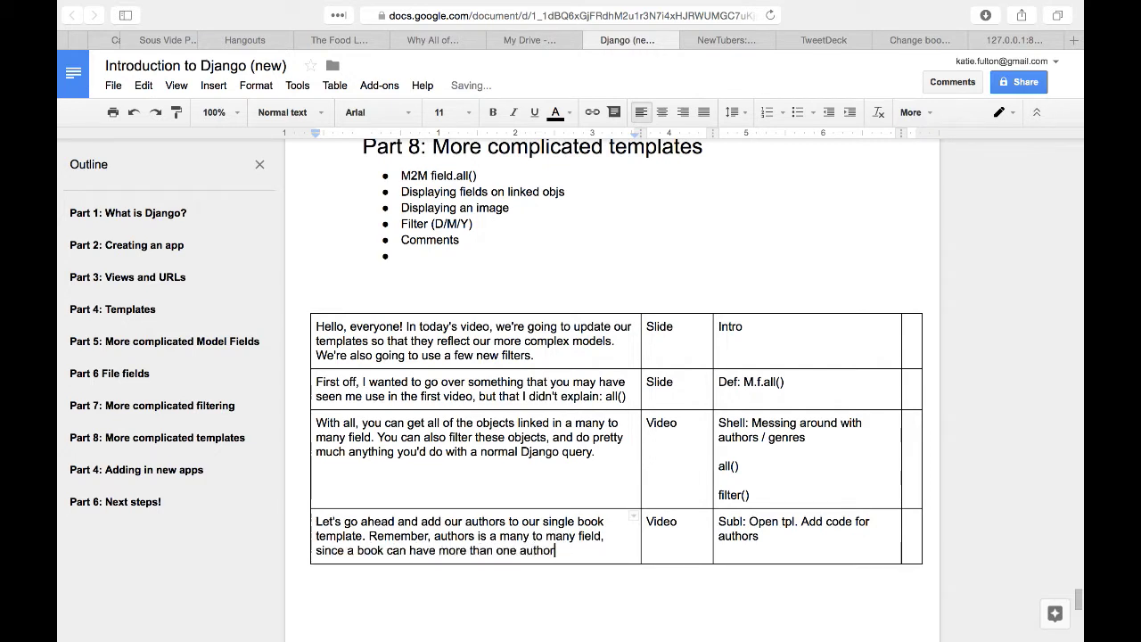
- End the fourth row's narration sentence with a period and start a new paragraph below it
{"action": "type", "text": "."}
{"action": "key", "text": "Return"}
{"action": "key", "text": "Return"}
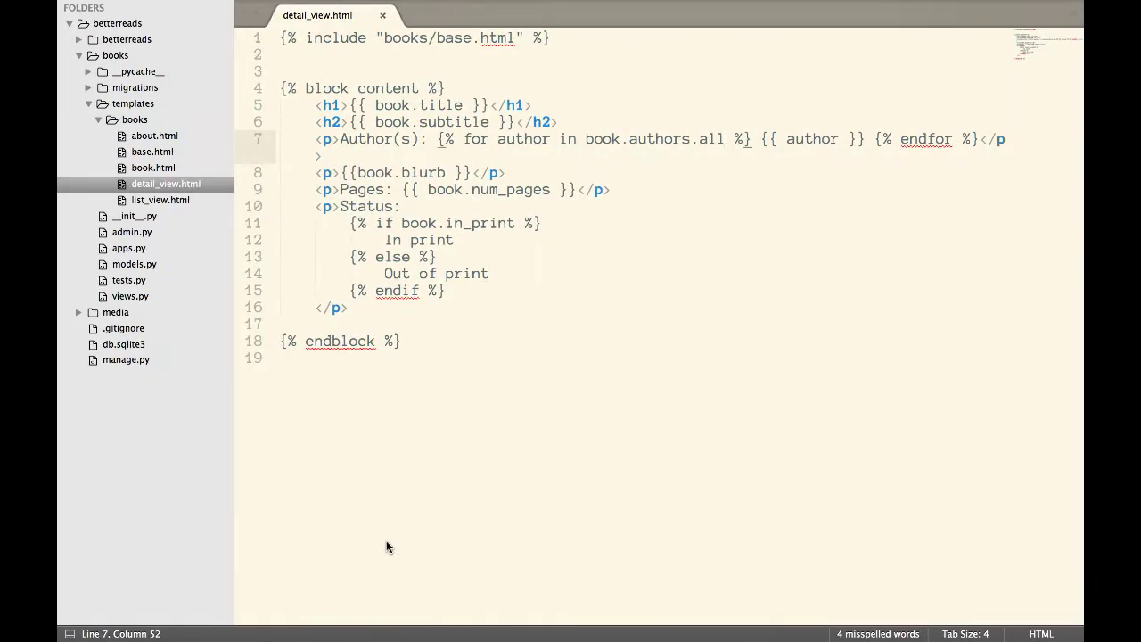
- Switch to Sublime Text and search the project files for "{% for"
{"action": "key", "text": "super+shift+f"}
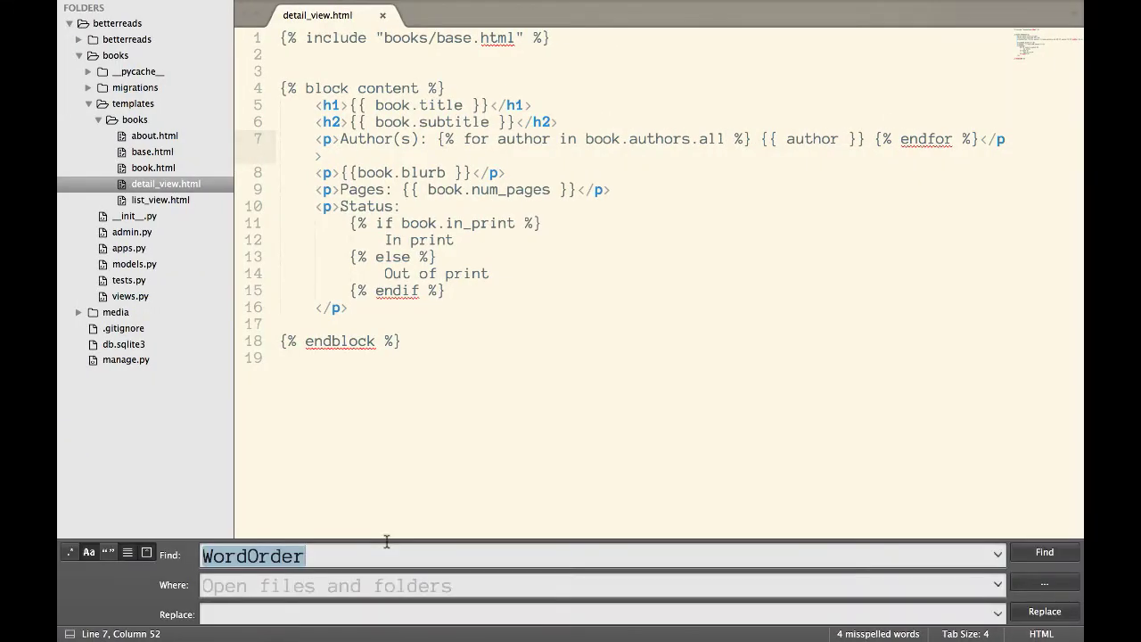
{"action": "key", "text": "BackSpace"}
{"action": "type", "text": "{% for"}
{"action": "key", "text": "Return"}
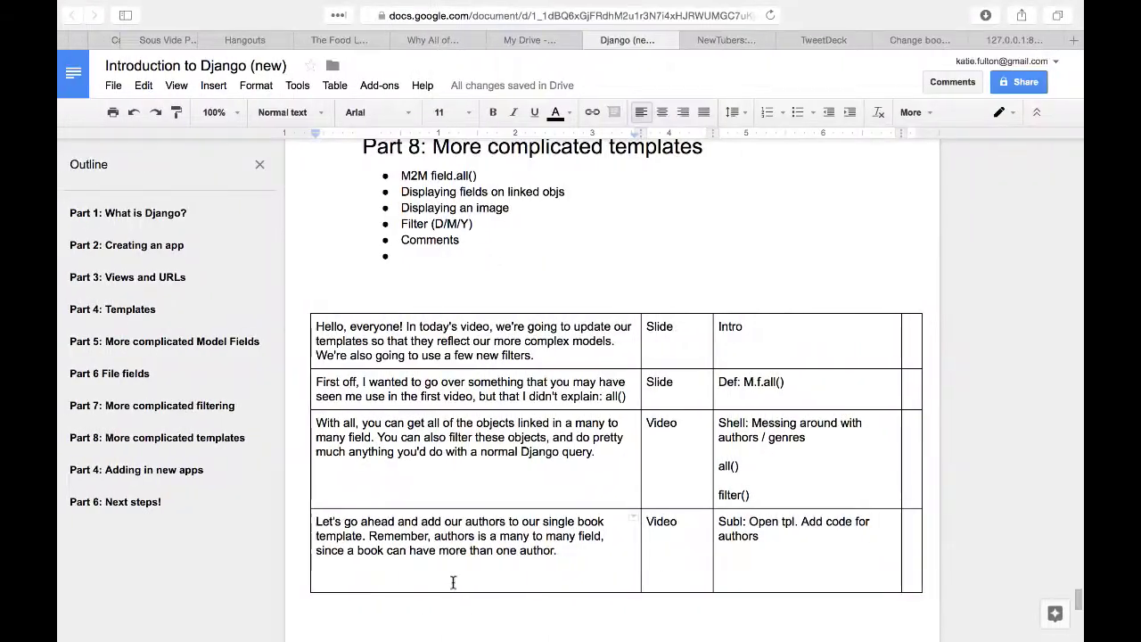
- Return to the script document and write "I'm going to use a for loop to display all of the authors, iterating through each one one at a time"
{"action": "left_click", "coordinate": [453, 582]}
{"action": "type", "text": "I'm going t"}
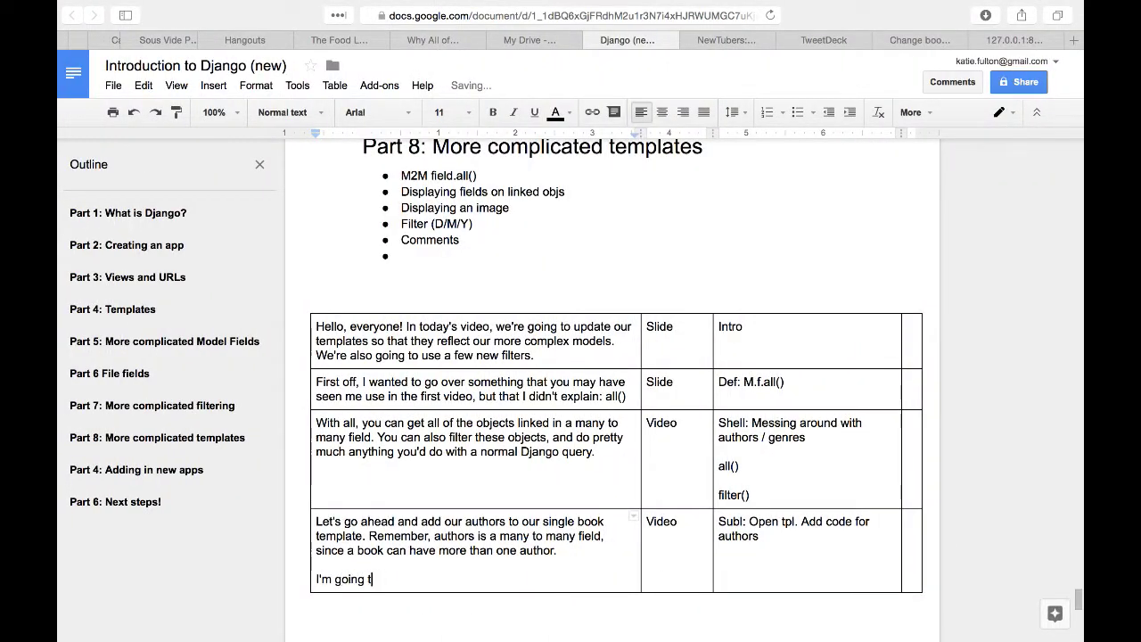
{"action": "type", "text": "o use a for loop to disp"}
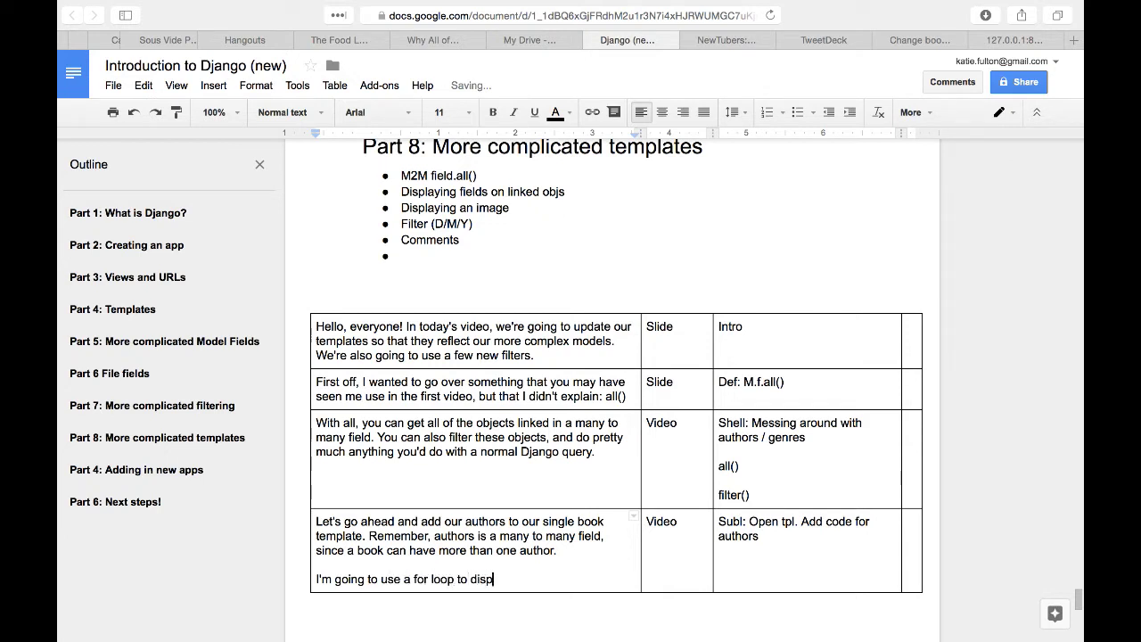
{"action": "type", "text": "lay all of the authors, iter"}
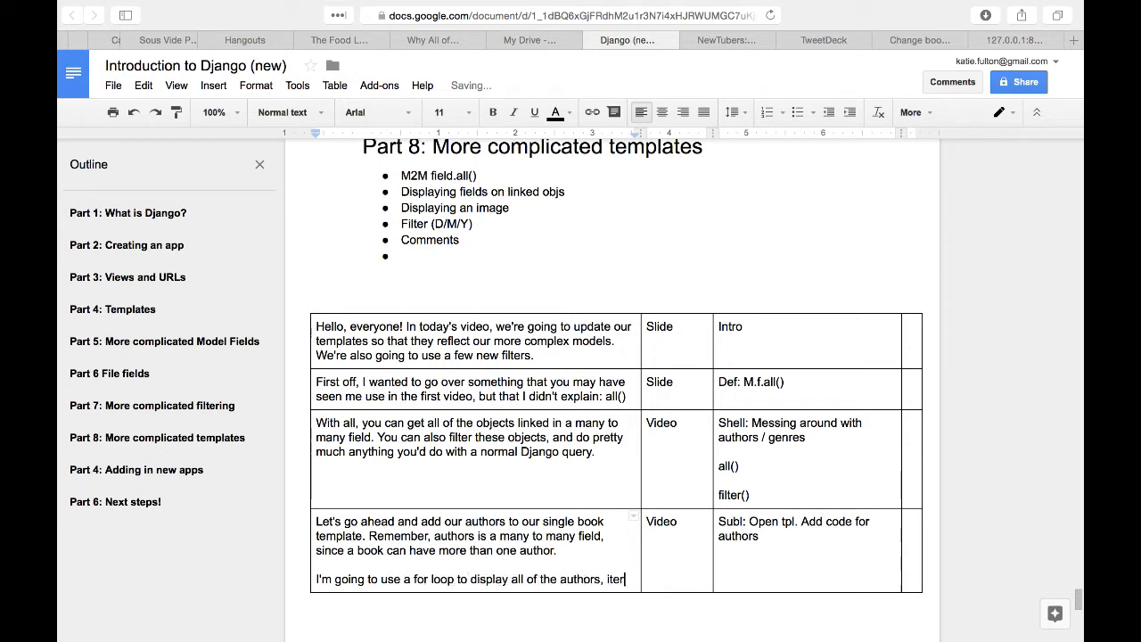
{"action": "type", "text": "ating through each one "}
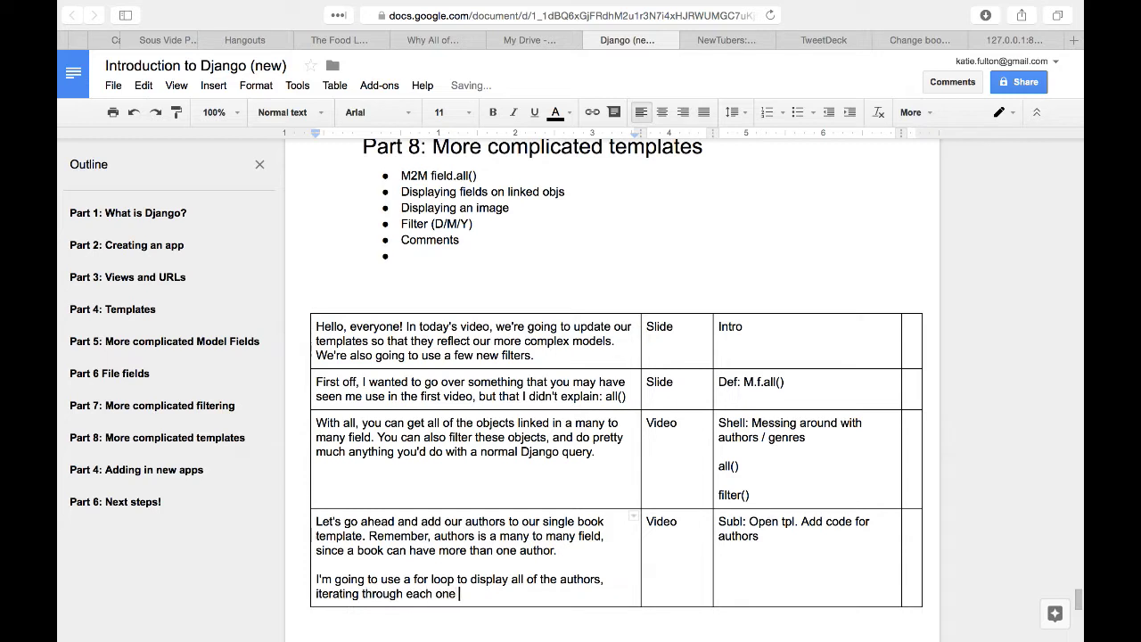
{"action": "type", "text": "one at a time"}
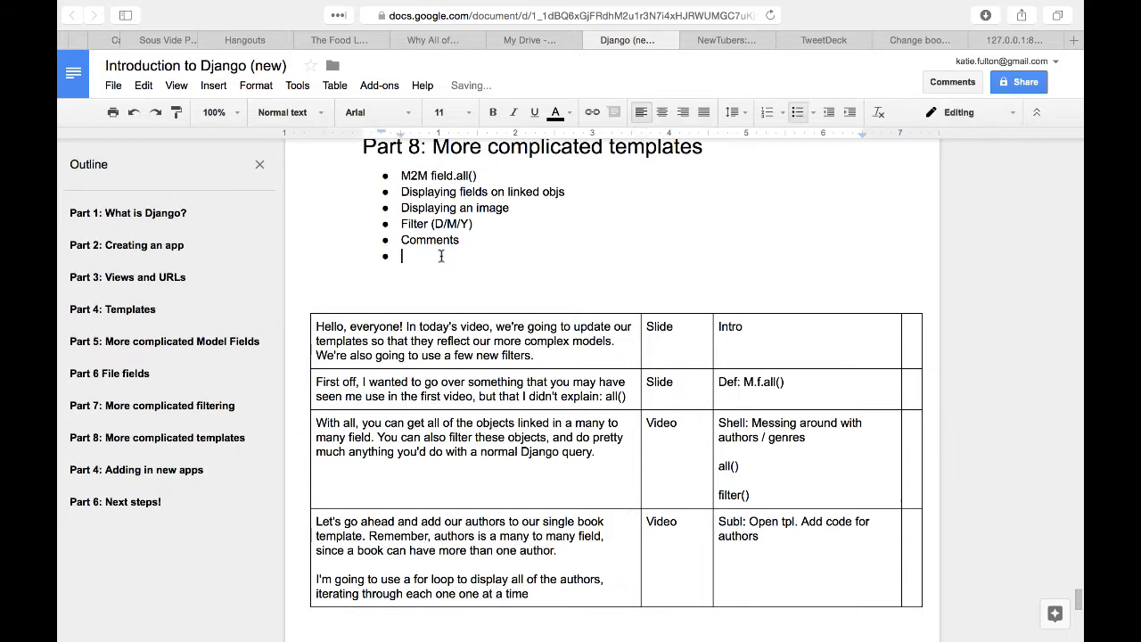
- Replace the empty last bullet under Part 8 with a "To do :" line followed by the bullet "Remove that pink!"
{"action": "key", "text": "Return"}
{"action": "type", "text": "Remrb"}
{"action": "key", "text": "BackSpace"}
{"action": "key", "text": "BackSpace"}
{"action": "key", "text": "BackSpace"}
{"action": "key", "text": "BackSpace"}
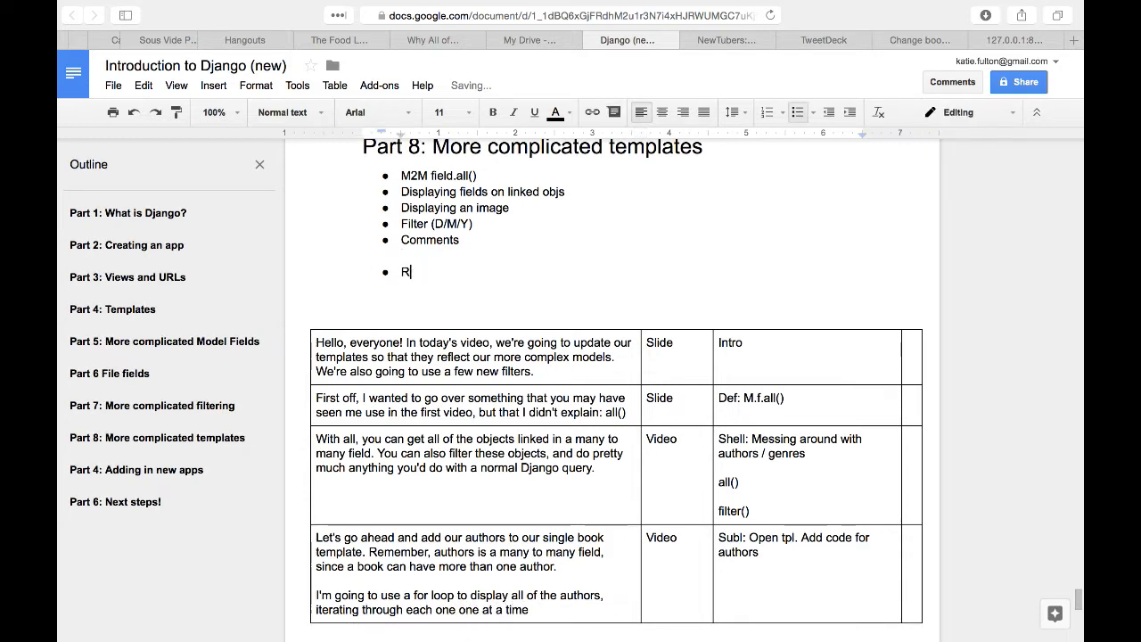
{"action": "key", "text": "BackSpace"}
{"action": "key", "text": "BackSpace"}
{"action": "type", "text": "To do :"}
{"action": "key", "text": "Return"}
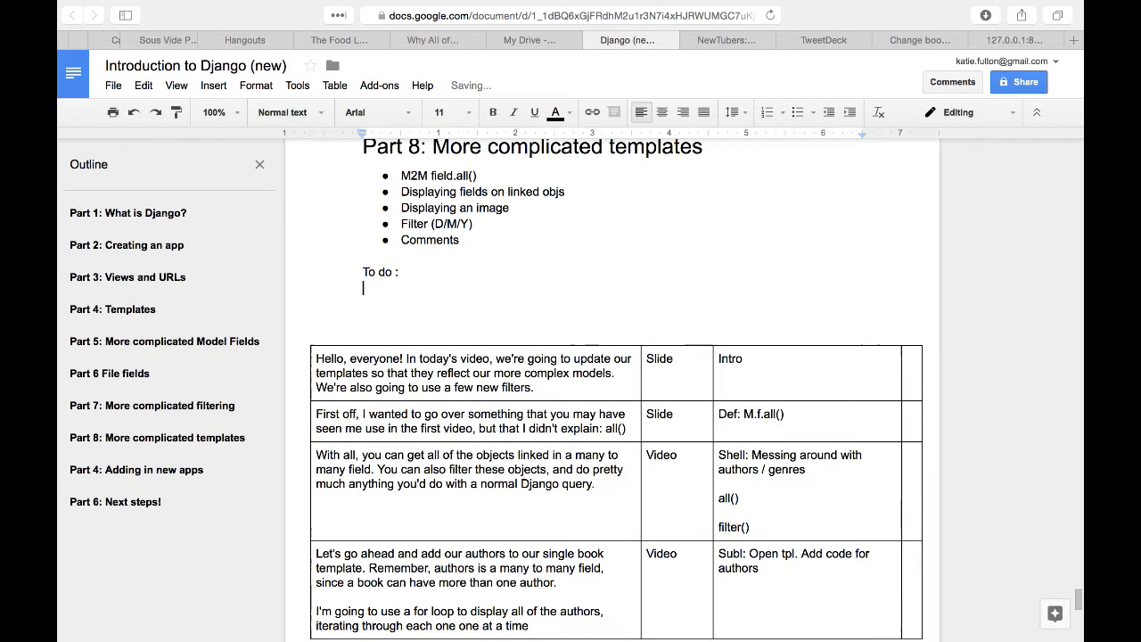
{"action": "type", "text": "* Remove that pink!"}
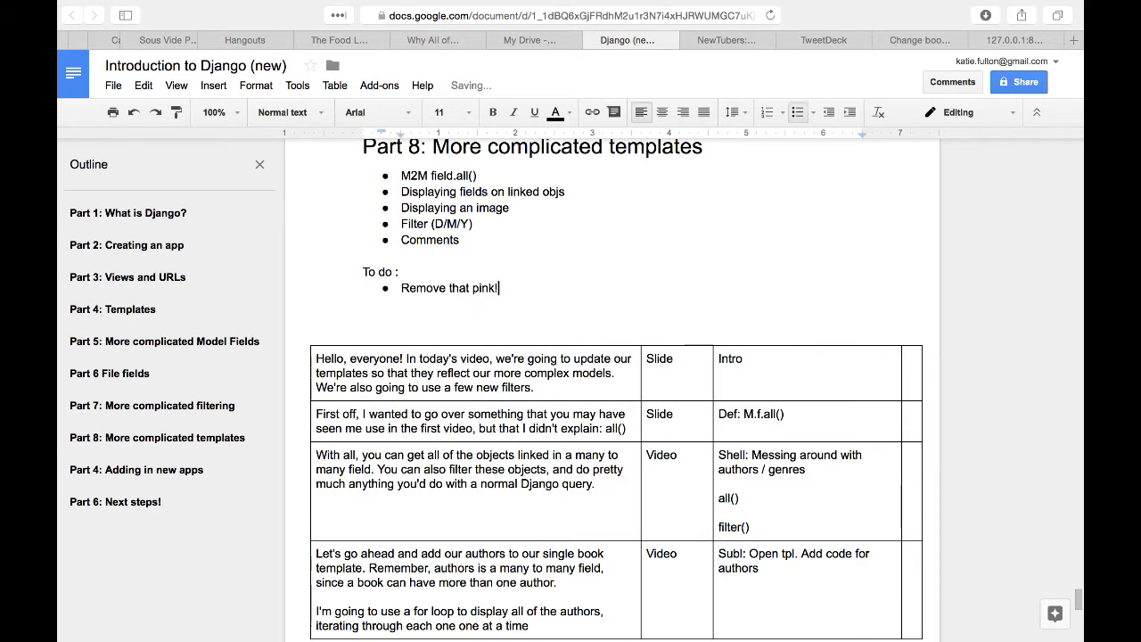
- Append "I can just print out the author, which will use the value that I return with the model's string method." to the fourth row's narration, consulting models.py
{"action": "scroll", "coordinate": [499, 517], "scroll_direction": "down", "scroll_amount": 5}
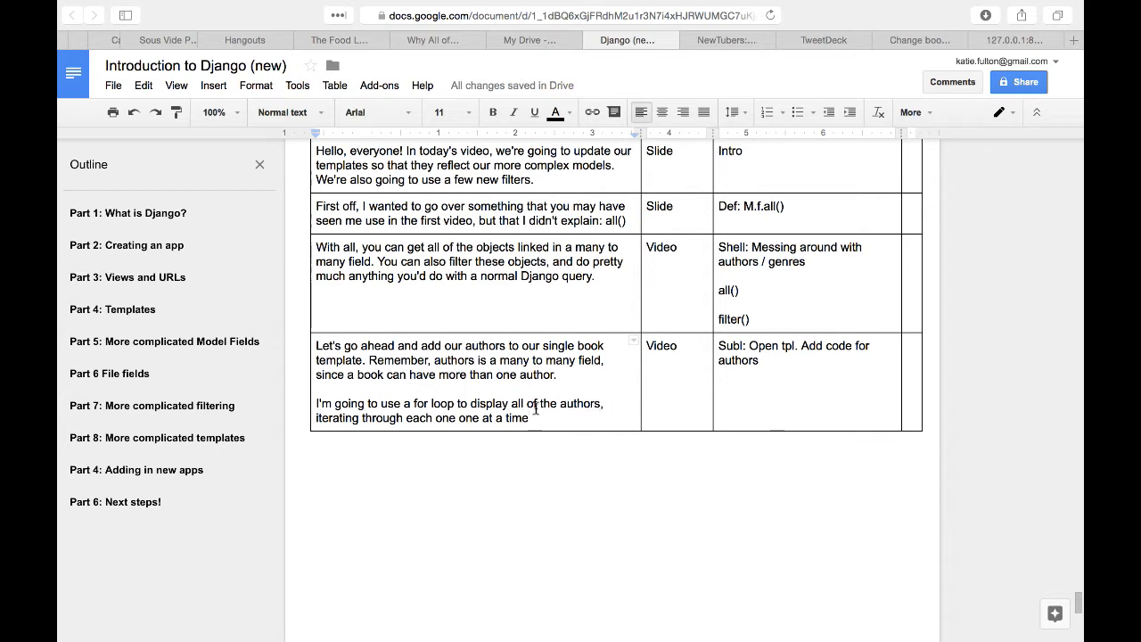
{"action": "type", "text": ". I can just print out the author, which"}
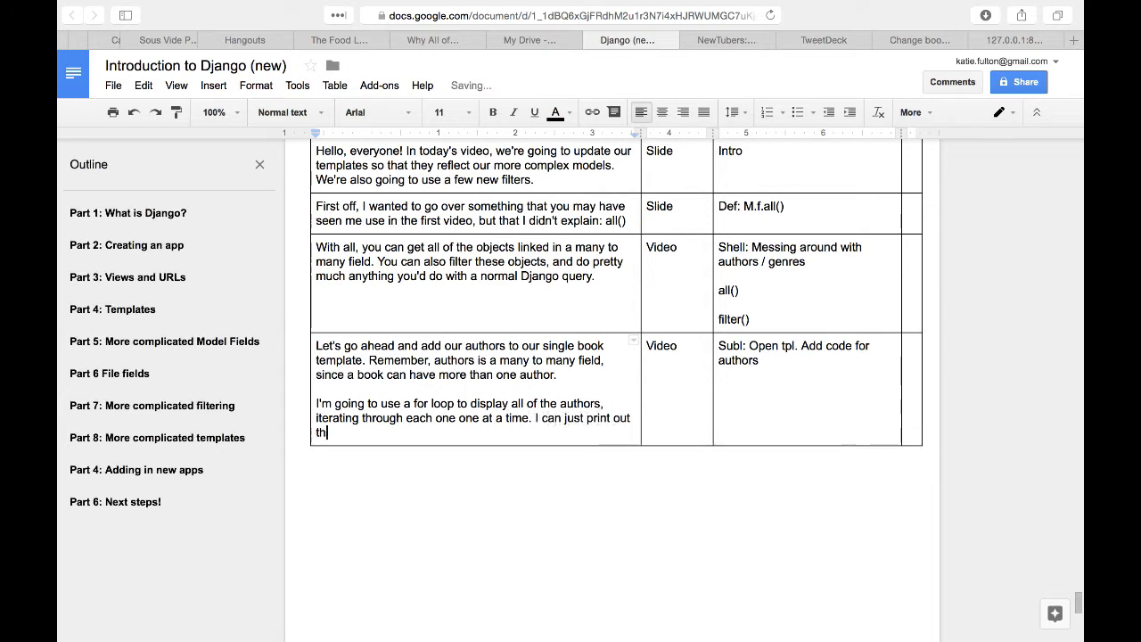
{"action": "type", "text": " will us"}
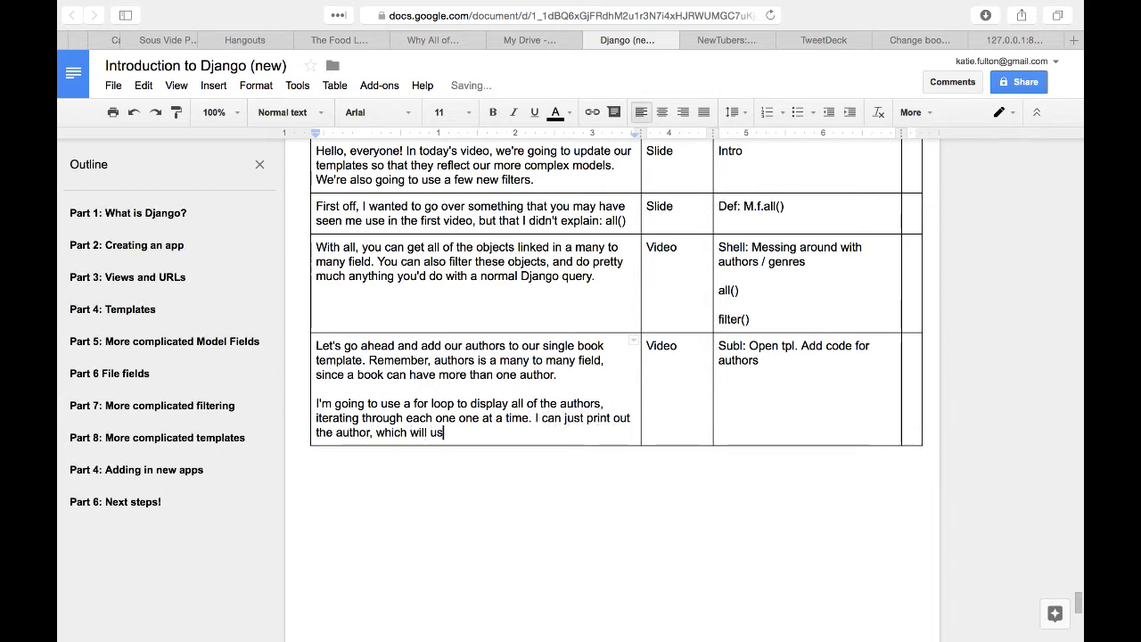
{"action": "type", "text": "e the value that I return with the "}
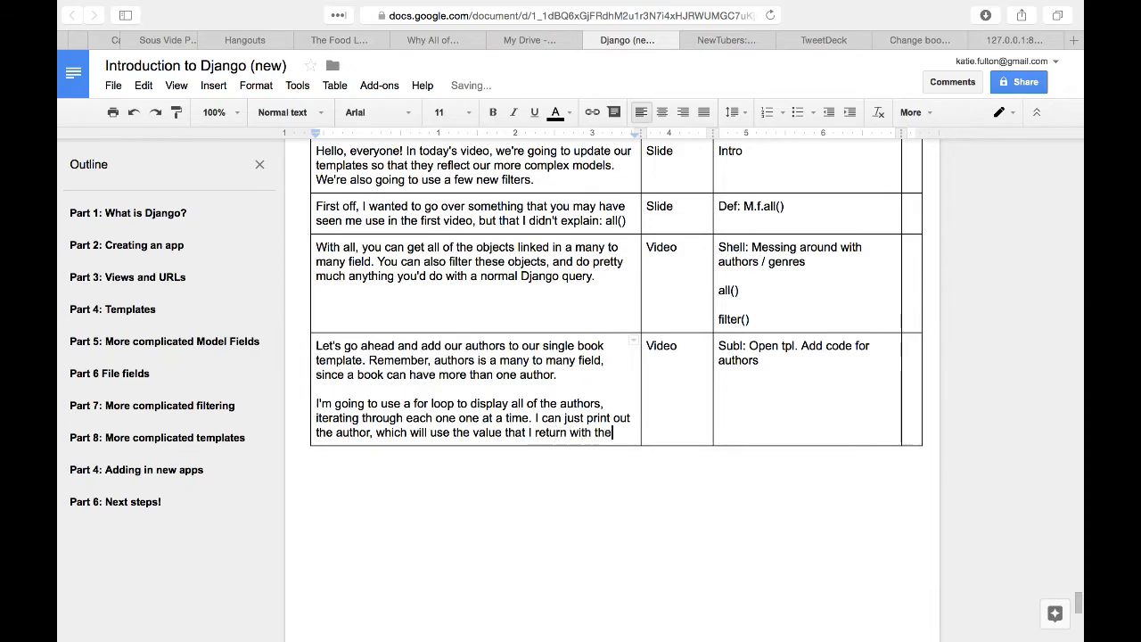
{"action": "type", "text": "model's"}
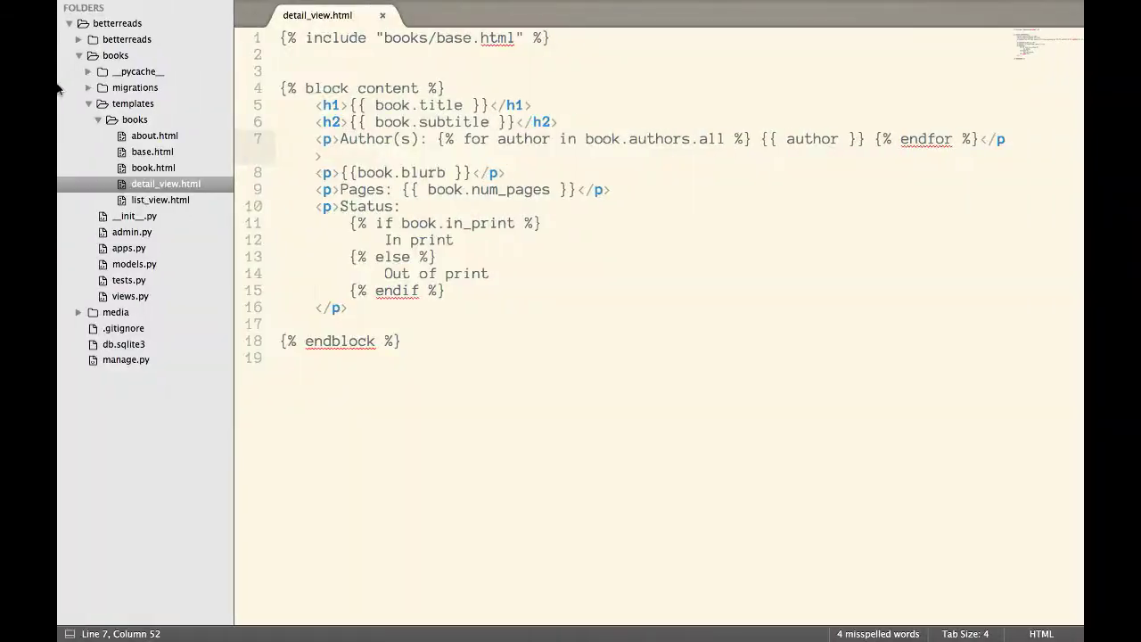
{"action": "left_click", "coordinate": [127, 265]}
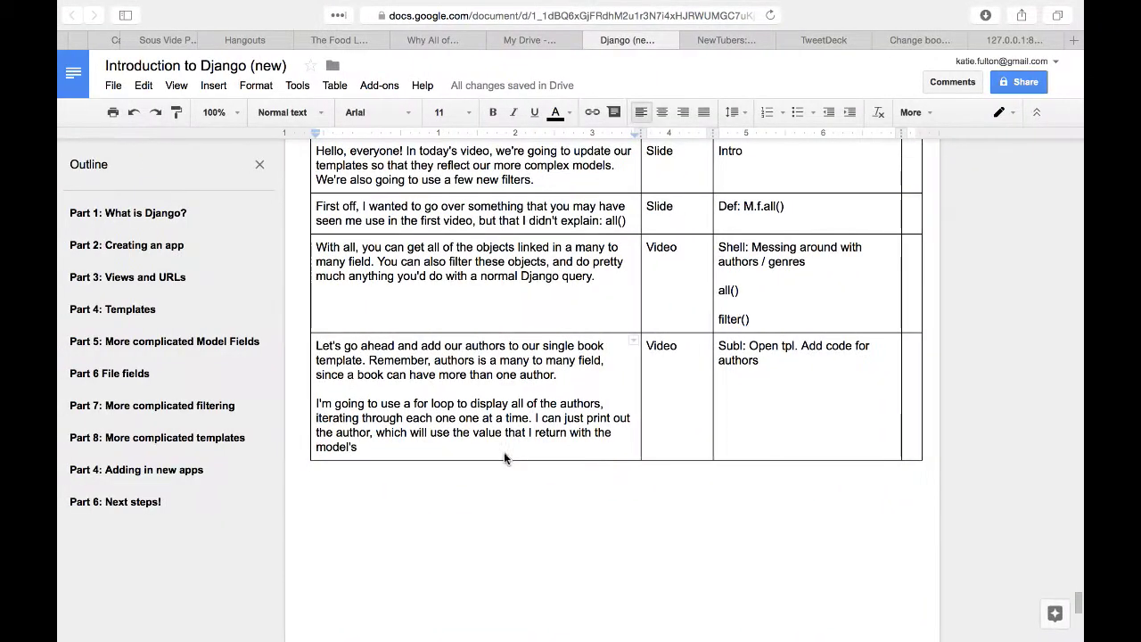
{"action": "type", "text": "string method."}
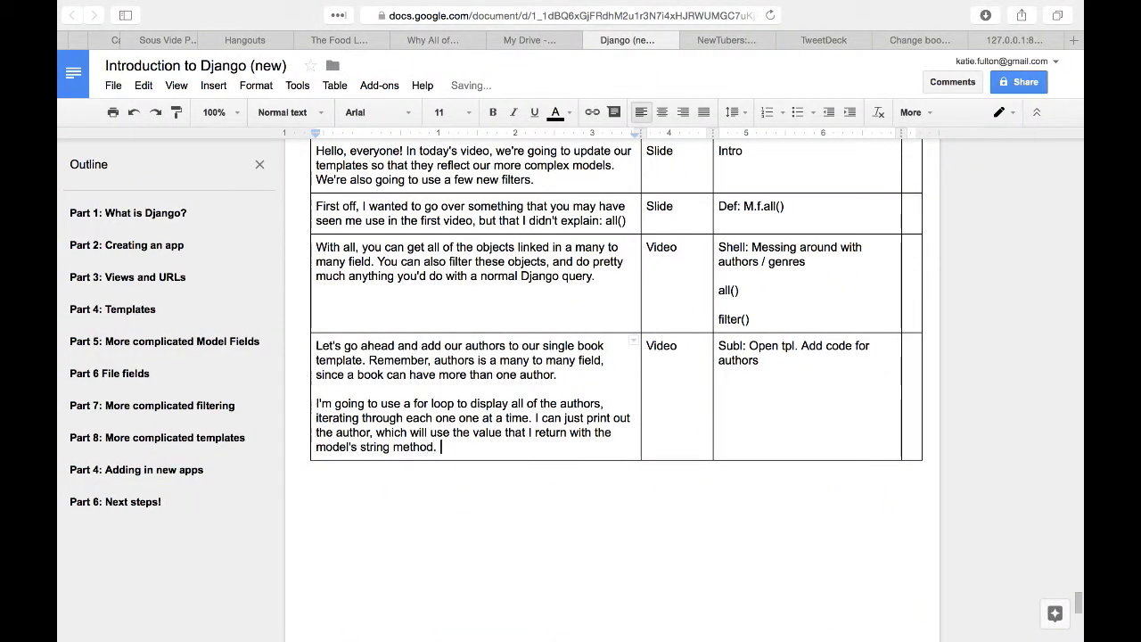
- Add a fifth row to the script table and begin its narration with "What if I want to format it differently, though? I can"
{"action": "scroll", "coordinate": [393, 426], "scroll_direction": "up", "scroll_amount": 5}
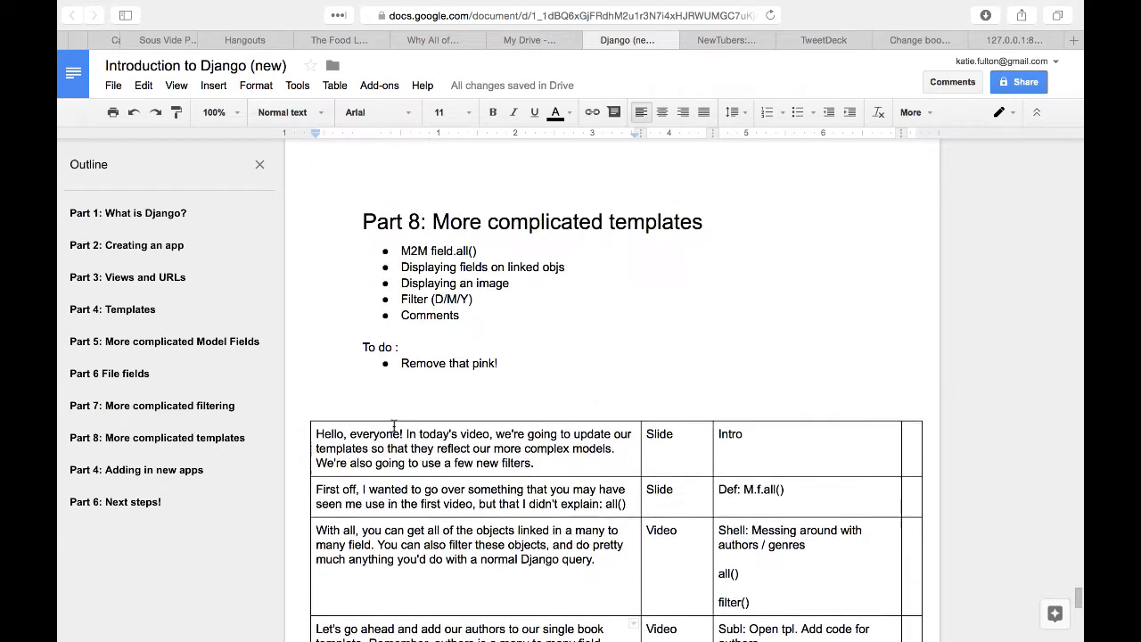
{"action": "scroll", "coordinate": [393, 426], "scroll_direction": "down", "scroll_amount": 6}
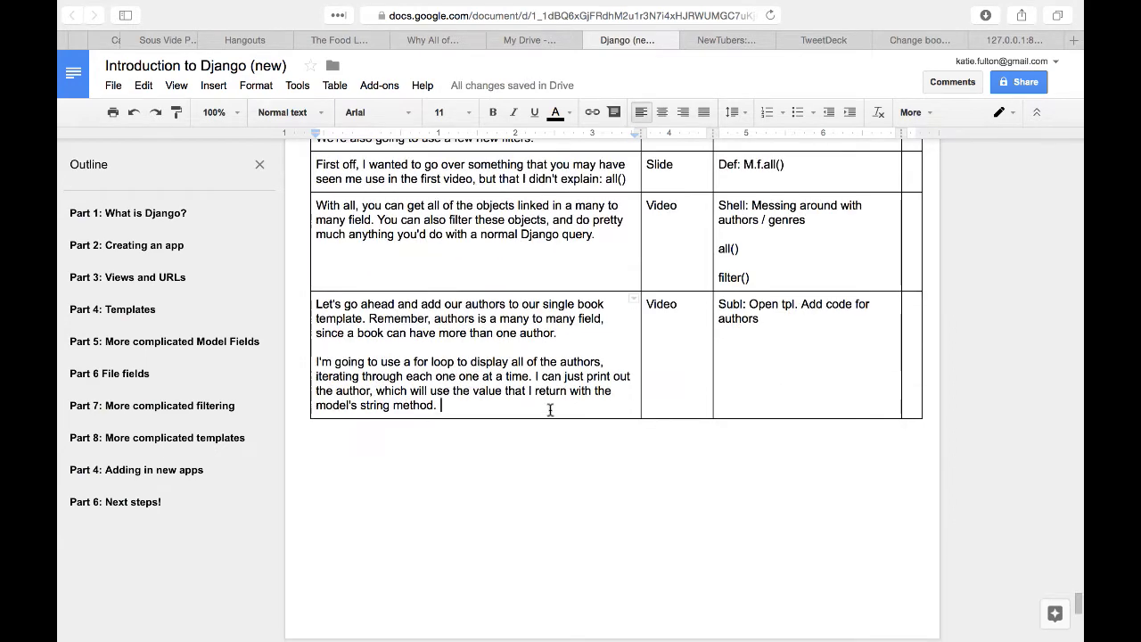
{"action": "key", "text": "Tab"}
{"action": "key", "text": "Tab"}
{"action": "key", "text": "Tab"}
{"action": "key", "text": "Tab"}
{"action": "type", "text": "What i"}
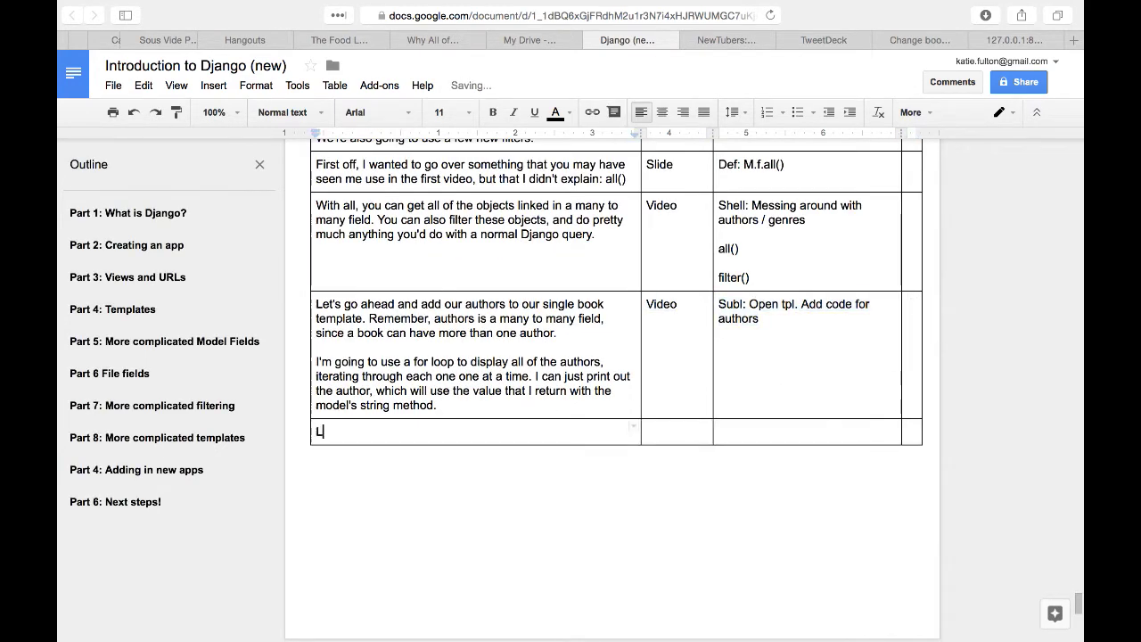
{"action": "type", "text": "f I want to for"}
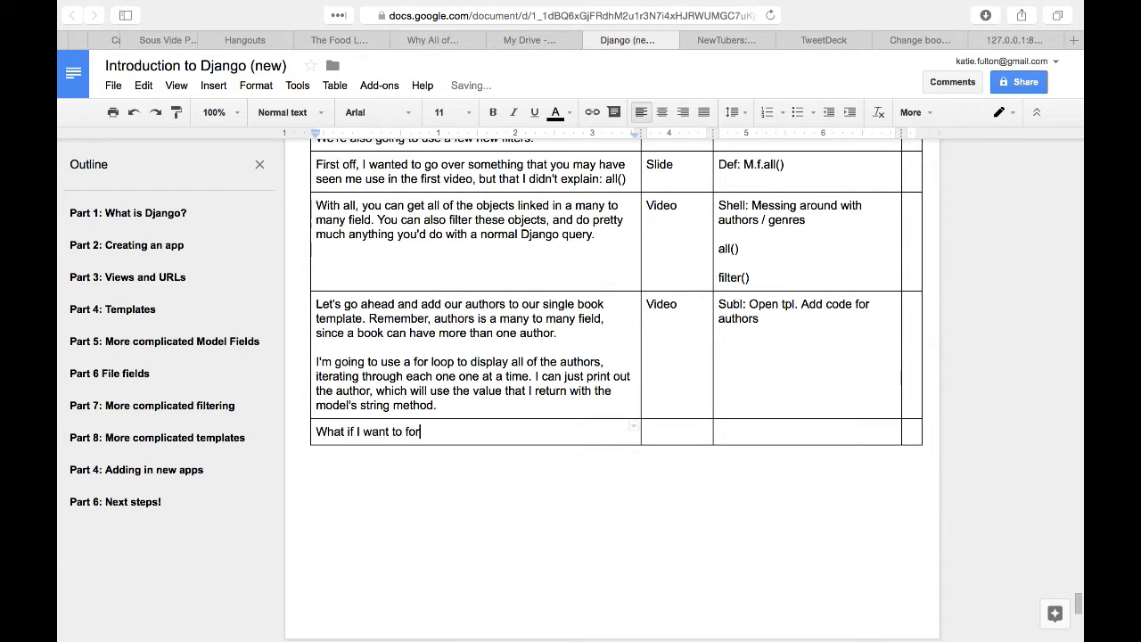
{"action": "type", "text": "mat it differently, though? I can"}
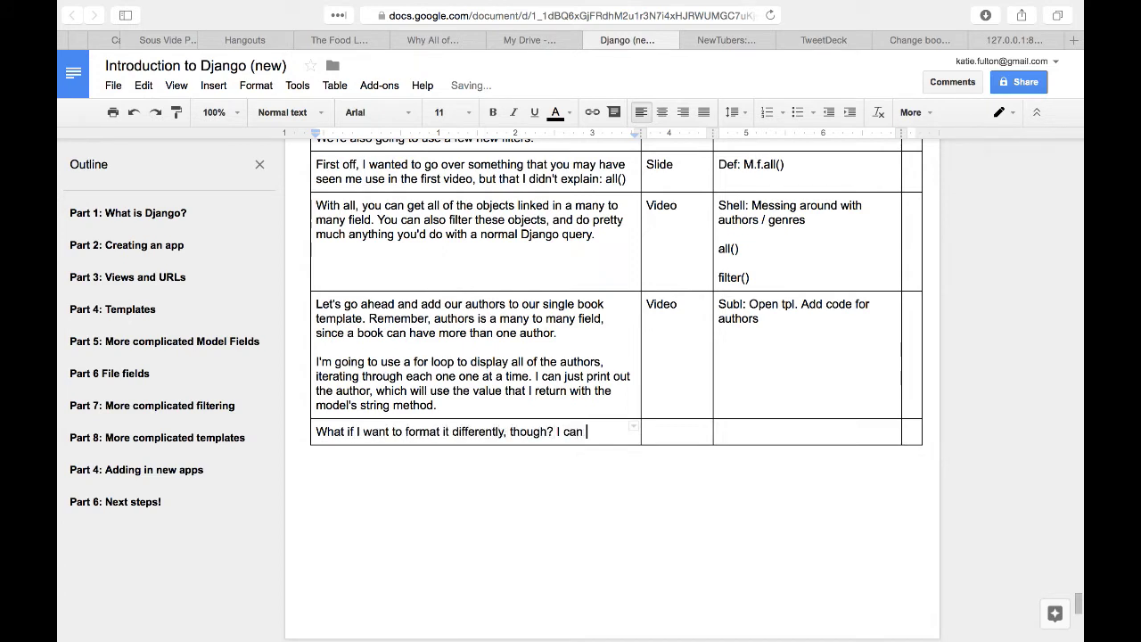
- Replace the fifth row's trailing "I can" with "Just like any other object in the database, I can display the attributes for that object."
{"action": "key", "text": "BackSpace"}
{"action": "key", "text": "BackSpace"}
{"action": "key", "text": "BackSpace"}
{"action": "key", "text": "BackSpace"}
{"action": "key", "text": "BackSpace"}
{"action": "key", "text": "BackSpace"}
{"action": "type", "text": "Just like ano"}
{"action": "type", "text": " other obje"}
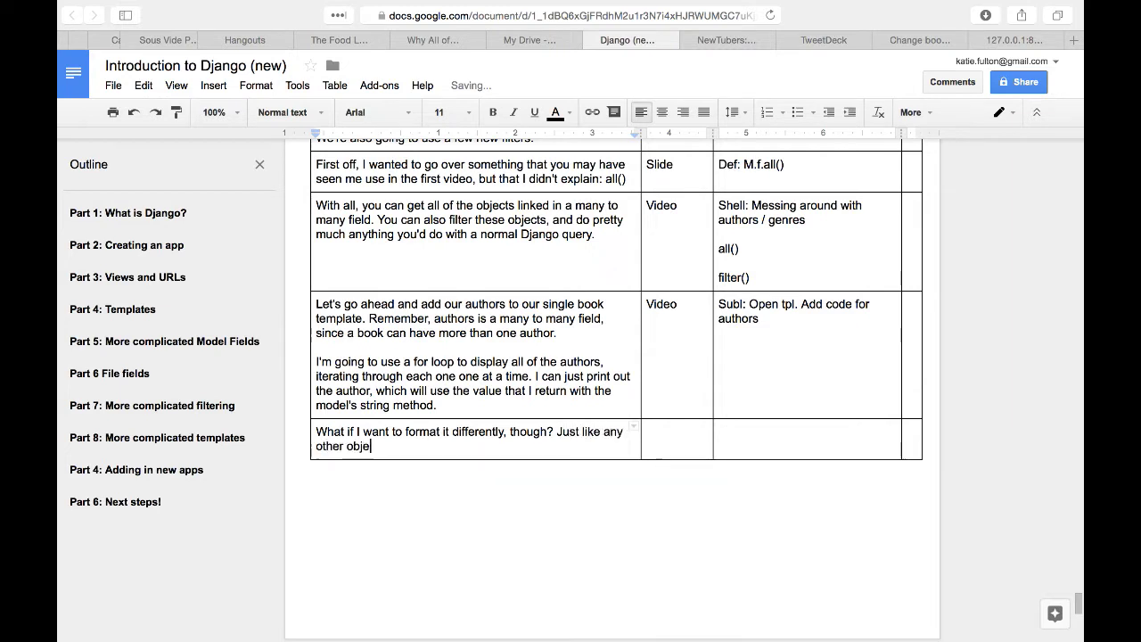
{"action": "type", "text": "ct in the dabaase, I can "}
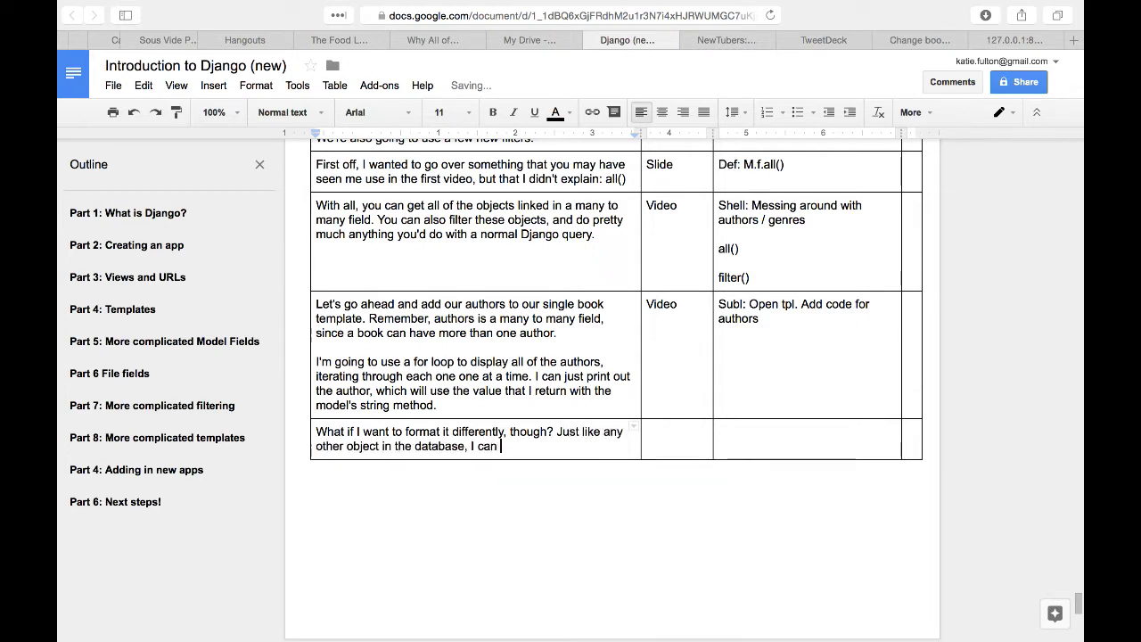
{"action": "type", "text": "display the"}
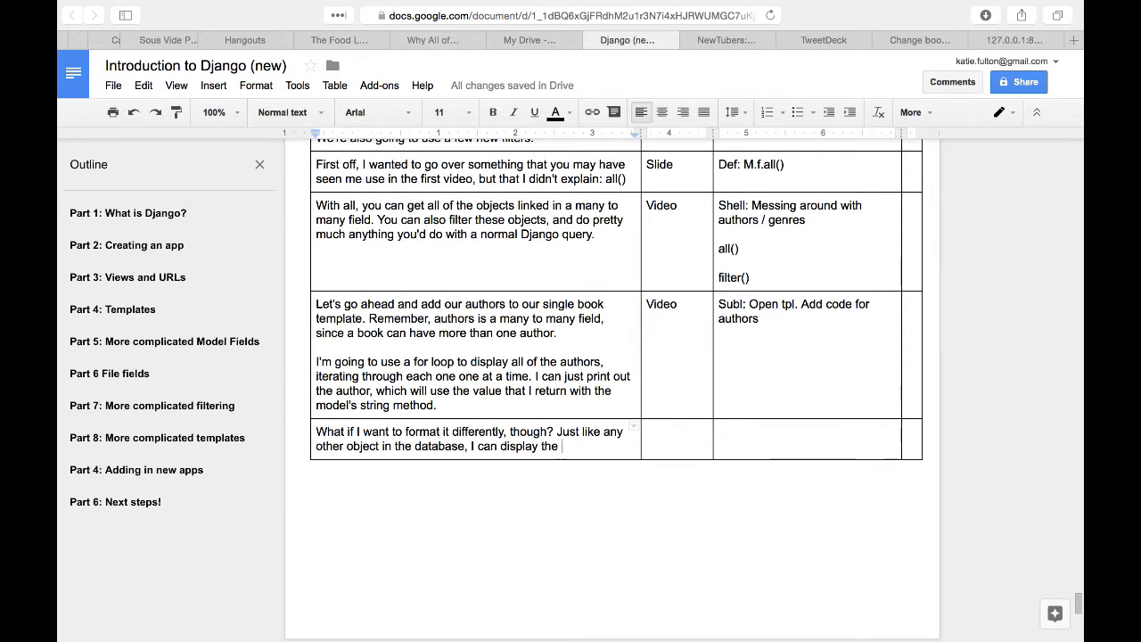
{"action": "type", "text": "attributes for that object."}
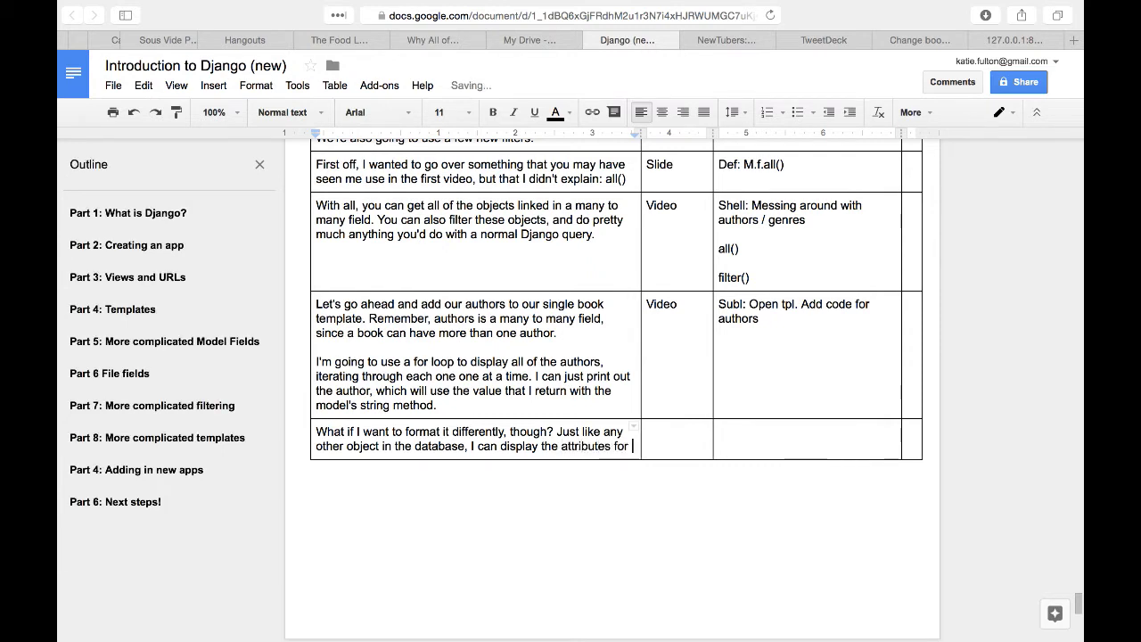
- Fill the fifth row's next two cells with "Video" and "Subl: Change author line to show first and last name in that order."
{"action": "key", "text": "Tab"}
{"action": "type", "text": "Video"}
{"action": "key", "text": "Tab"}
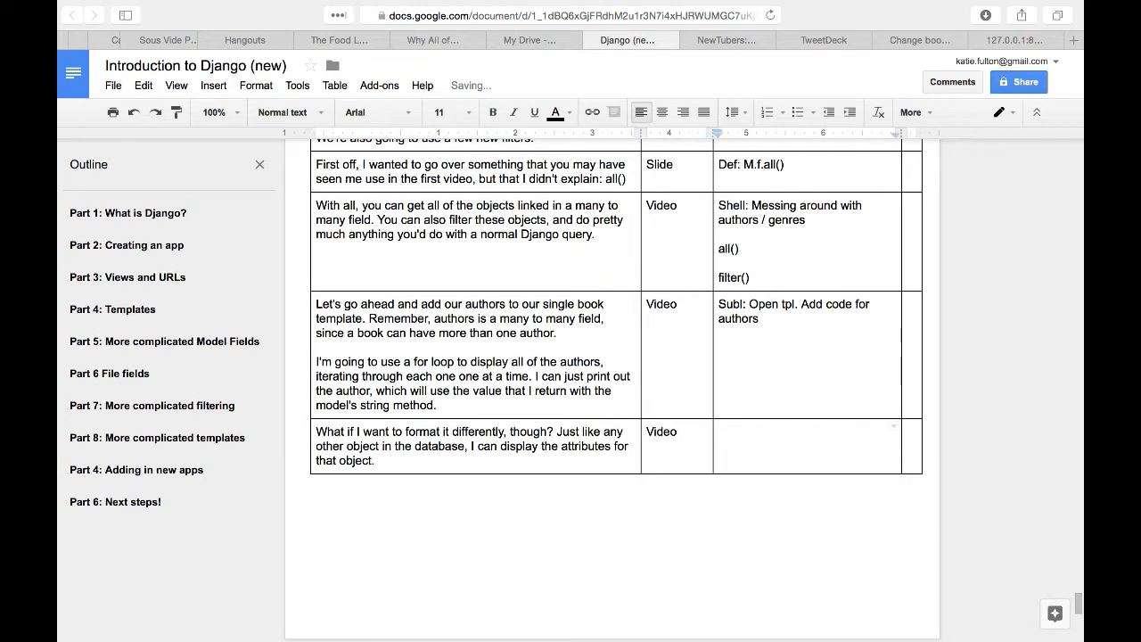
{"action": "type", "text": "Subl:"}
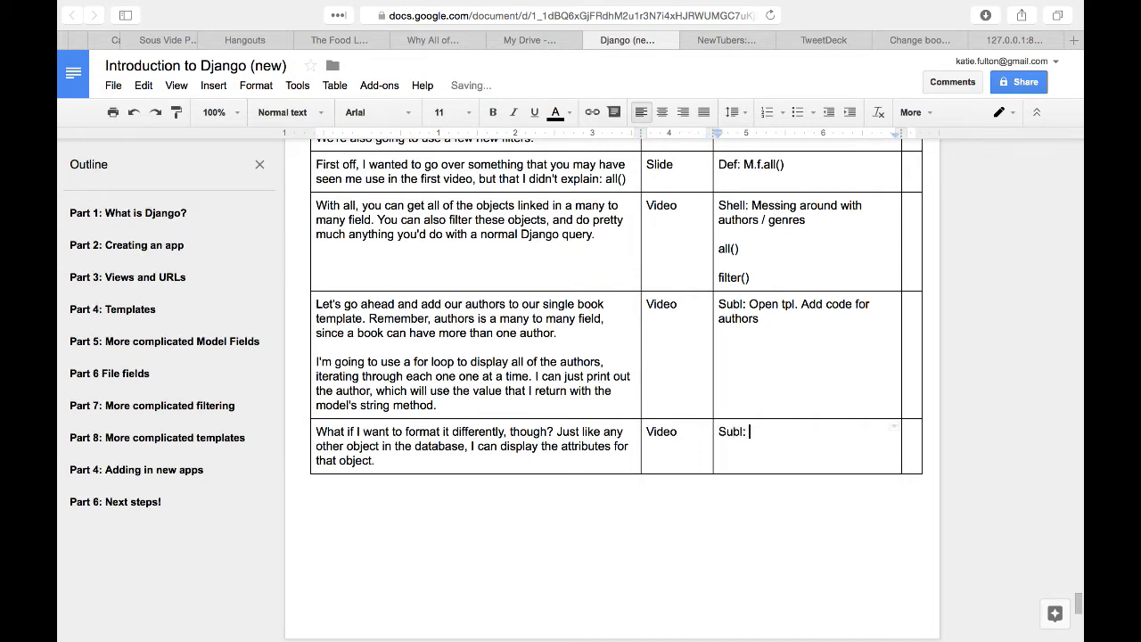
{"action": "type", "text": " Change author line to "}
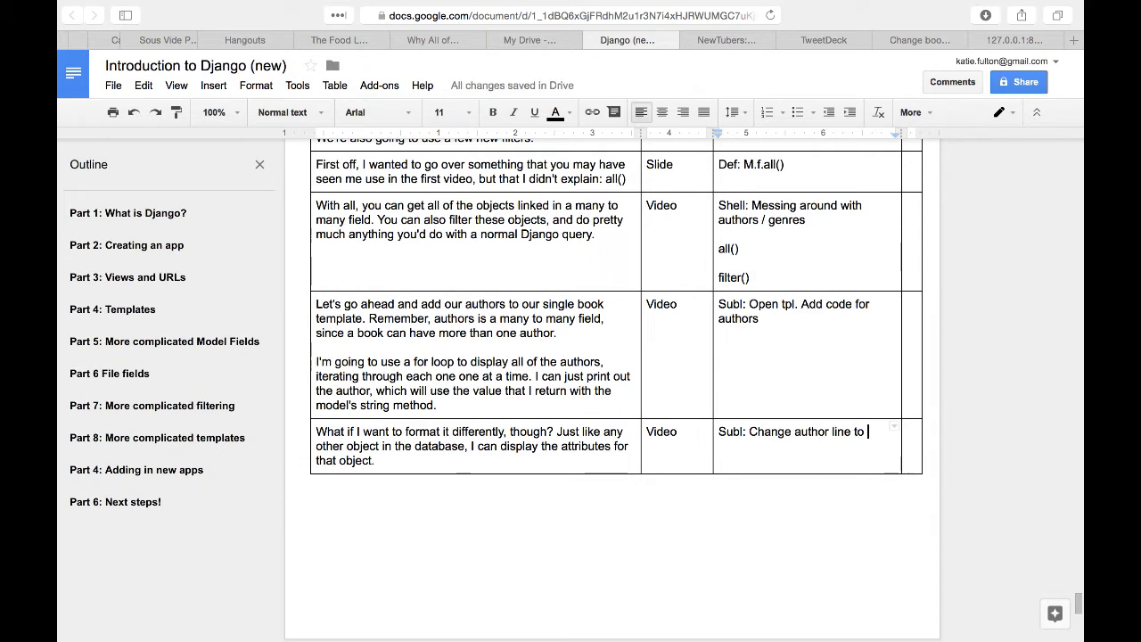
{"action": "type", "text": "reverse first and last name"}
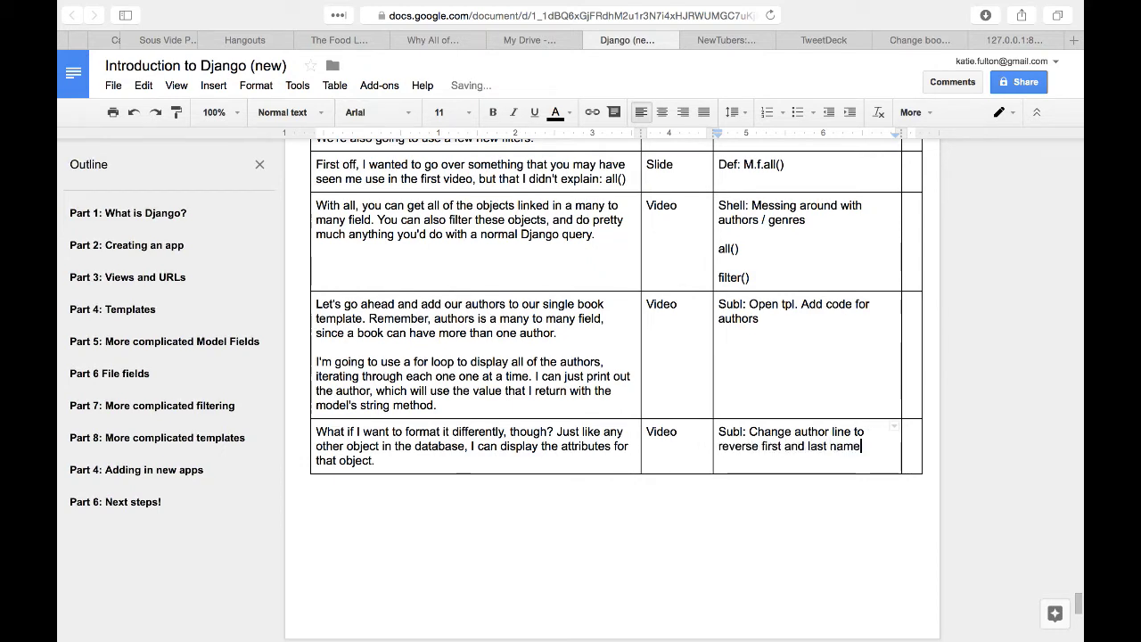
{"action": "key", "text": "shift+Home"}
{"action": "type", "text": "show first and las"}
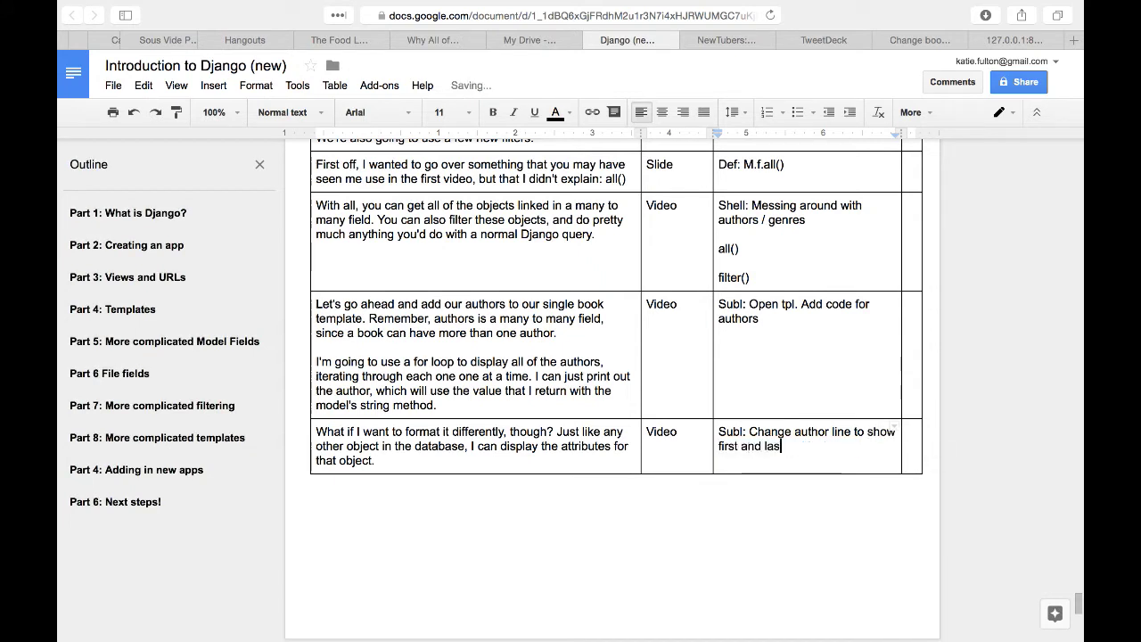
{"action": "type", "text": "t name se"}
{"action": "key", "text": "BackSpace"}
{"action": "key", "text": "BackSpace"}
{"action": "type", "text": "in that order."}
- Add an empty row to the end of the script table and review the Part 8 outline bullets
{"action": "key", "text": "Tab"}
{"action": "key", "text": "Tab"}
{"action": "scroll", "coordinate": [615, 392], "scroll_direction": "up", "scroll_amount": 5}
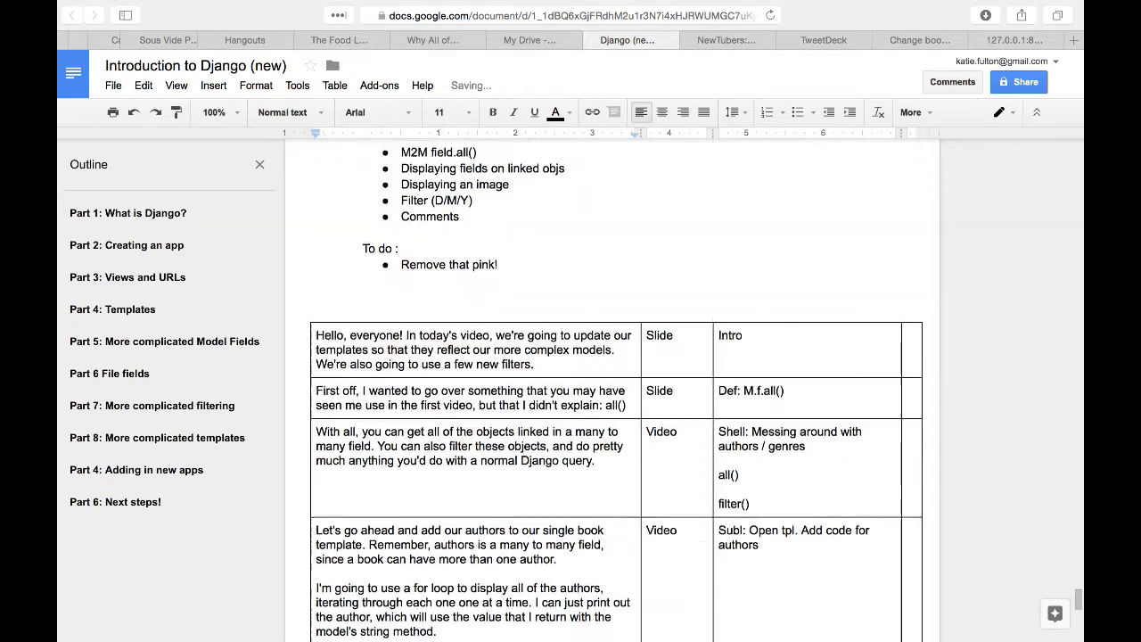
{"action": "scroll", "coordinate": [615, 392], "scroll_direction": "down", "scroll_amount": 5}
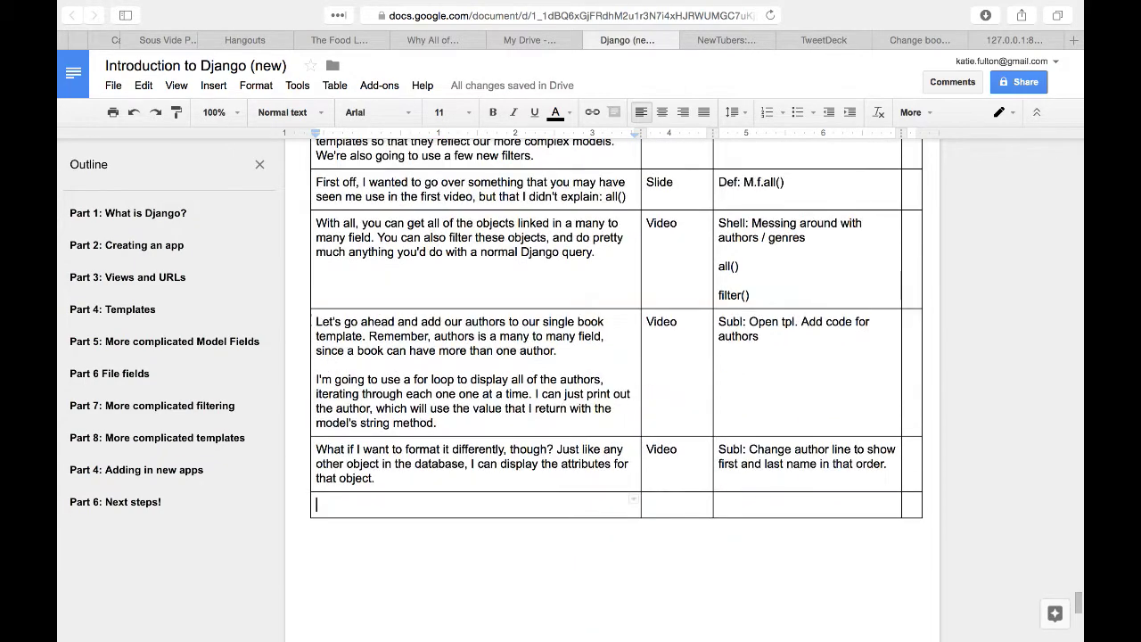
{"action": "scroll", "coordinate": [615, 392], "scroll_direction": "up", "scroll_amount": 5}
{"action": "scroll", "coordinate": [615, 392], "scroll_direction": "down", "scroll_amount": 5}
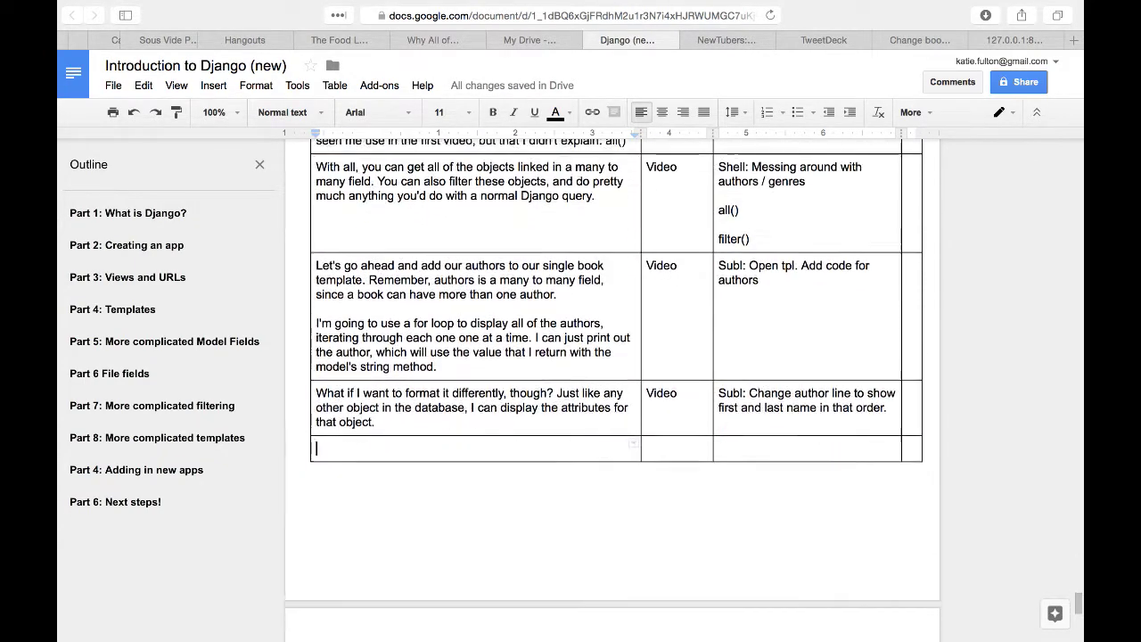
{"action": "type", "text": "No"}
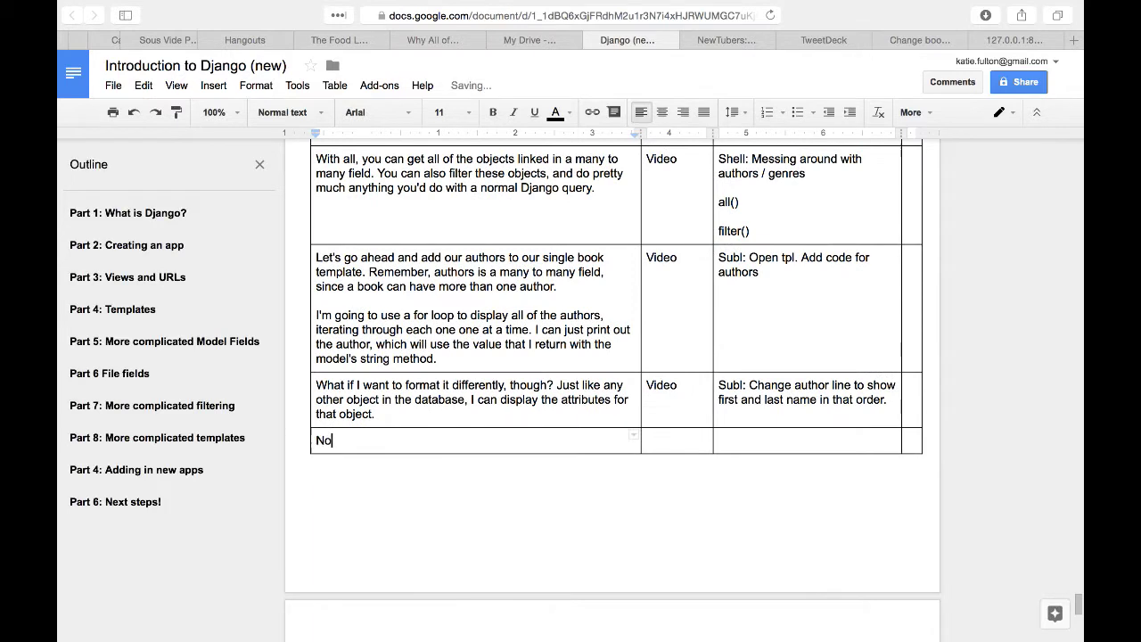
{"action": "type", "text": "w, let's"}
{"action": "key", "text": "shift+Home"}
{"action": "type", "text": "Since we're on our book"}
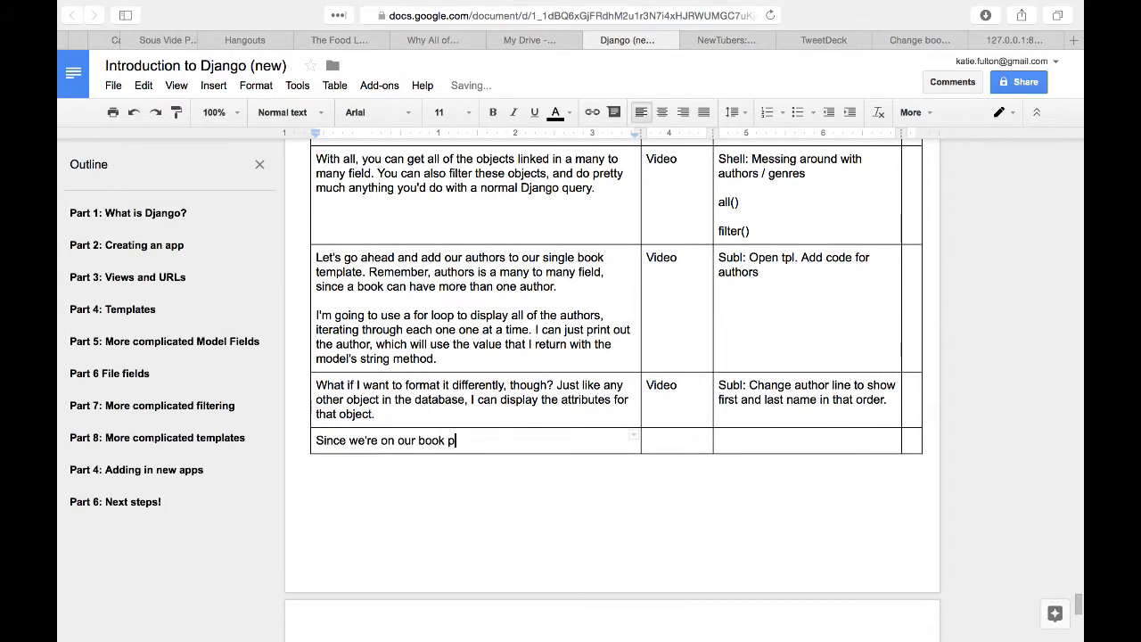
{"action": "key", "text": "BackSpace"}
{"action": "key", "text": "BackSpace"}
{"action": "key", "text": "BackSpace"}
{"action": "key", "text": "BackSpace"}
{"action": "key", "text": "BackSpace"}
{"action": "key", "text": "BackSpace"}
{"action": "type", "text": "in our bo"}
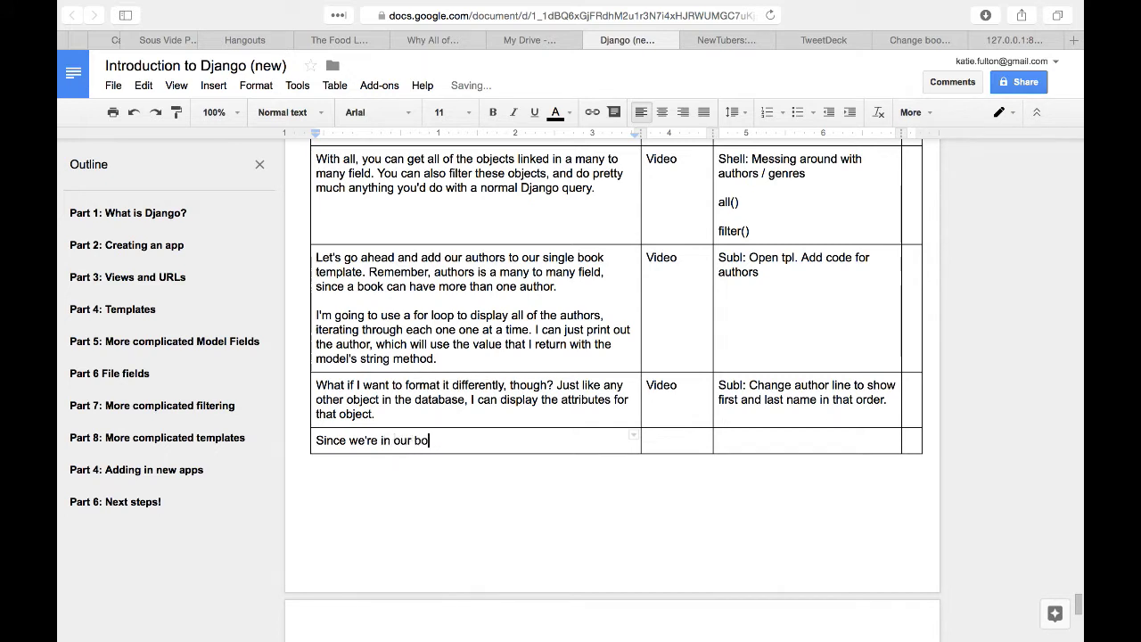
{"action": "type", "text": "ok"}
{"action": "key", "text": "ctrl+z"}
{"action": "key", "text": "ctrl+z"}
{"action": "key", "text": "ctrl+z"}
{"action": "key", "text": "ctrl+z"}
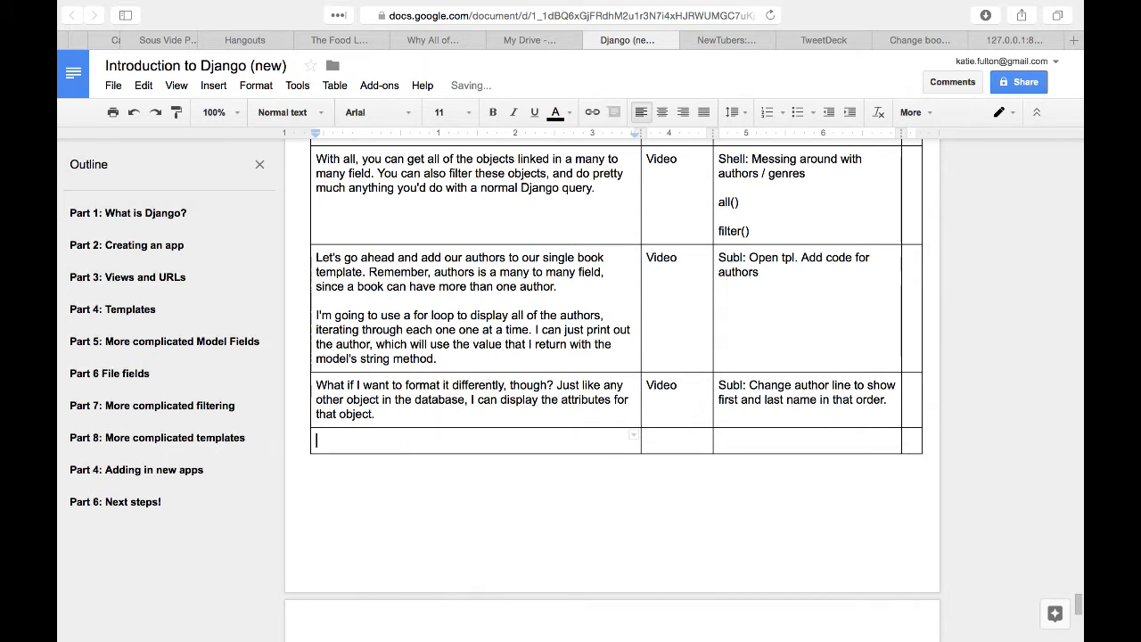
- Move the "I'm going to use a for loop" paragraph into a new row below and fill that row's second cell with "Video"
{"action": "left_click", "coordinate": [779, 277]}
{"action": "left_click_drag", "start_coordinate": [563, 361], "coordinate": [315, 316]}
{"action": "key", "text": "ctrl+x"}
{"action": "right_click", "coordinate": [346, 312]}
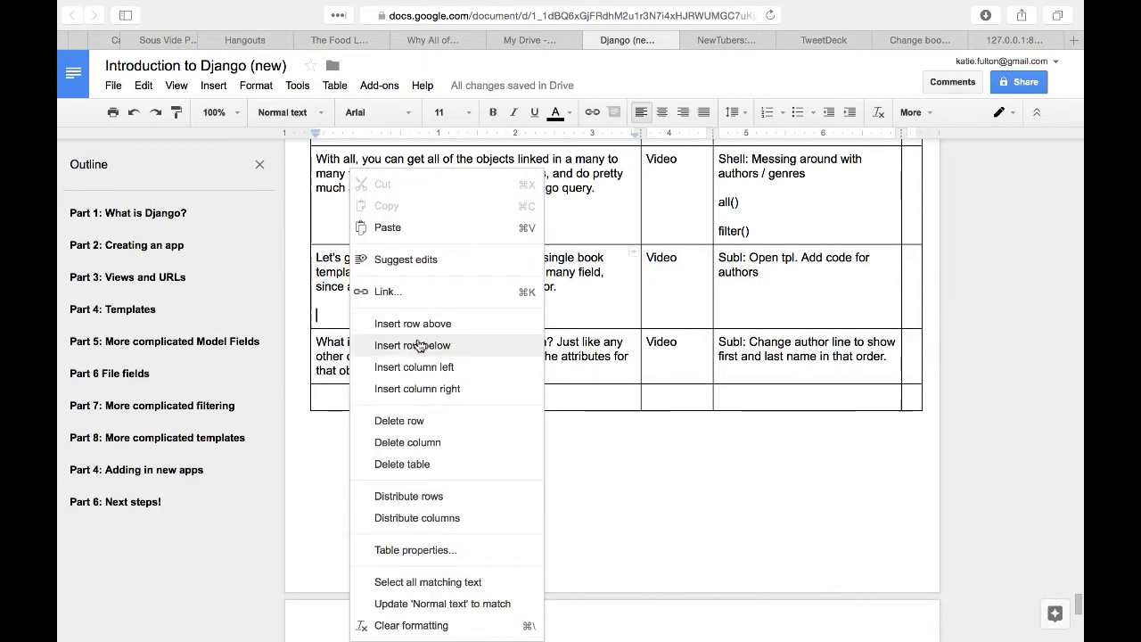
{"action": "left_click", "coordinate": [405, 342]}
{"action": "key", "text": "ctrl+v"}
{"action": "key", "text": "BackSpace"}
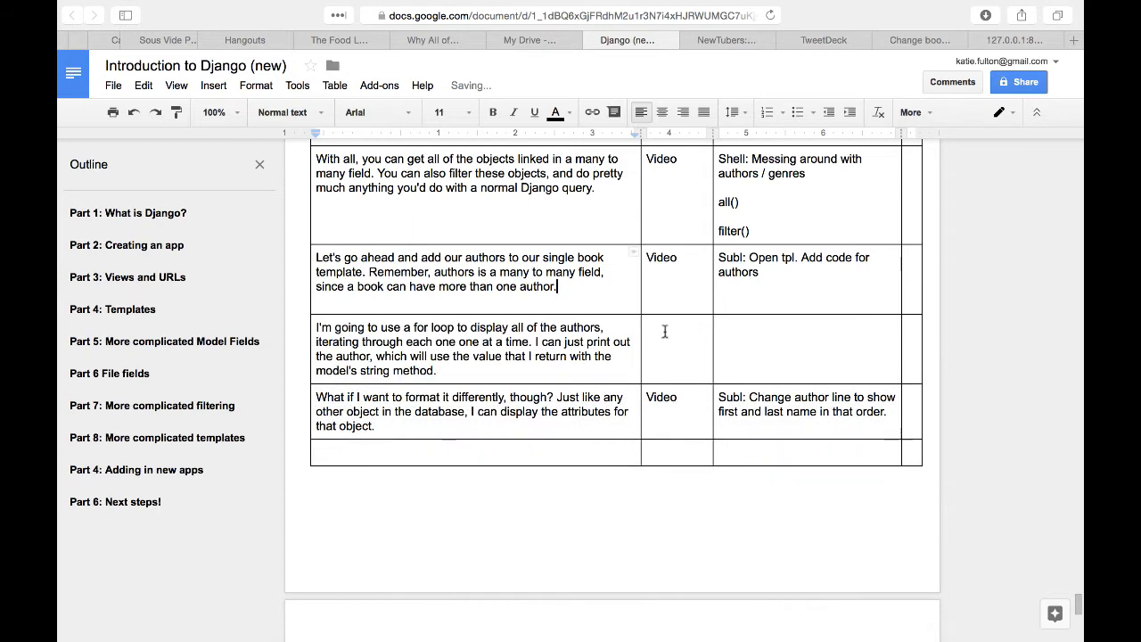
{"action": "left_click", "coordinate": [684, 335]}
{"action": "type", "text": "Video"}
- Move the text "I'm going to use a for loop … one at a time" back into the row above as a separate paragraph
{"action": "left_click_drag", "start_coordinate": [530, 341], "coordinate": [316, 328]}
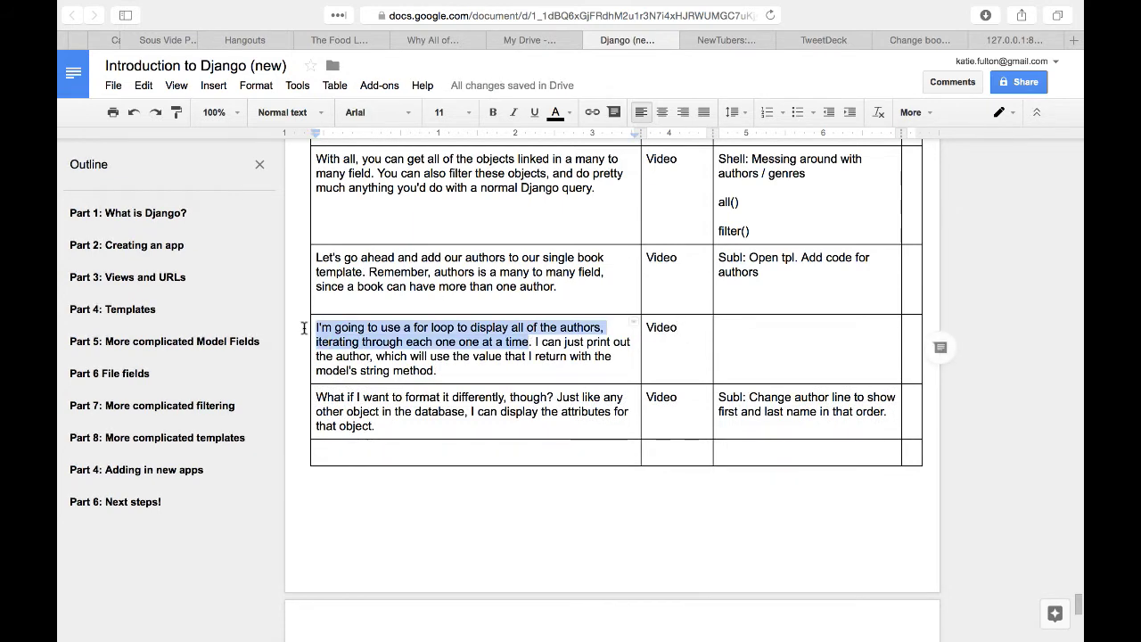
{"action": "key", "text": "ctrl+x"}
{"action": "key", "text": "Left"}
{"action": "key", "text": "Return"}
{"action": "key", "text": "ctrl+v"}
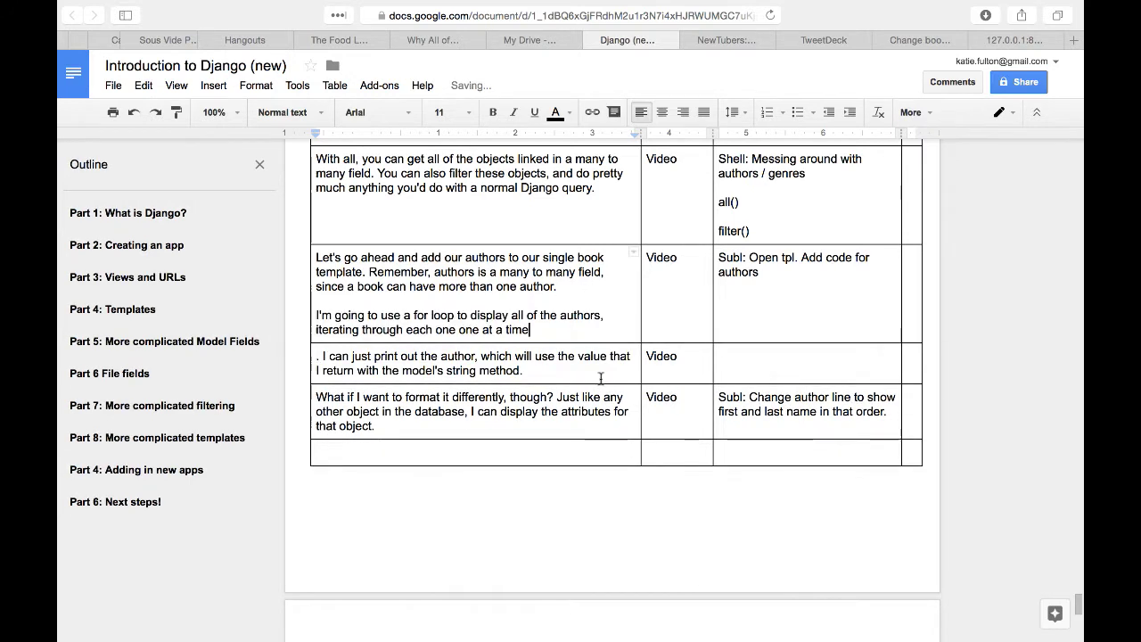
- Fill the third cell of the "I can just print out the author" row with "Browser: Reload page to show authors"
{"action": "left_click", "coordinate": [773, 357]}
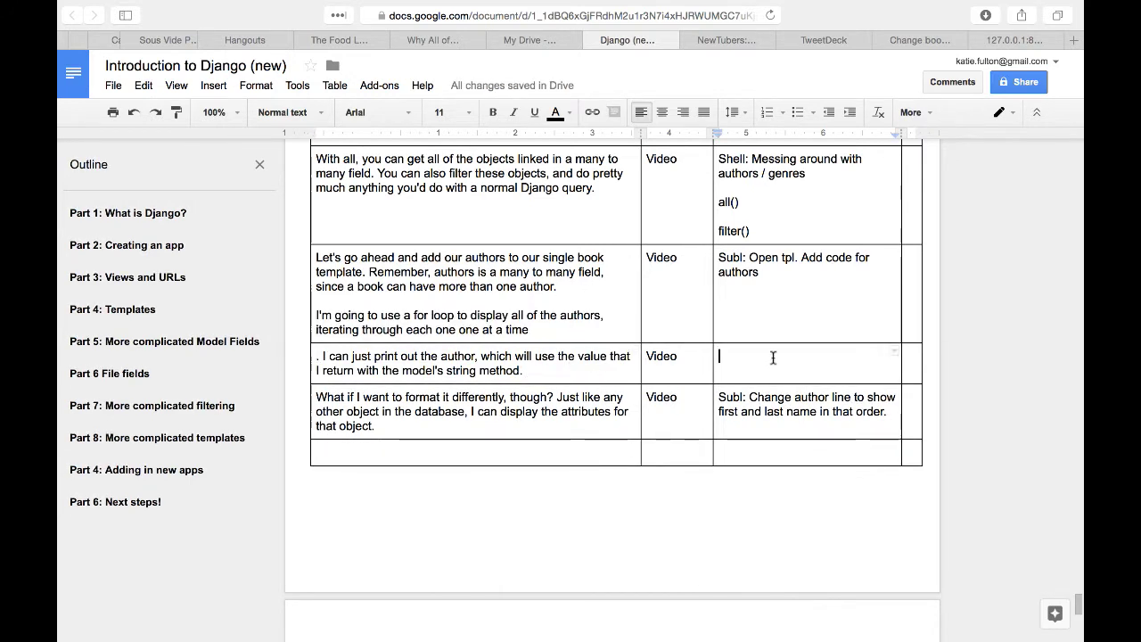
{"action": "type", "text": "Subl"}
{"action": "key", "text": "BackSpace"}
{"action": "key", "text": "BackSpace"}
{"action": "key", "text": "BackSpace"}
{"action": "key", "text": "BackSpace"}
{"action": "type", "text": "Browser: "}
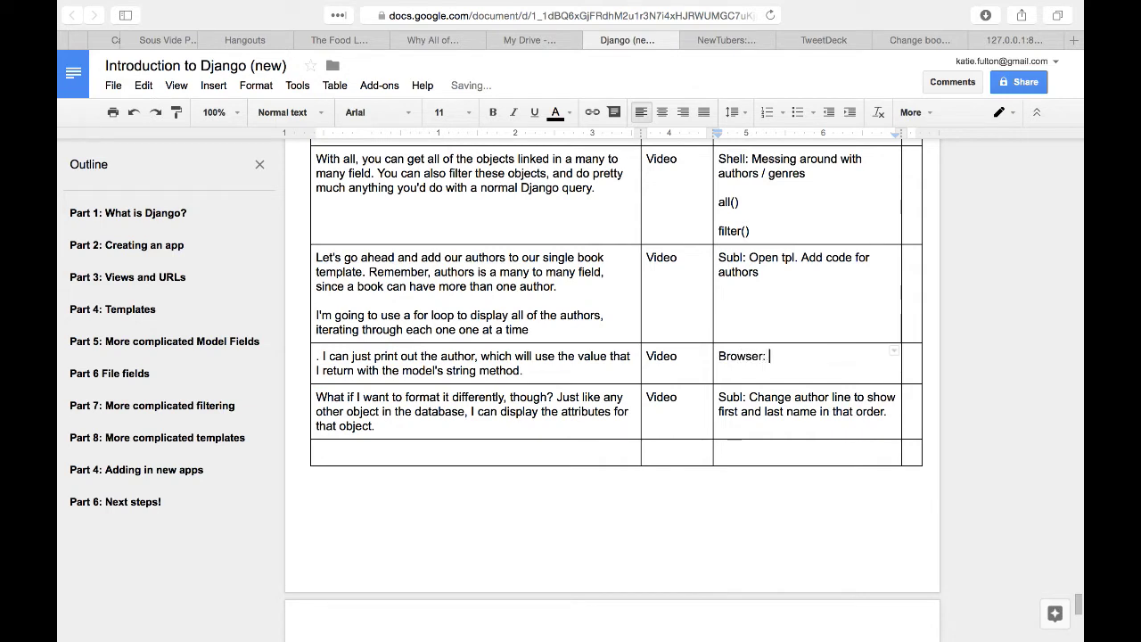
{"action": "type", "text": "Reload page to show authors"}
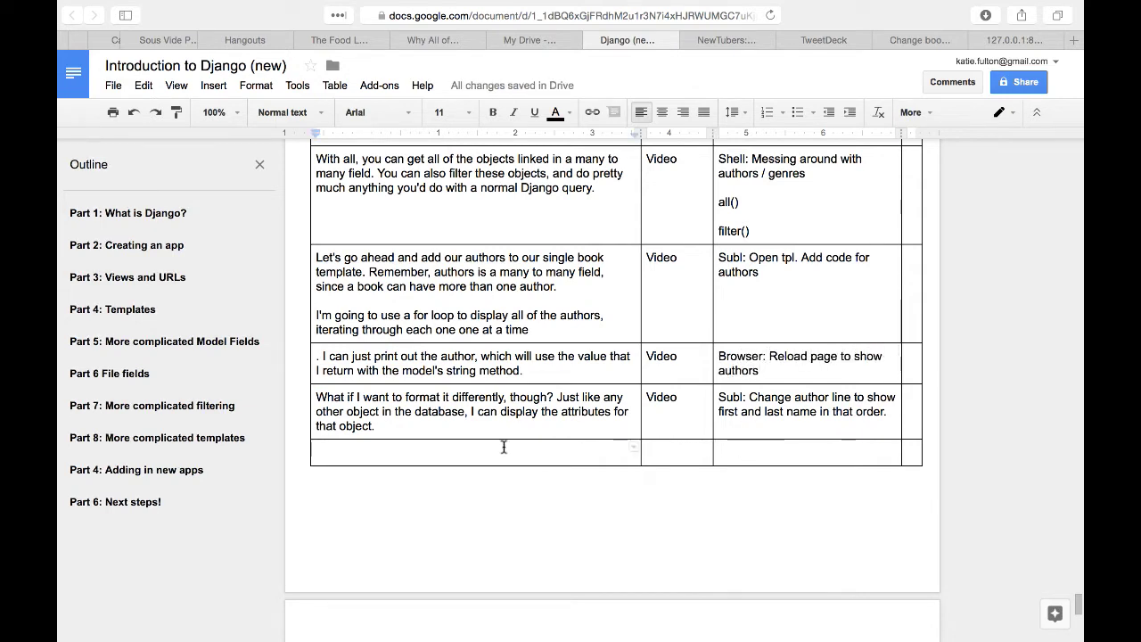
- Begin the narration in the table's empty last row with "Now,"
{"action": "left_click", "coordinate": [502, 447]}
{"action": "type", "text": "He"}
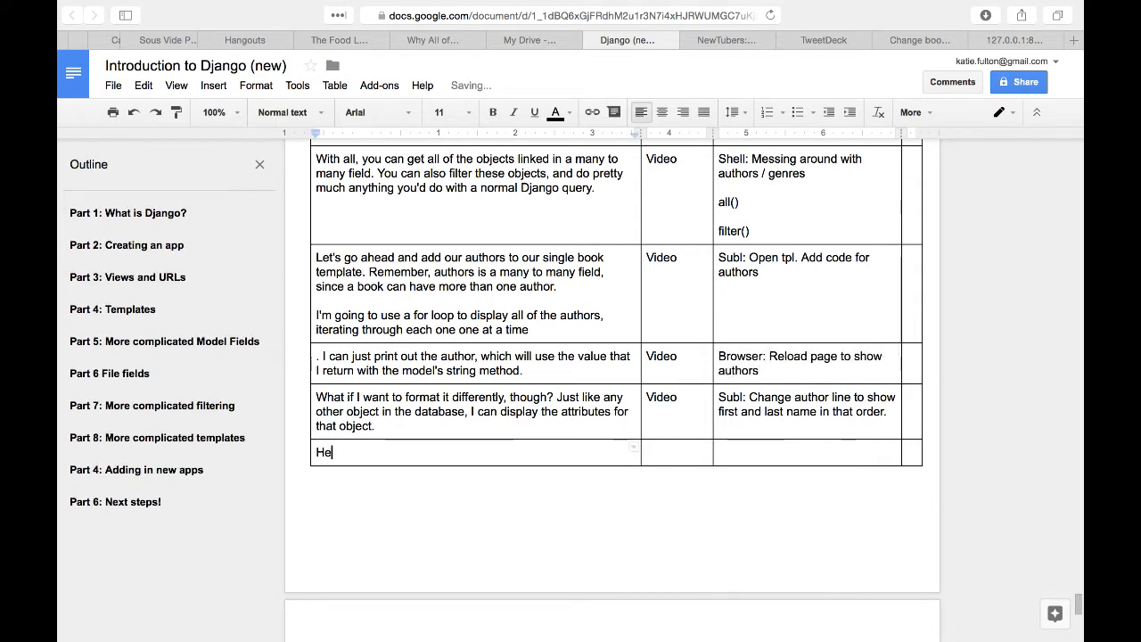
{"action": "type", "text": "r"}
{"action": "key", "text": "BackSpace"}
{"action": "key", "text": "BackSpace"}
{"action": "key", "text": "BackSpace"}
{"action": "type", "text": "Now,"}
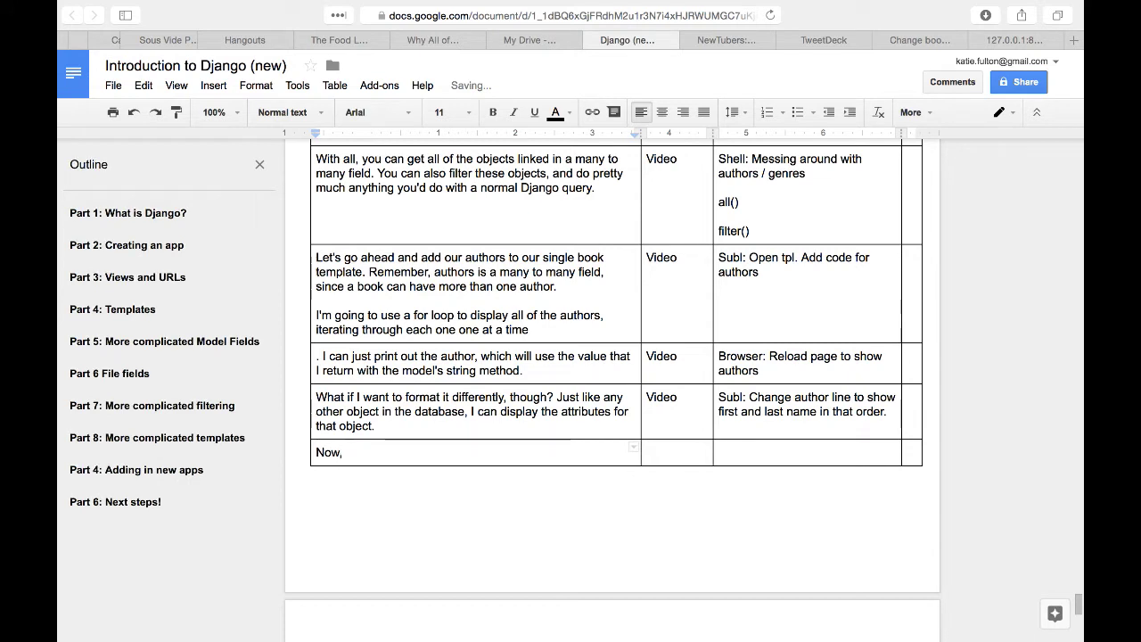
- Add the paragraph "Here, I'm displaying the author names in a different format." to the narration in the "What if I want to format it differently" row
{"action": "left_click", "coordinate": [463, 429]}
{"action": "key", "text": "Return"}
{"action": "key", "text": "Return"}
{"action": "type", "text": "Here, I'm dis"}
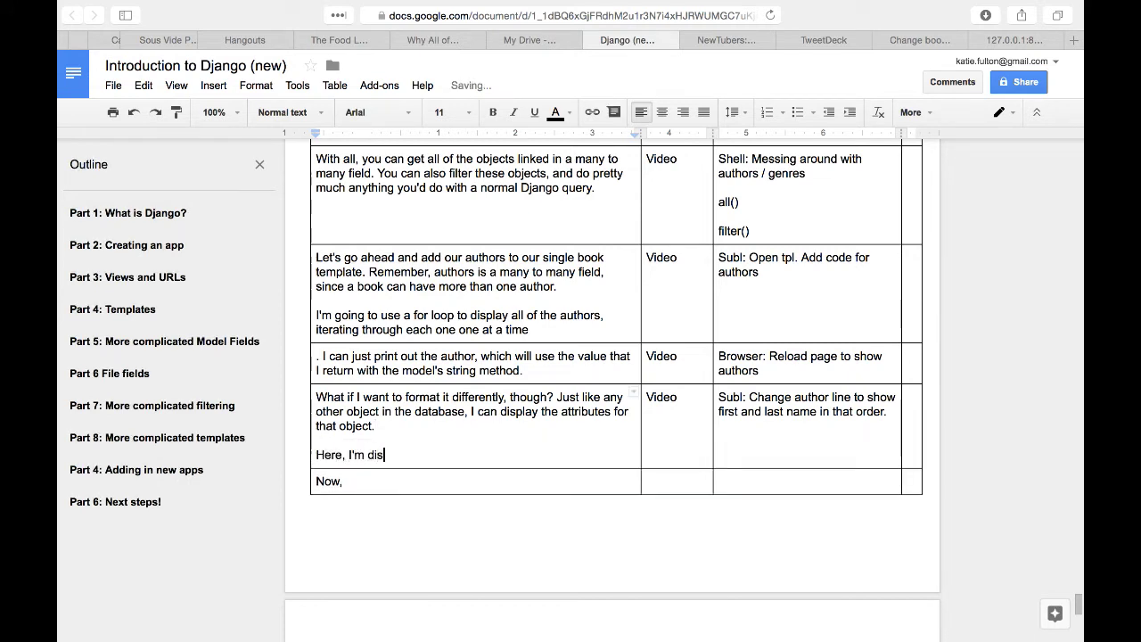
{"action": "type", "text": "playing the author names "}
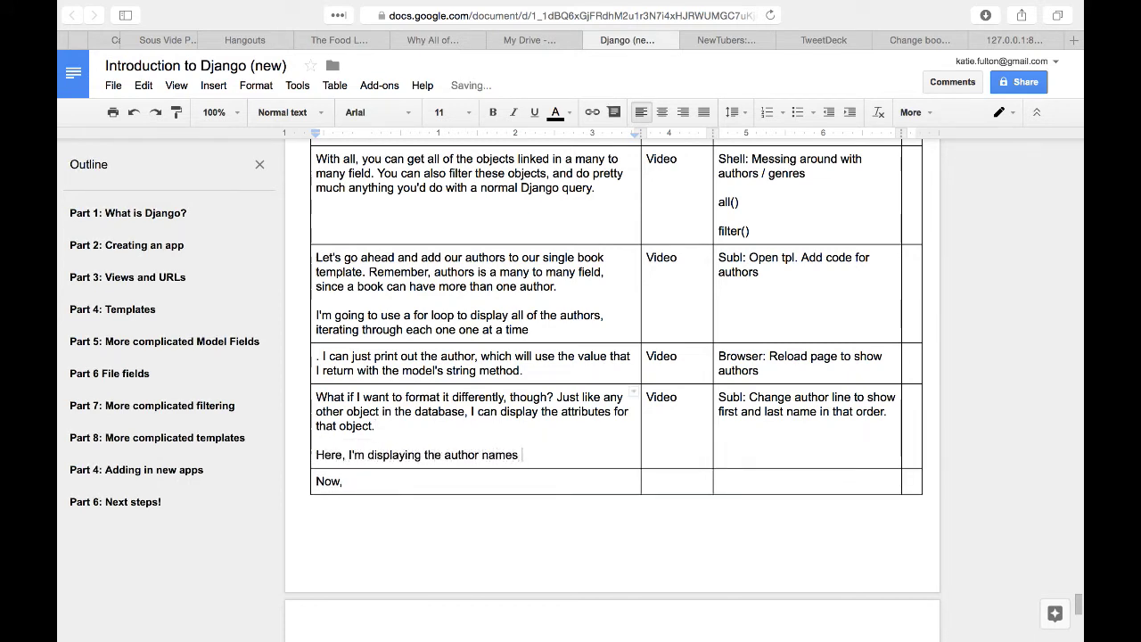
{"action": "type", "text": "in a different format"}
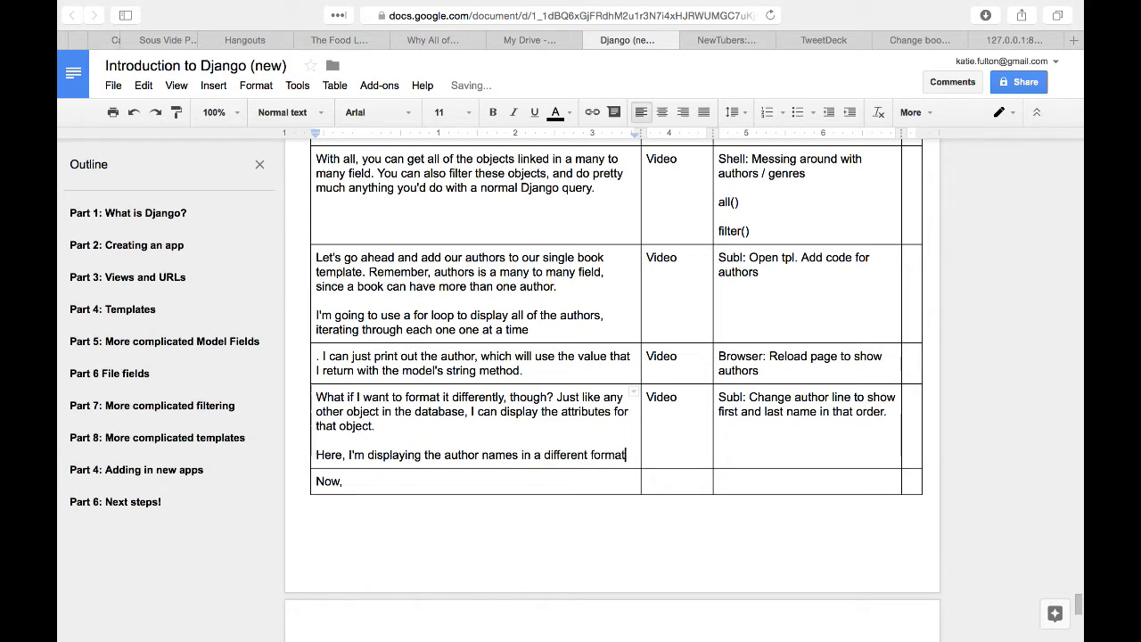
{"action": "type", "text": "."}
- Continue the last row's narration after "Now," with "when I load up the page, they're in that order."
{"action": "left_click", "coordinate": [407, 480]}
{"action": "type", "text": "when I load up the"}
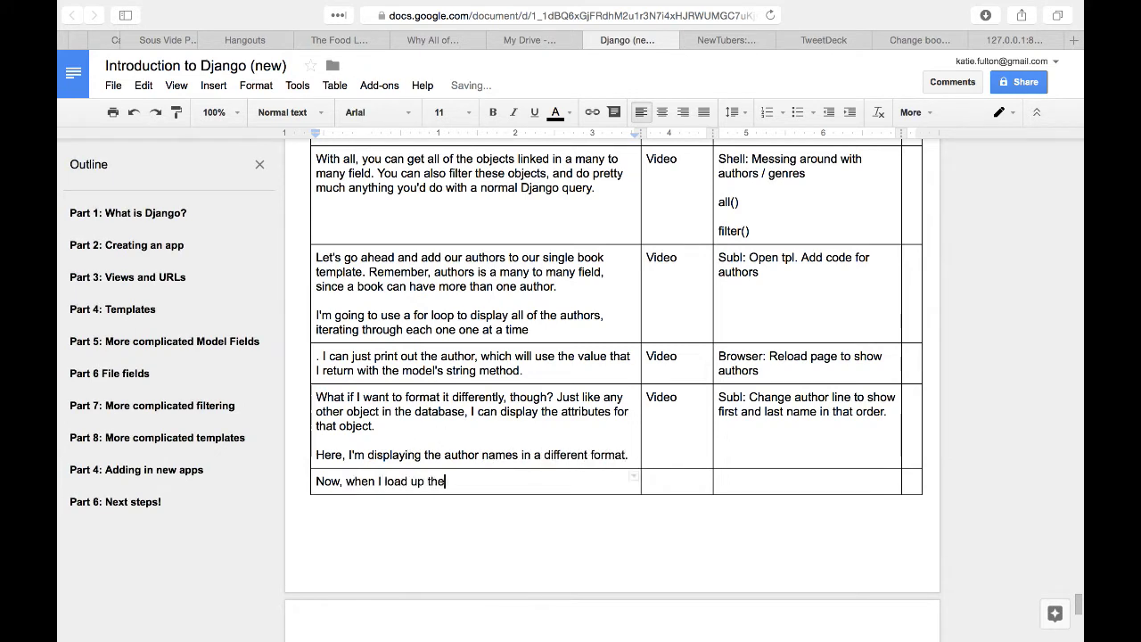
{"action": "type", "text": " page, they're in that order."}
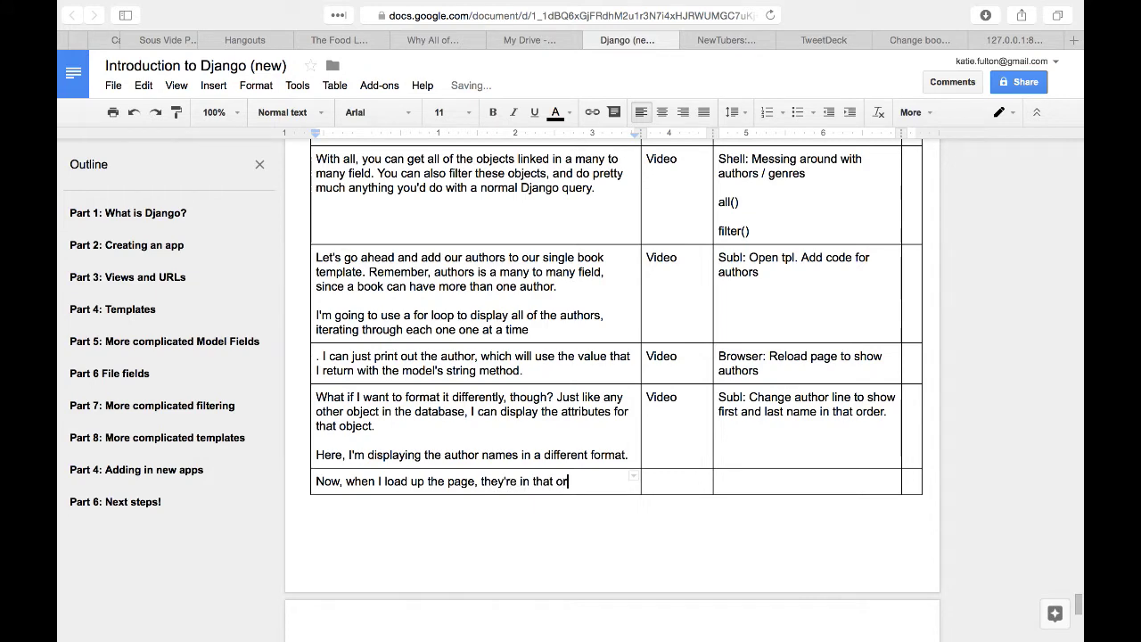
- Fill the last row's next two cells with "Video" and "Browser: Reload page to show authors", and add an empty row below
{"action": "key", "text": "Tab"}
{"action": "type", "text": "Video"}
{"action": "key", "text": "Tab"}
{"action": "type", "text": "Browser: Re"}
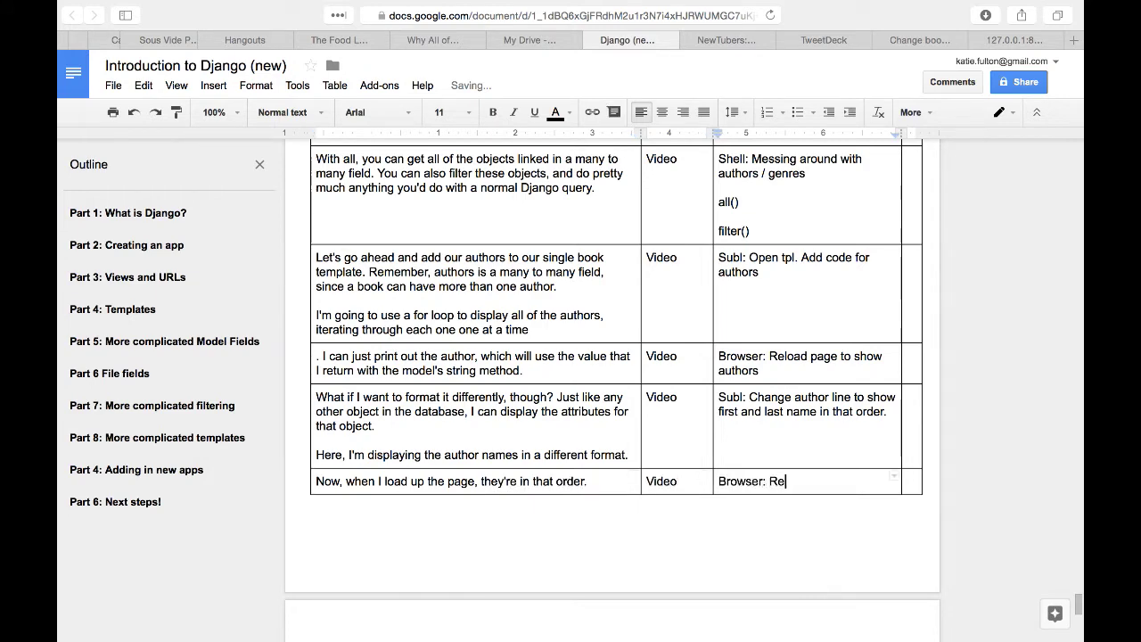
{"action": "type", "text": "load page to show authors"}
{"action": "key", "text": "Tab"}
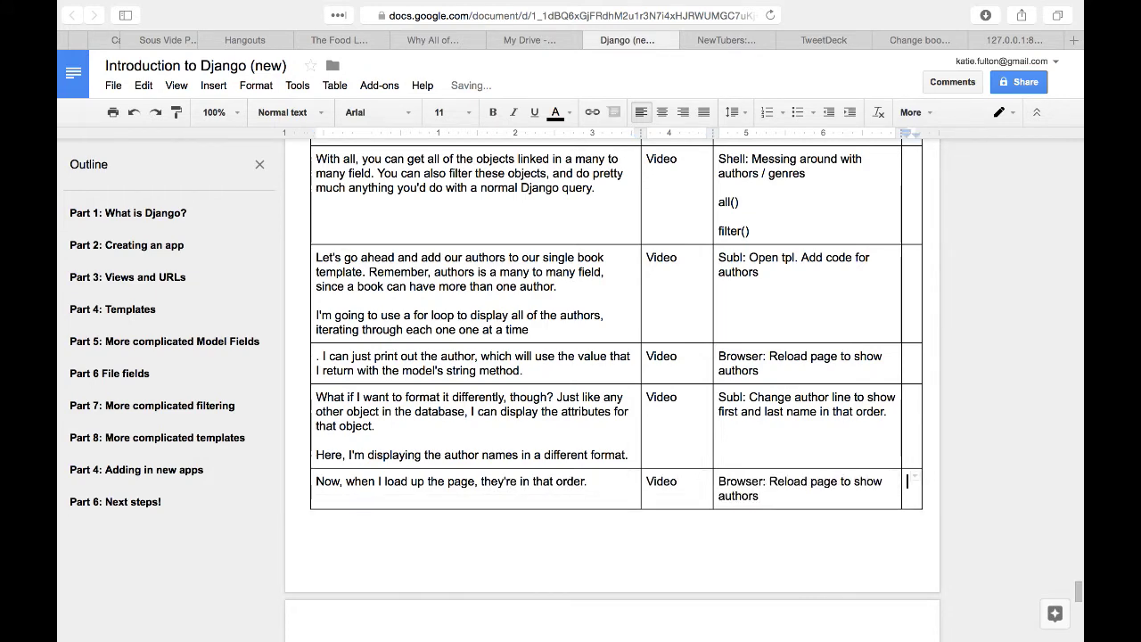
{"action": "key", "text": "Tab"}
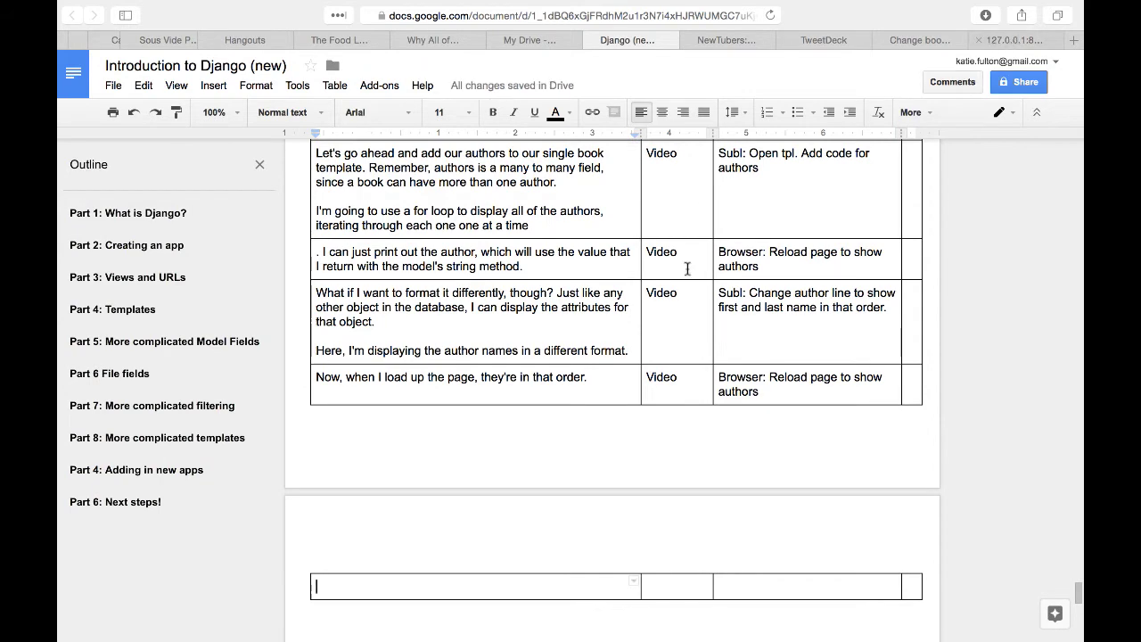
- Italicize the Part 8 outline bullets "M2M field.all()" and "Displaying fields on linked objs"
{"action": "scroll", "coordinate": [576, 295], "scroll_direction": "up", "scroll_amount": 10}
{"action": "left_click_drag", "start_coordinate": [397, 279], "coordinate": [572, 291]}
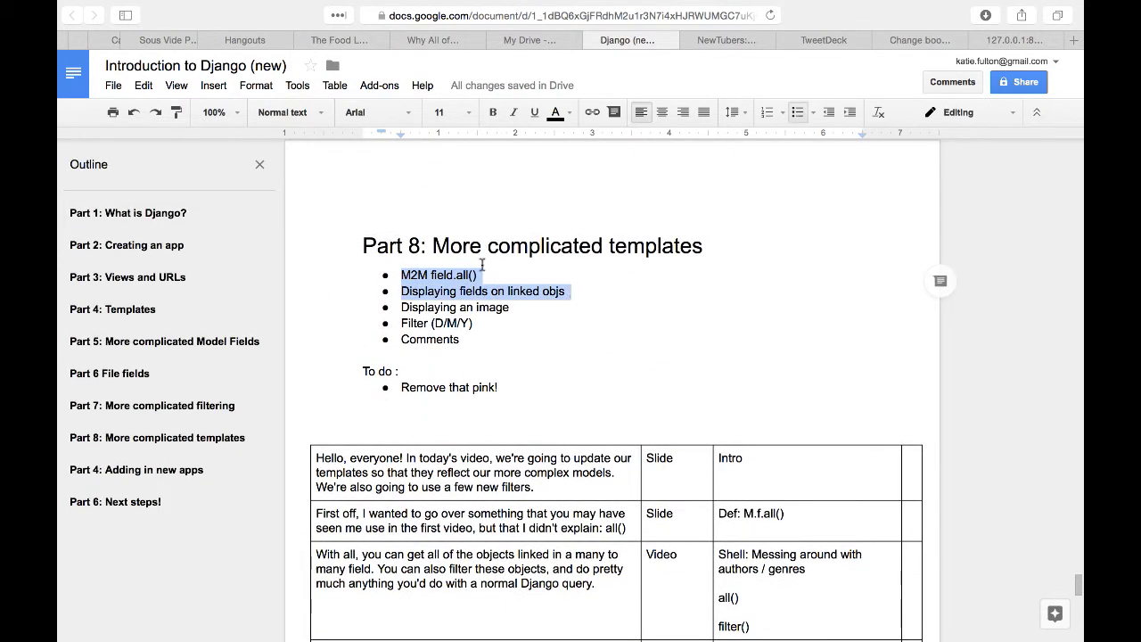
{"action": "key", "text": "ctrl+i"}
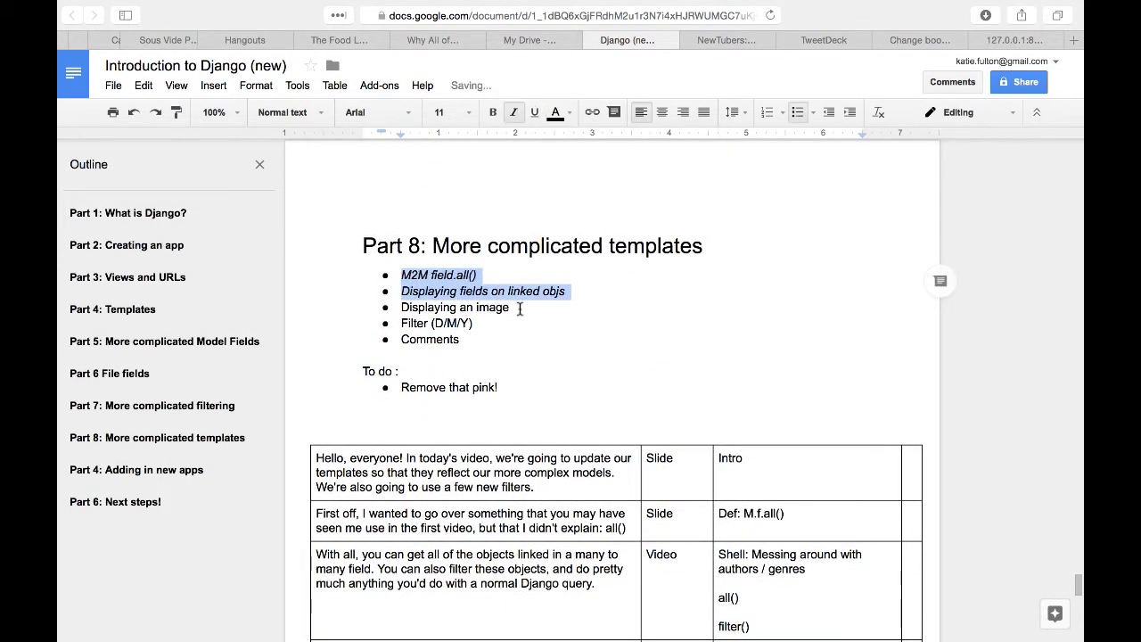
{"action": "left_click", "coordinate": [677, 375]}
- Write the new row's narration: "While we're in our book template, let's go ahead and show the cover image."
{"action": "scroll", "coordinate": [499, 372], "scroll_direction": "down", "scroll_amount": 10}
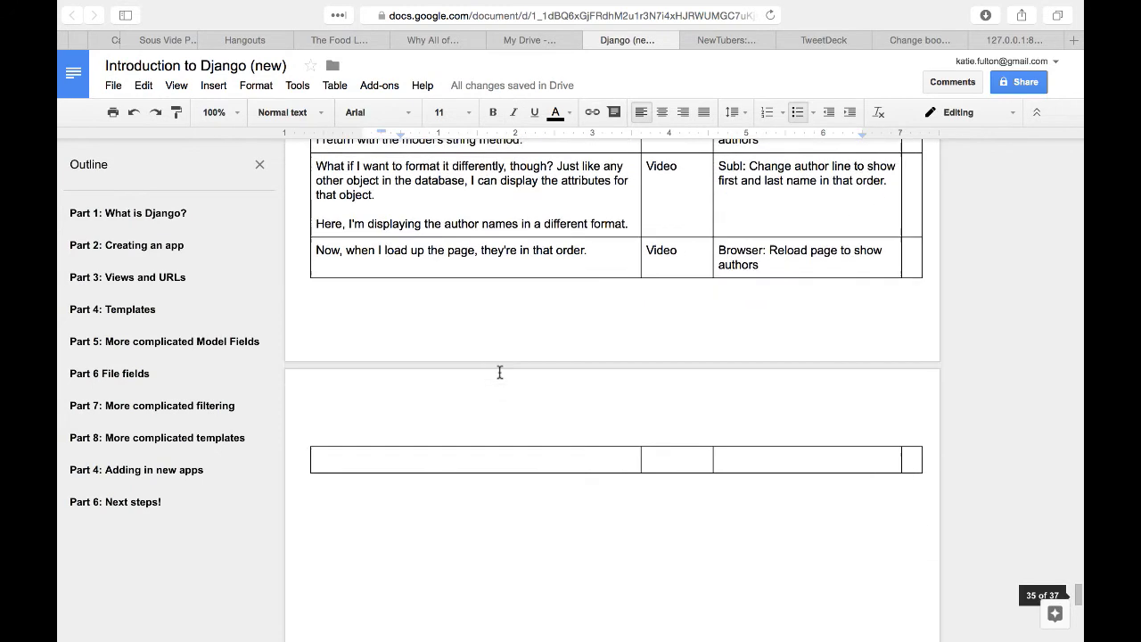
{"action": "left_click", "coordinate": [458, 461]}
{"action": "type", "text": "While we're in our book te"}
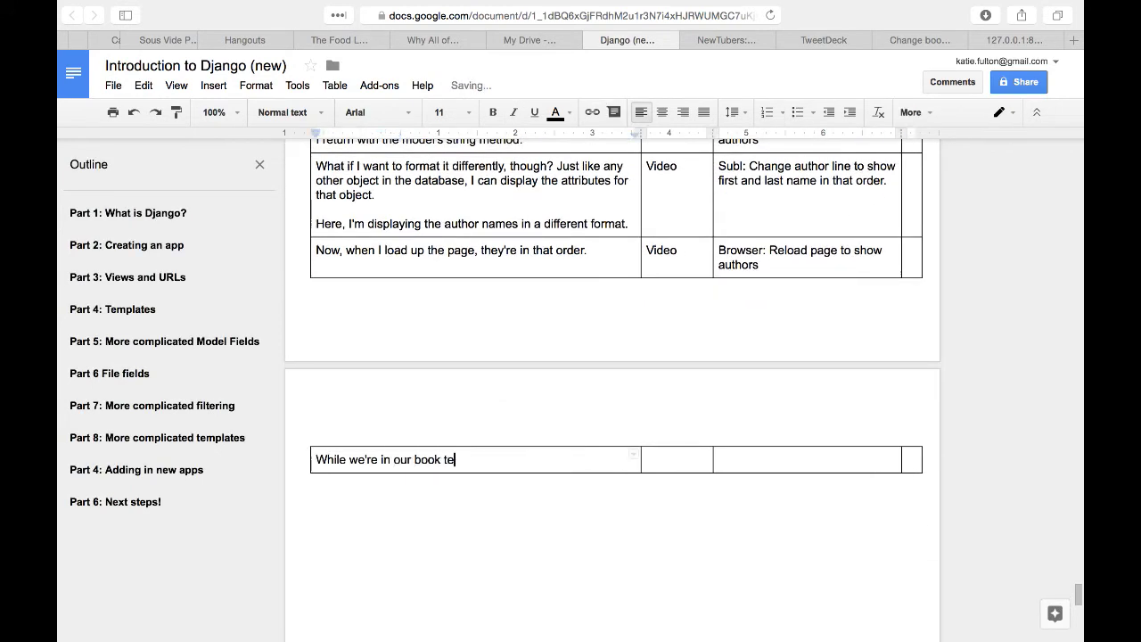
{"action": "type", "text": "mplate, let's go ahead and grab the"}
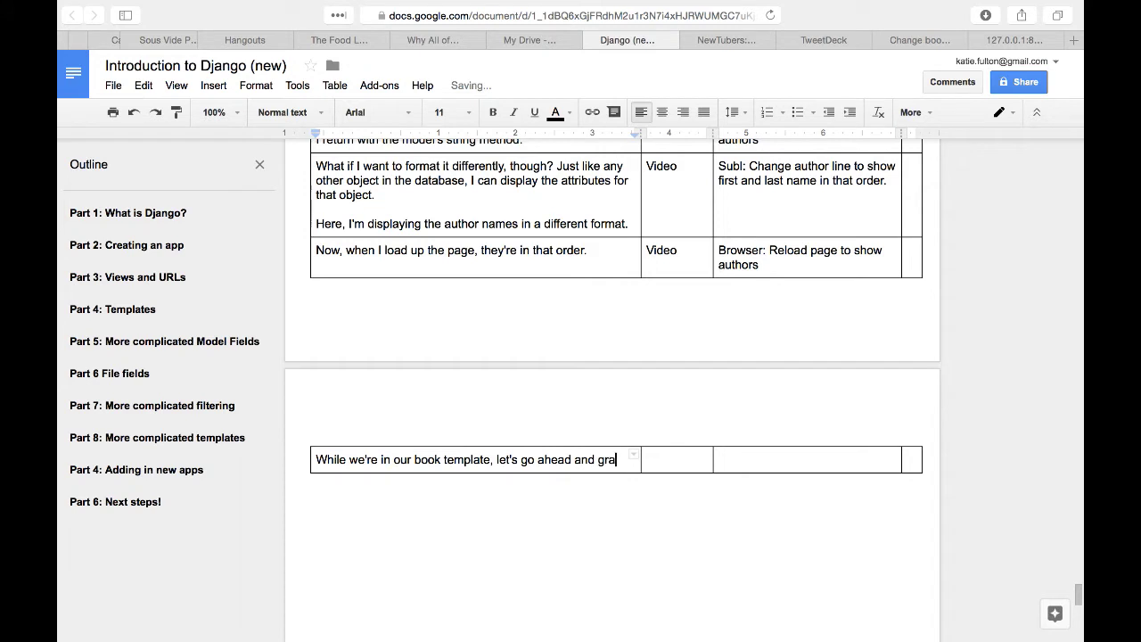
{"action": "key", "text": "BackSpace"}
{"action": "key", "text": "BackSpace"}
{"action": "key", "text": "BackSpace"}
{"action": "key", "text": "BackSpace"}
{"action": "key", "text": "BackSpace"}
{"action": "key", "text": "BackSpace"}
{"action": "key", "text": "BackSpace"}
{"action": "key", "text": "BackSpace"}
{"action": "type", "text": "show the boo"}
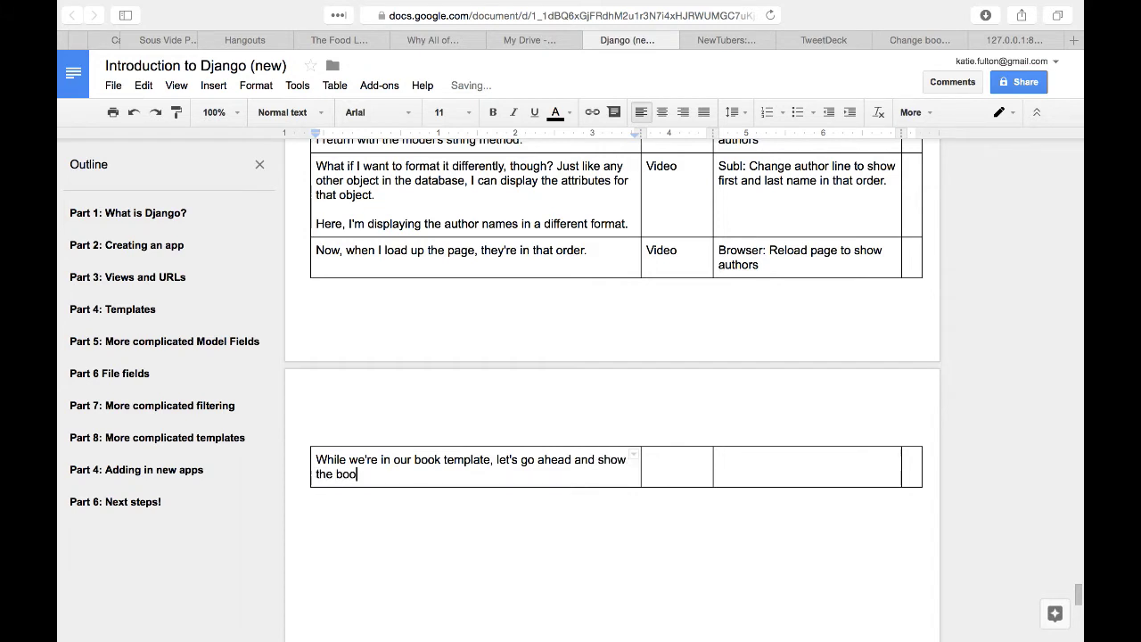
{"action": "type", "text": "k image cover image."}
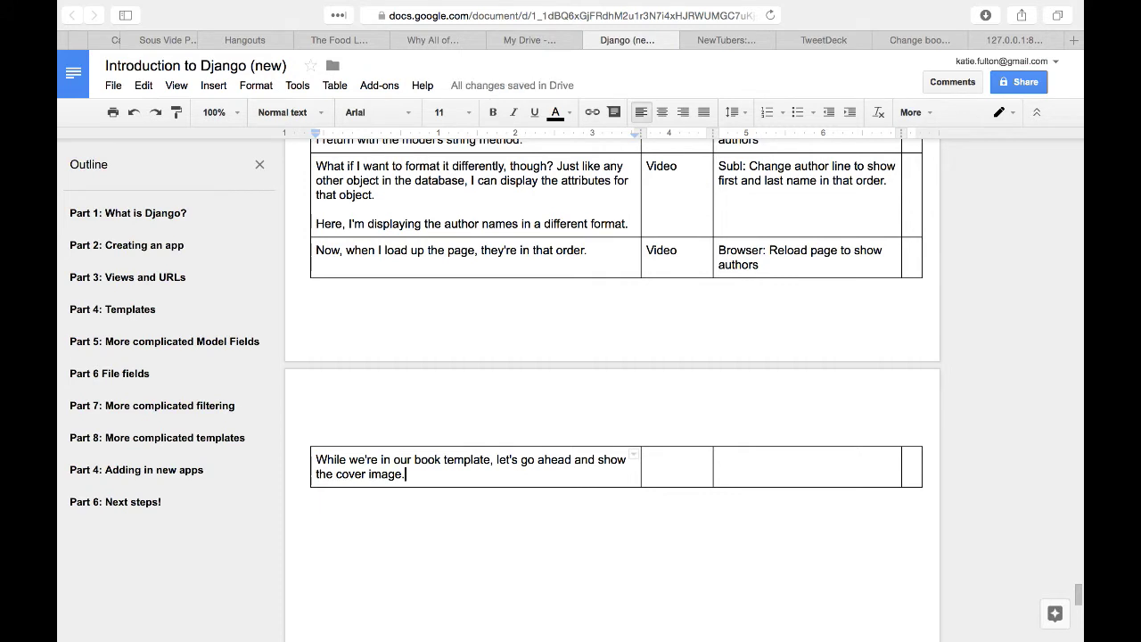
- Set the second cell of the cover image row to "Image"
{"action": "left_click", "coordinate": [647, 460]}
{"action": "type", "text": "S"}
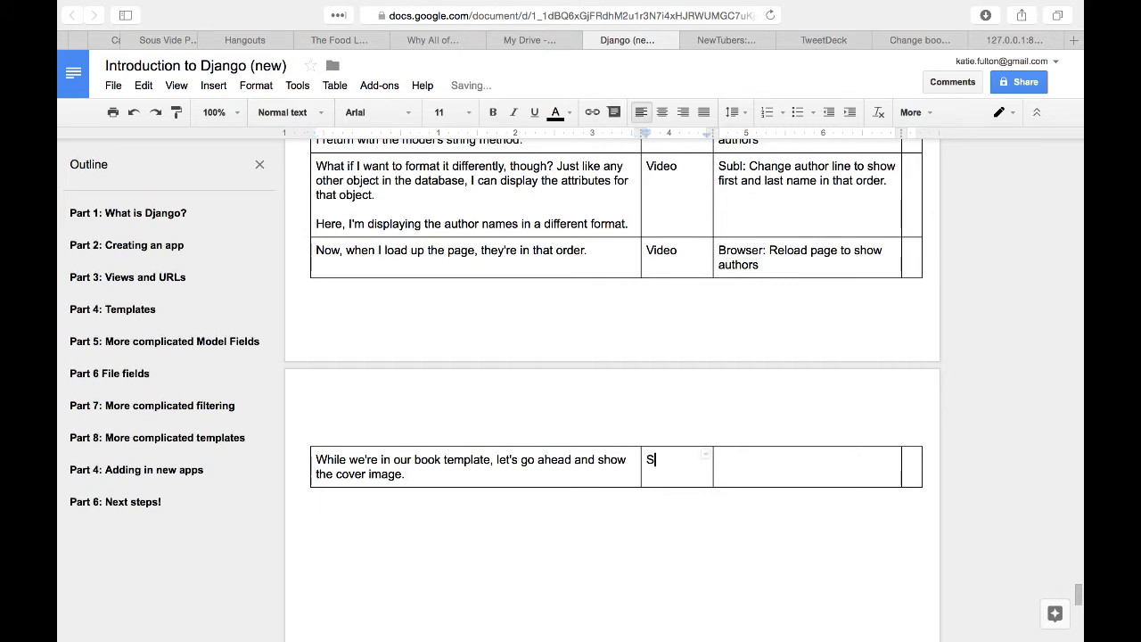
{"action": "type", "text": "Sreen"}
{"action": "key", "text": "Tab"}
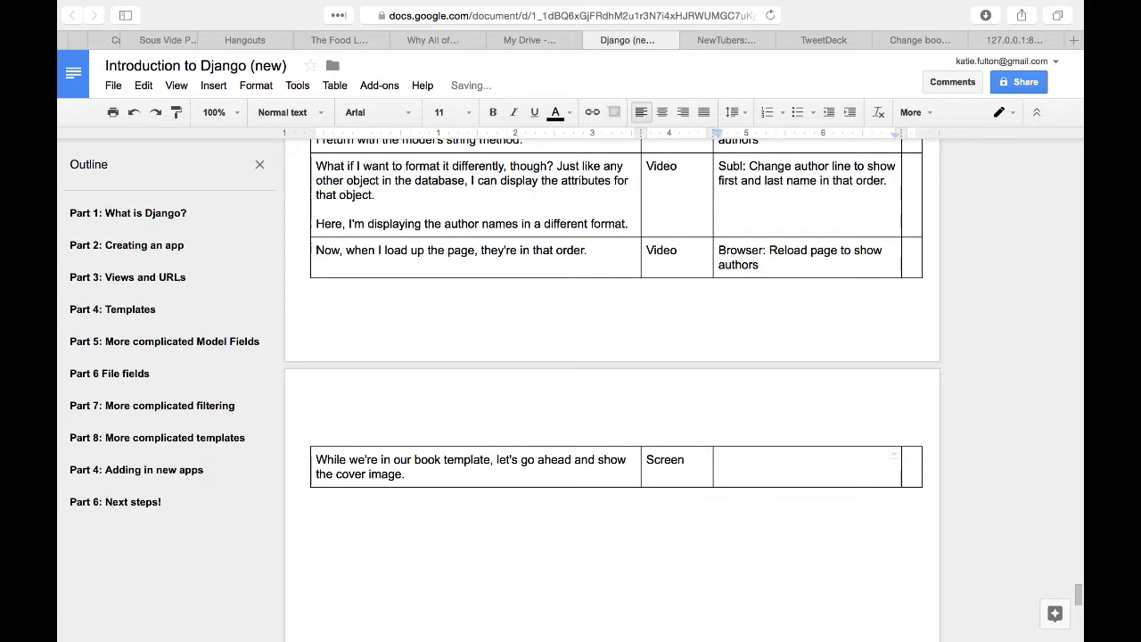
{"action": "key", "text": "shift+Tab"}
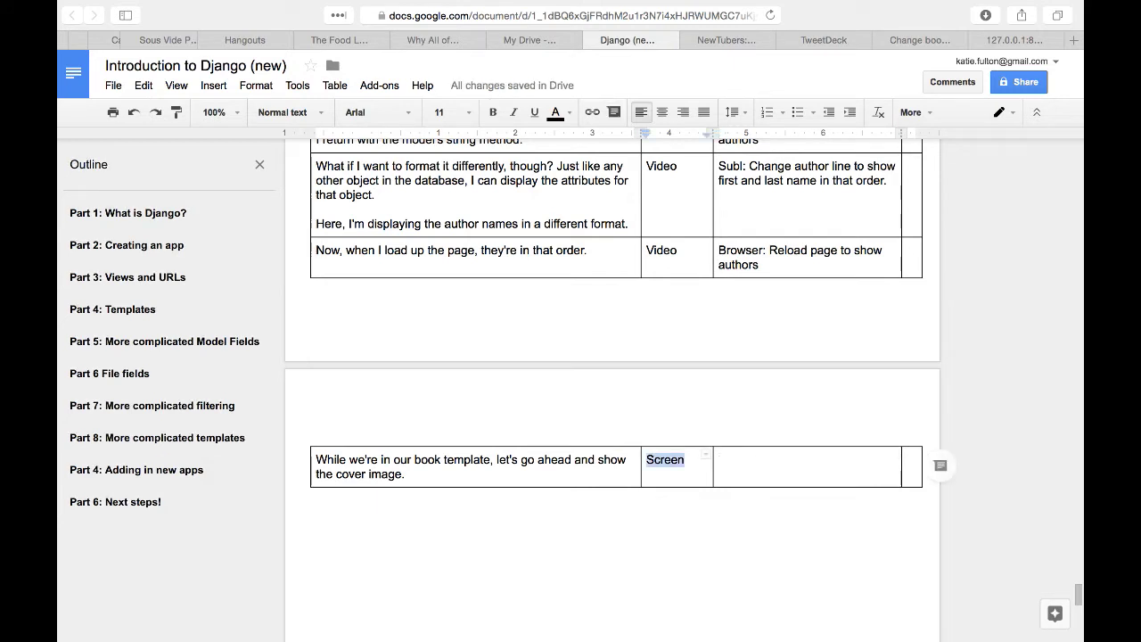
{"action": "type", "text": "Image"}
{"action": "key", "text": "Tab"}
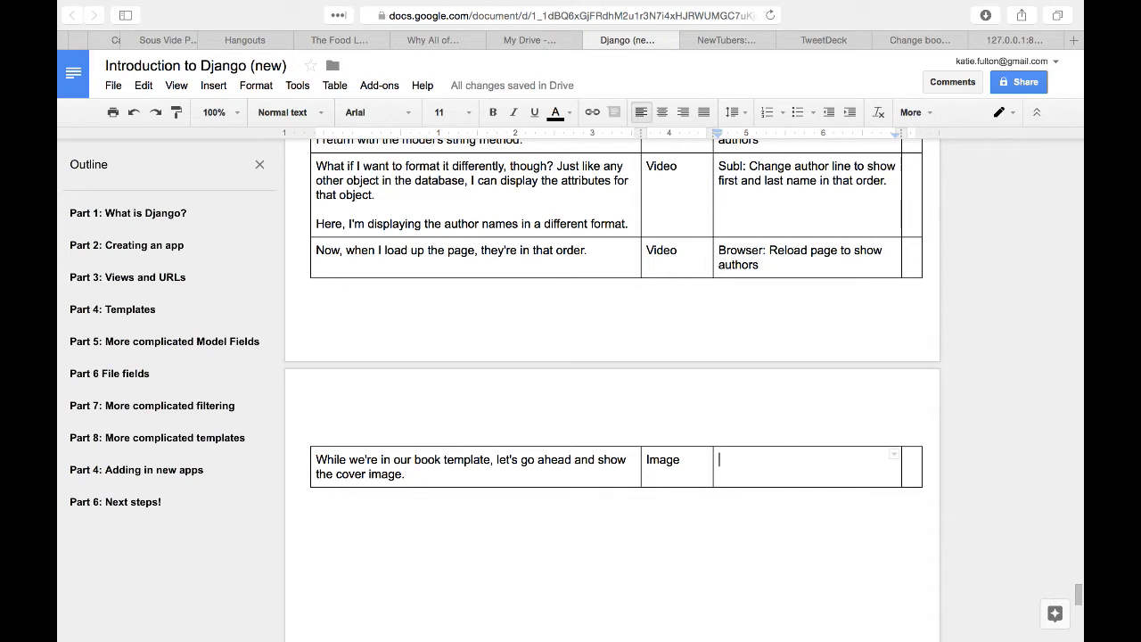
- Fill the cover image row's third cell with "SS of end goal" and add an empty row to the end of the table
{"action": "type", "text": "SS of End g"}
{"action": "key", "text": "BackSpace"}
{"action": "key", "text": "BackSpace"}
{"action": "type", "text": "end goal"}
{"action": "key", "text": "Tab"}
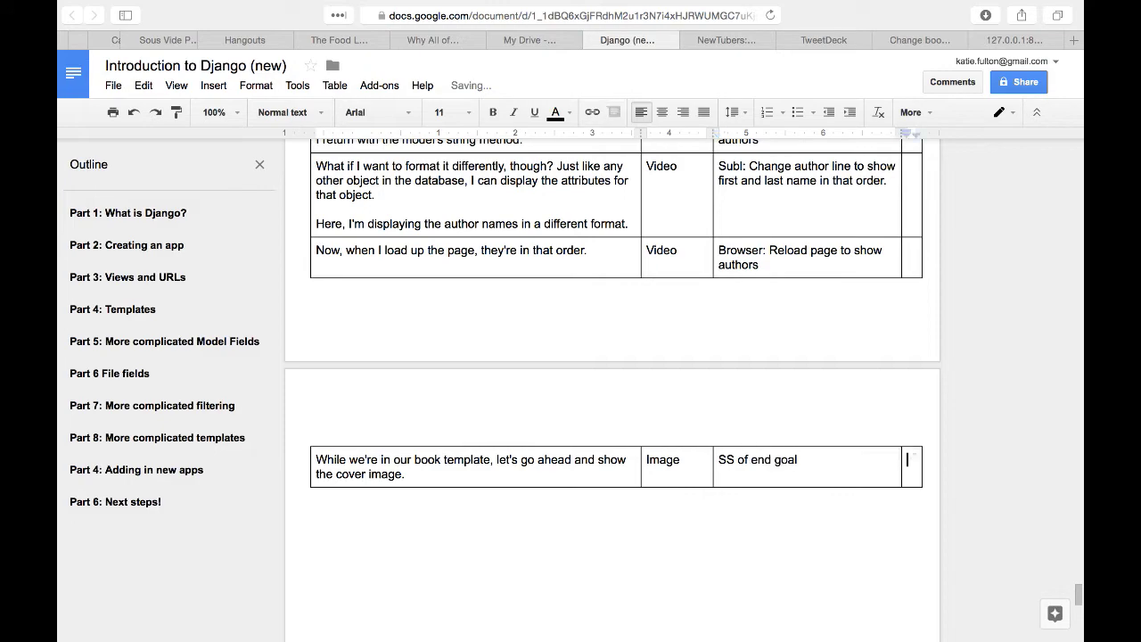
{"action": "key", "text": "Tab"}
{"action": "scroll", "coordinate": [508, 183], "scroll_direction": "up", "scroll_amount": 10}
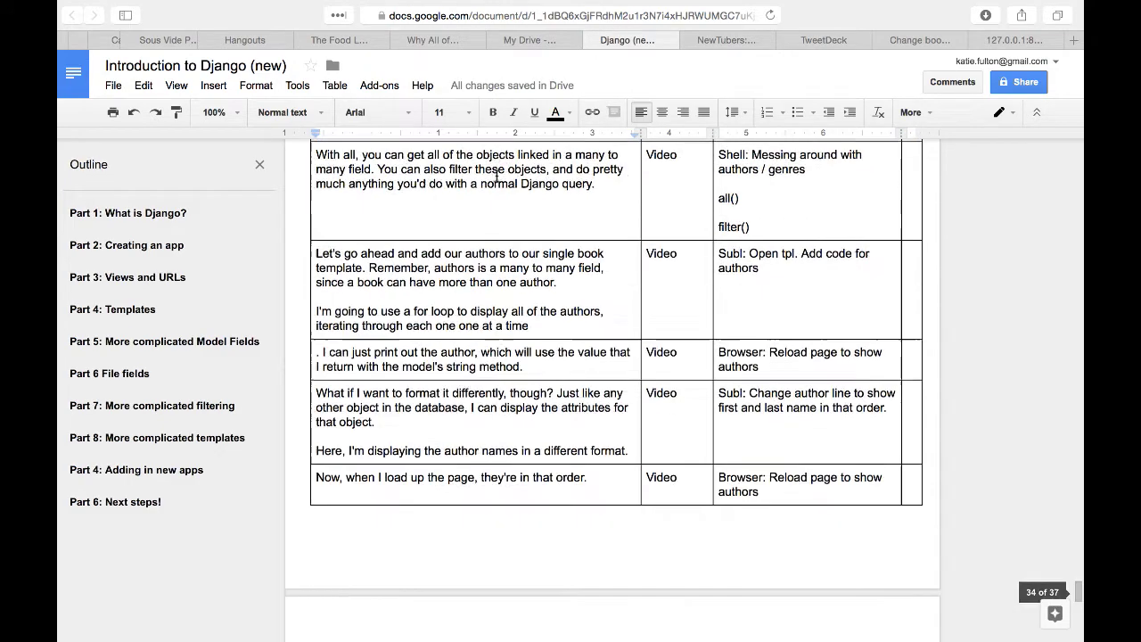
{"action": "scroll", "coordinate": [496, 174], "scroll_direction": "down", "scroll_amount": 1}
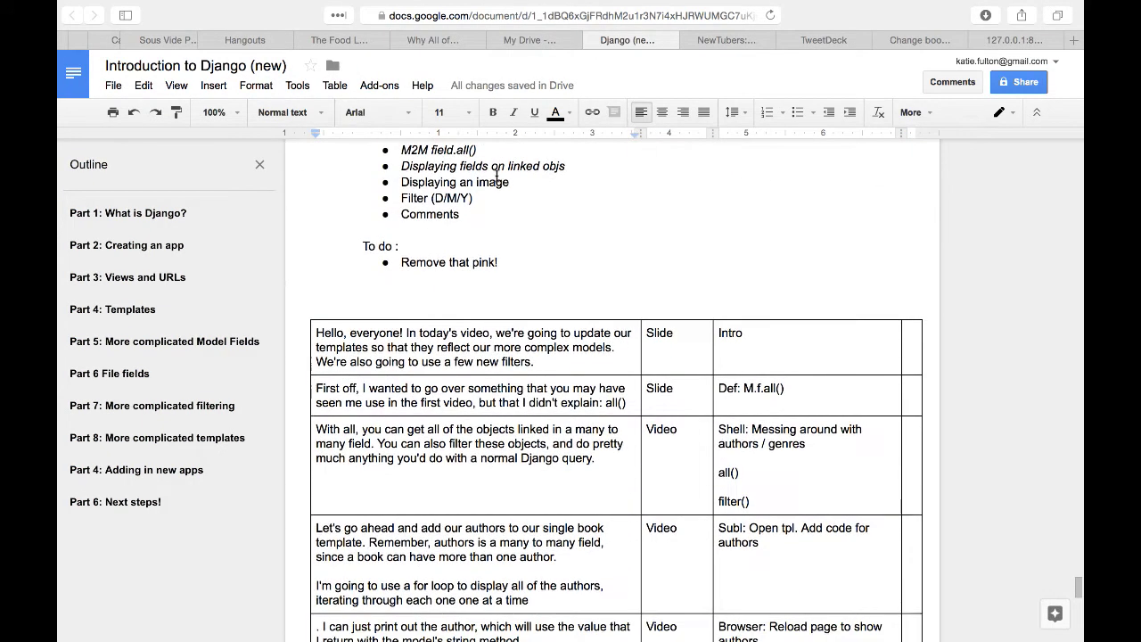
- Add the bullet "SS of book page at end goal" to the Part 8 to-do list and return to the script table's empty last row
{"action": "left_click", "coordinate": [509, 262]}
{"action": "key", "text": "Return"}
{"action": "type", "text": "SS of "}
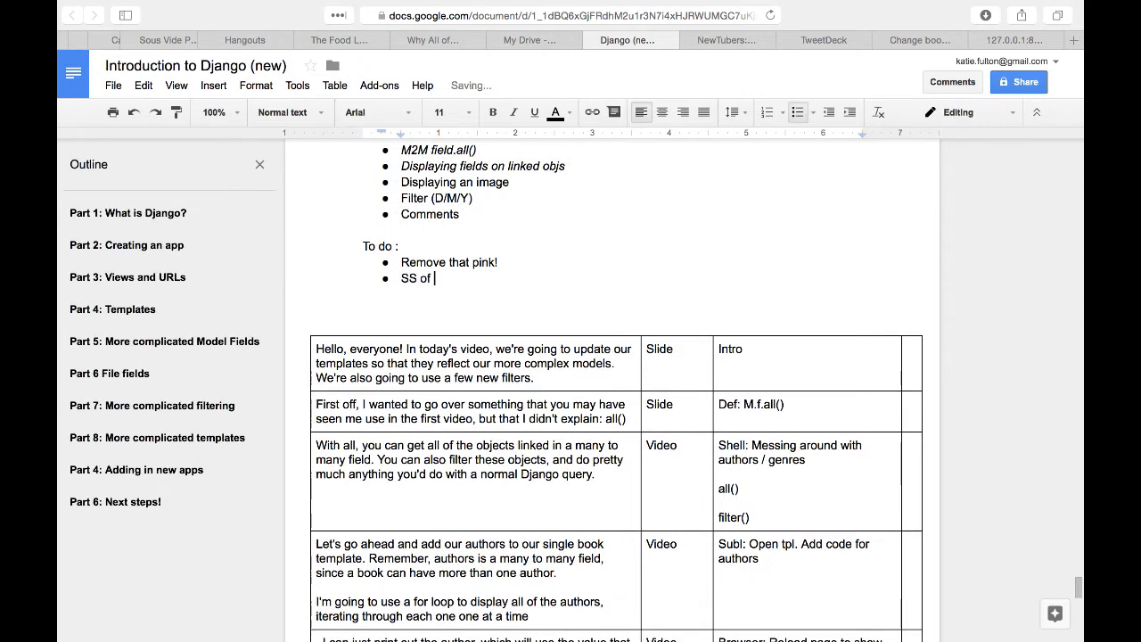
{"action": "type", "text": "book page at end goal"}
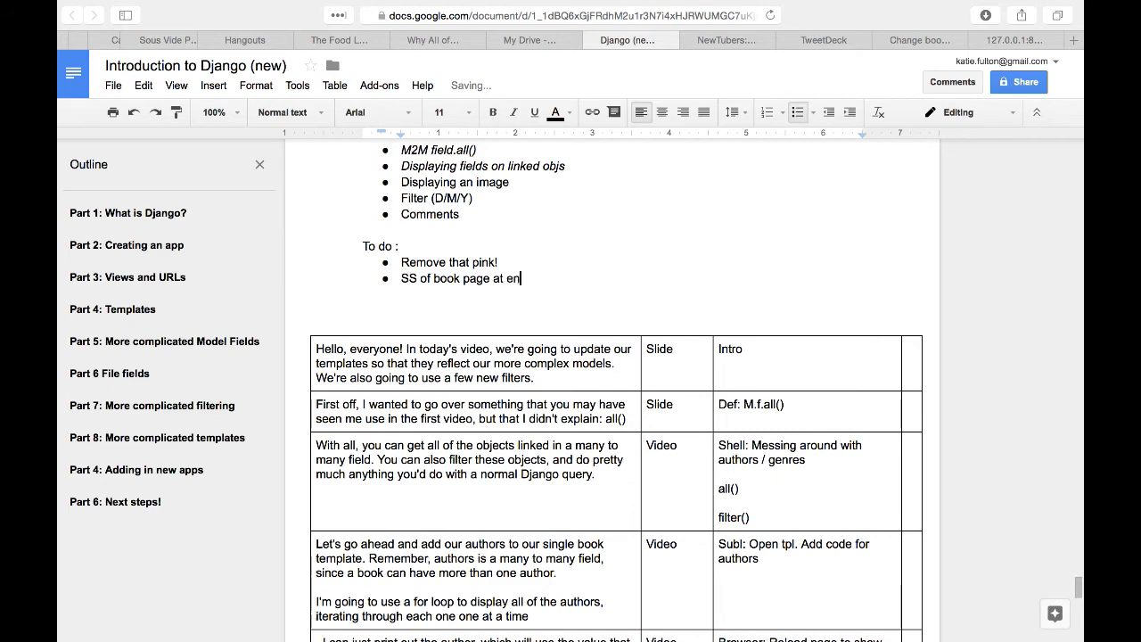
{"action": "scroll", "coordinate": [389, 416], "scroll_direction": "down", "scroll_amount": 10}
{"action": "left_click", "coordinate": [392, 421]}
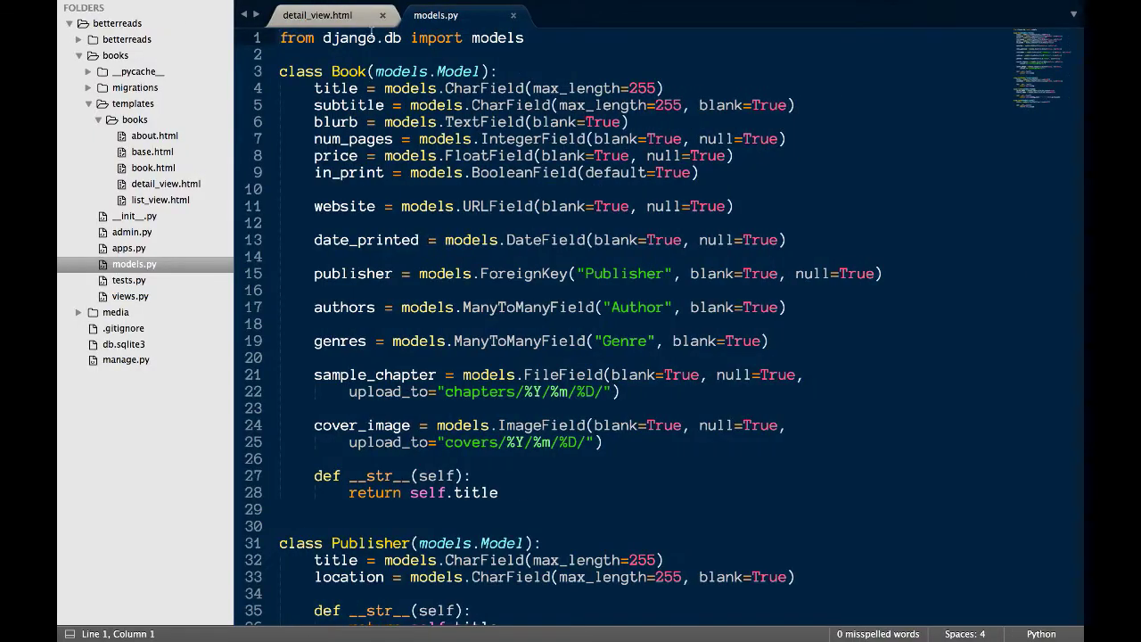
- In detail_view.html, add the paragraph "<p>{{ book.cover.image }}</p>" below the Author(s) line and save the file
{"action": "left_click", "coordinate": [343, 16]}
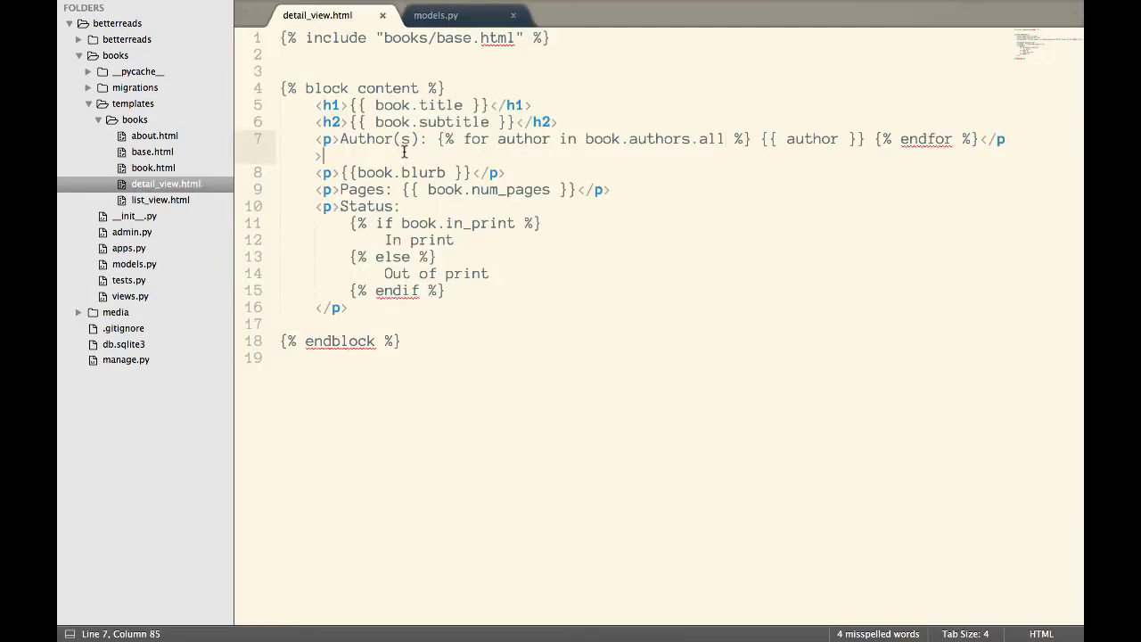
{"action": "key", "text": "Return"}
{"action": "type", "text": "<"}
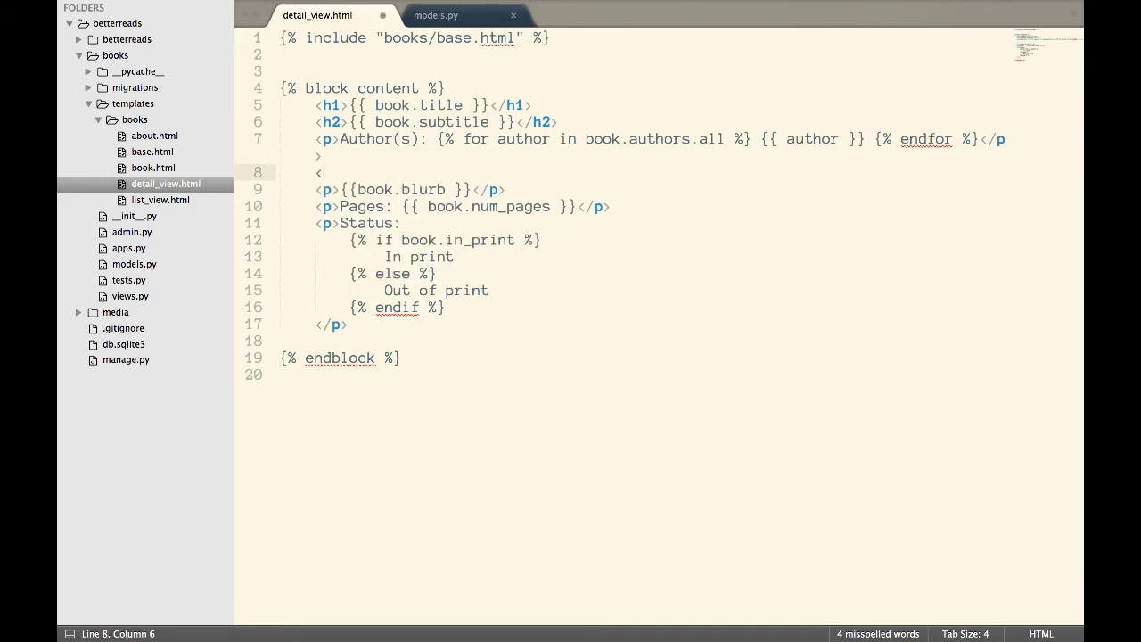
{"action": "type", "text": "p>p>{{ book.cover.image "}
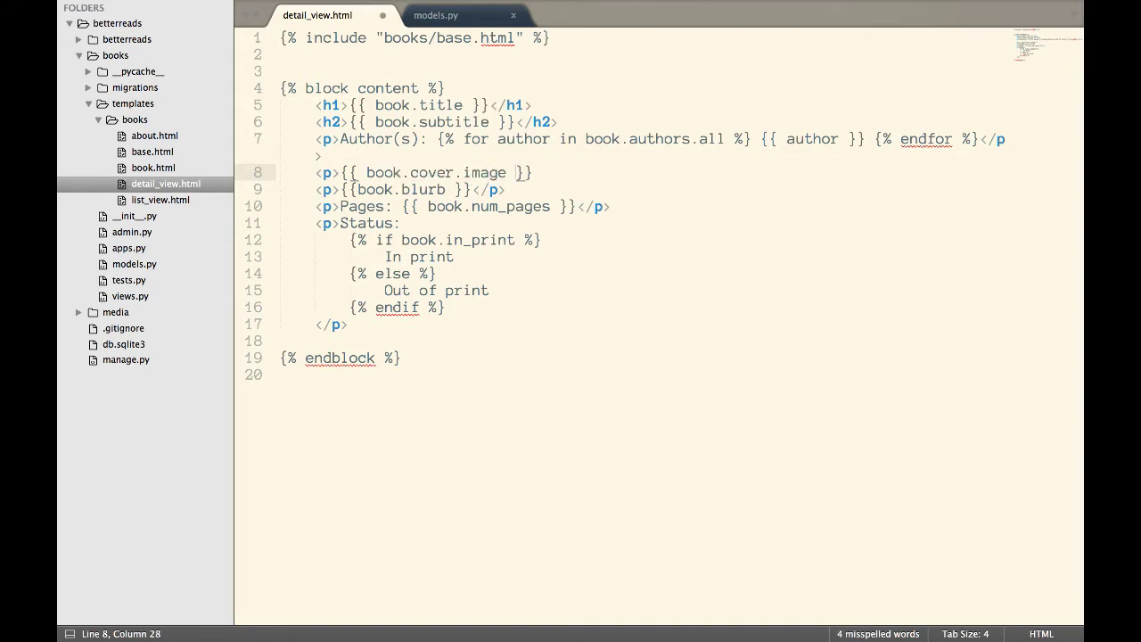
{"action": "type", "text": "</p>"}
{"action": "key", "text": "super+s"}
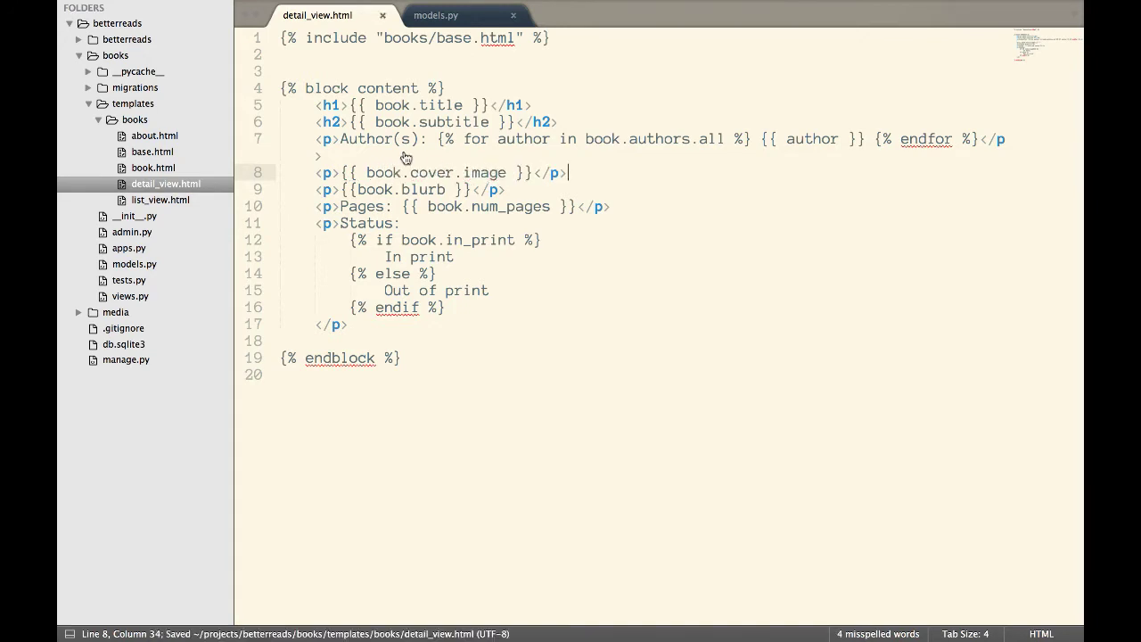
- Switch to the browser and reload the book page at 127.0.0.1:8000/books/one/5/
{"action": "key", "text": "super+Tab"}
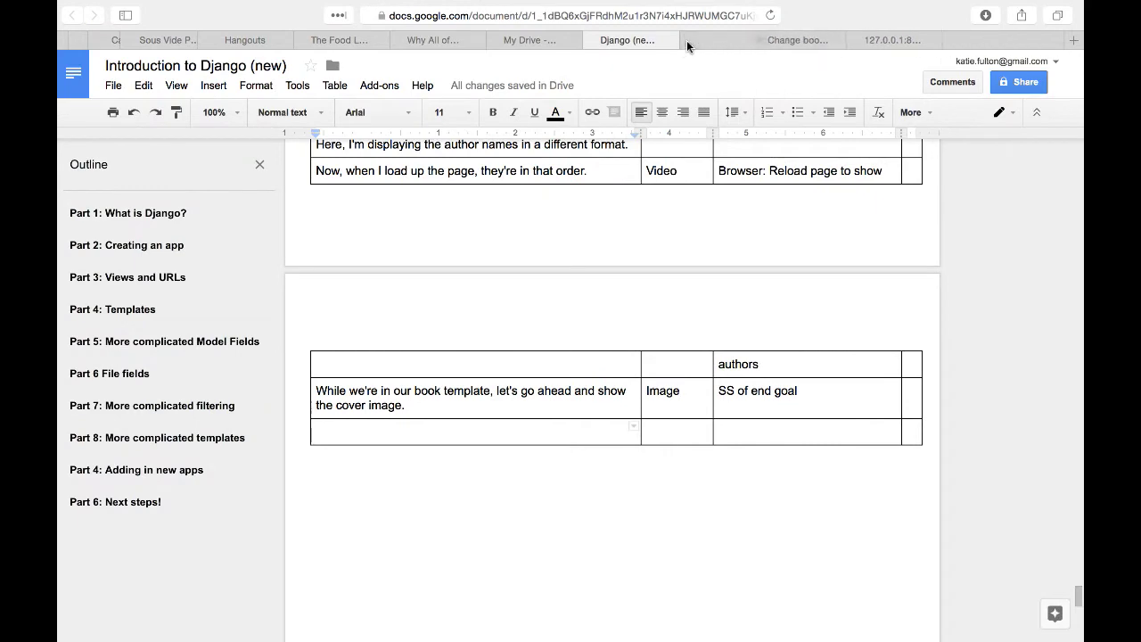
{"action": "left_click", "coordinate": [798, 40]}
{"action": "left_click", "coordinate": [891, 41]}
{"action": "key", "text": "super+r"}
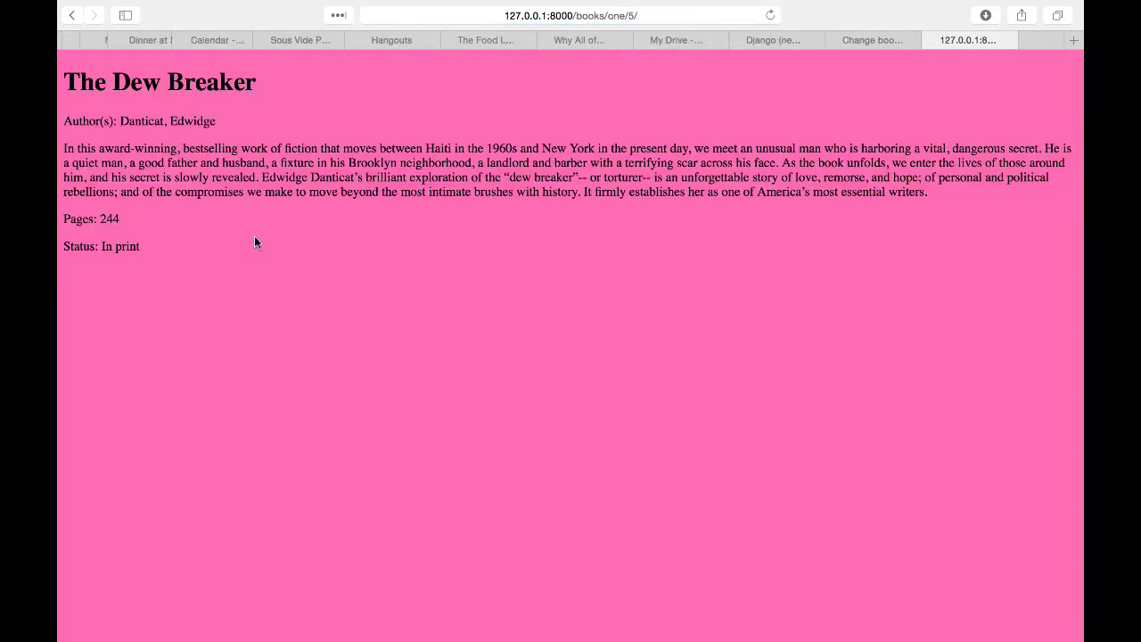
- Insert the label "Cover:" before the cover variable in detail_view.html and save the file
{"action": "key", "text": "super+Tab"}
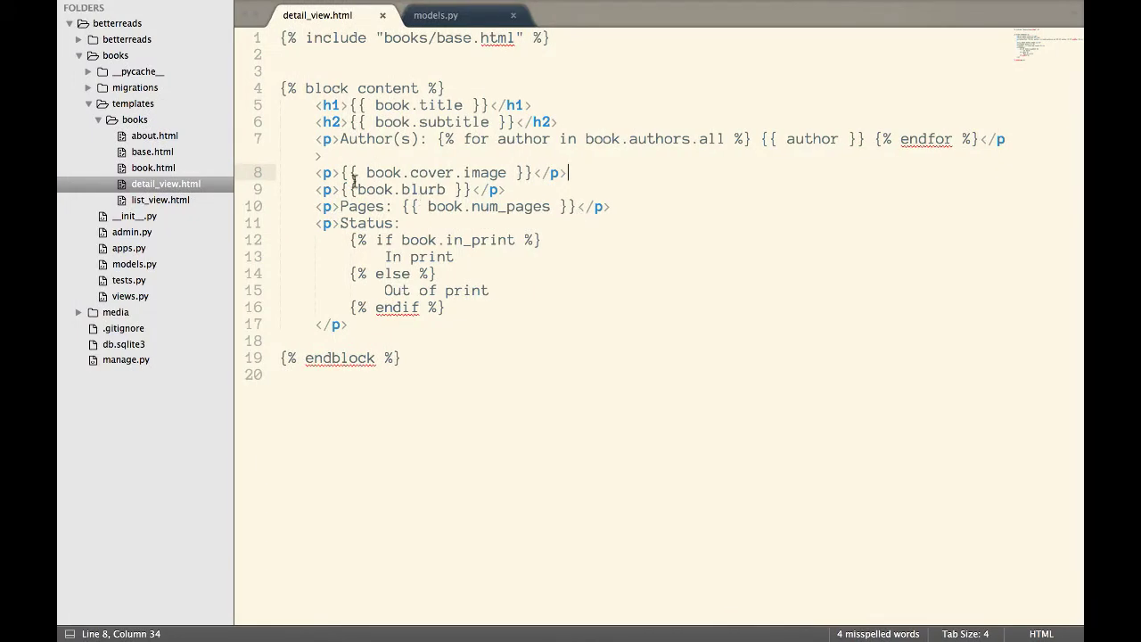
{"action": "left_click", "coordinate": [341, 173]}
{"action": "type", "text": "Cover:"}
{"action": "key", "text": "super+s"}
- Reload the book page in the browser and check the Cover image field on the book's admin change form
{"action": "key", "text": "super+Tab"}
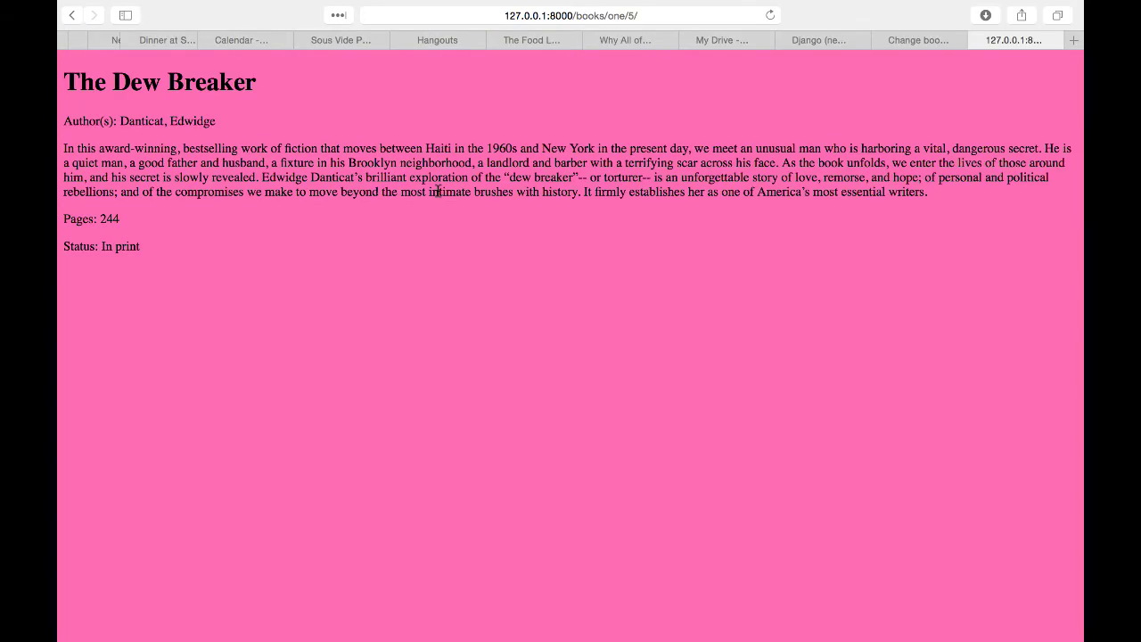
{"action": "key", "text": "super+r"}
{"action": "left_click", "coordinate": [921, 39]}
{"action": "scroll", "coordinate": [476, 374], "scroll_direction": "down", "scroll_amount": 1}
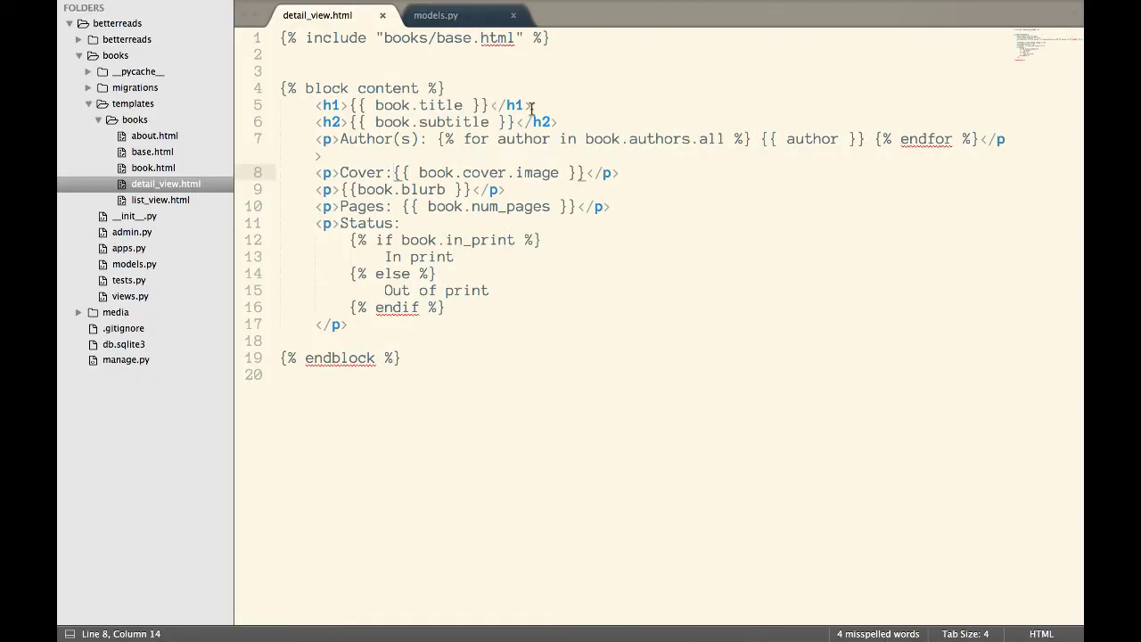
- Try appending ".url" to the cover variable in detail_view.html, save, and view the book page
{"action": "type", "text": ".url"}
{"action": "key", "text": "ctrl+s"}
{"action": "key", "text": "ctrl+Right"}
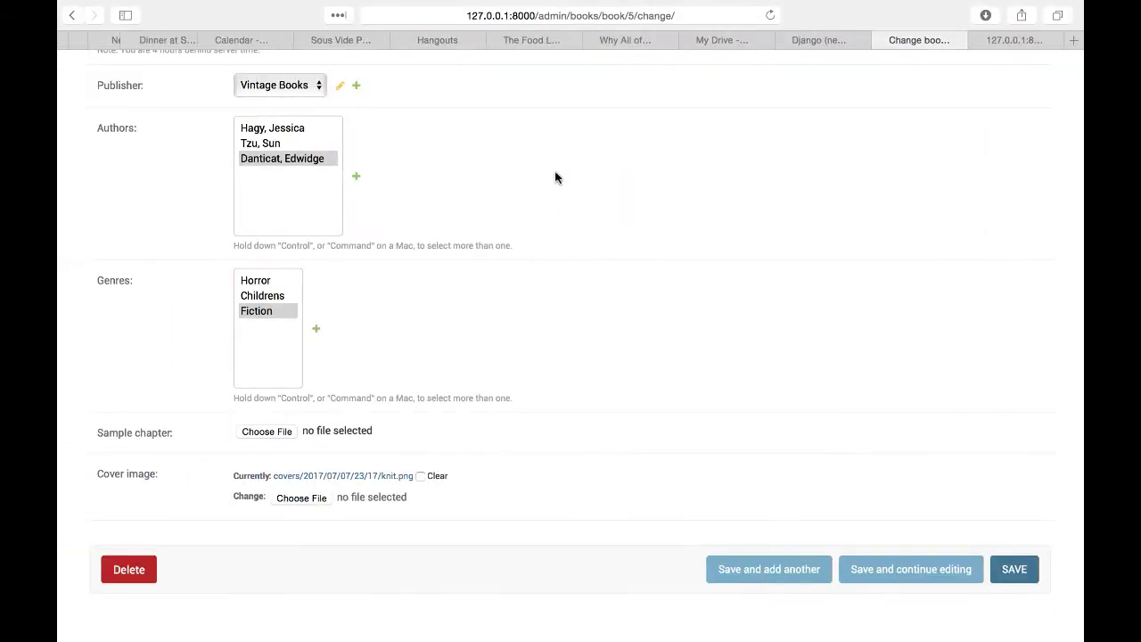
{"action": "left_click", "coordinate": [1010, 40]}
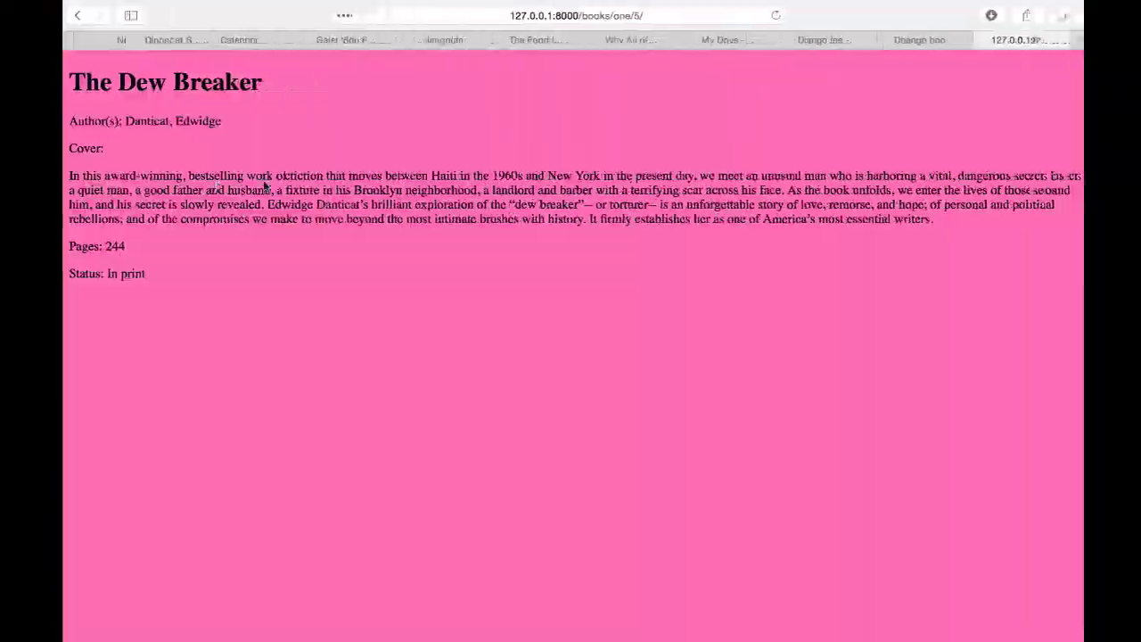
- Review the fields of The Dew Breaker on its admin change form and return to the book page
{"action": "key", "text": "ctrl+Right"}
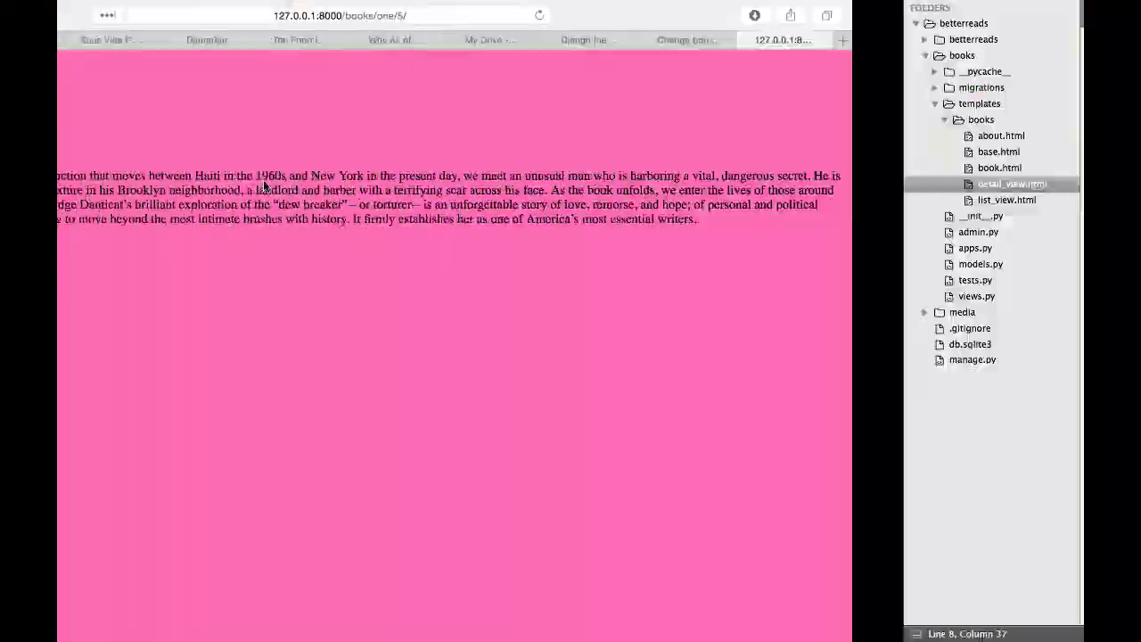
{"action": "left_click", "coordinate": [883, 36]}
{"action": "scroll", "coordinate": [382, 261], "scroll_direction": "up", "scroll_amount": 10}
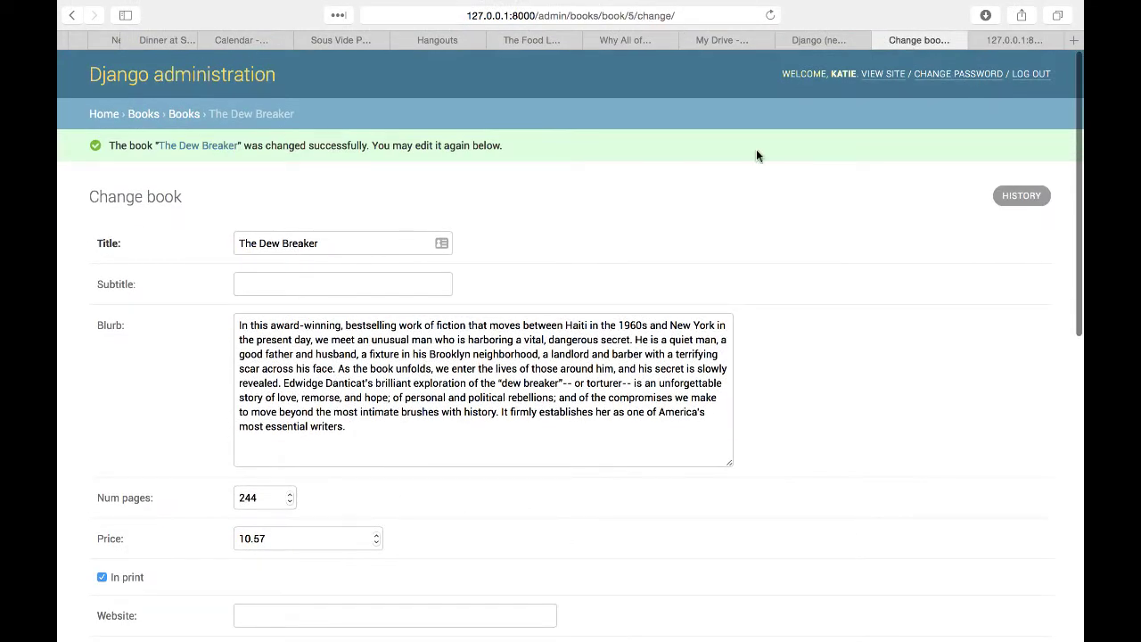
{"action": "scroll", "coordinate": [831, 283], "scroll_direction": "down", "scroll_amount": 8}
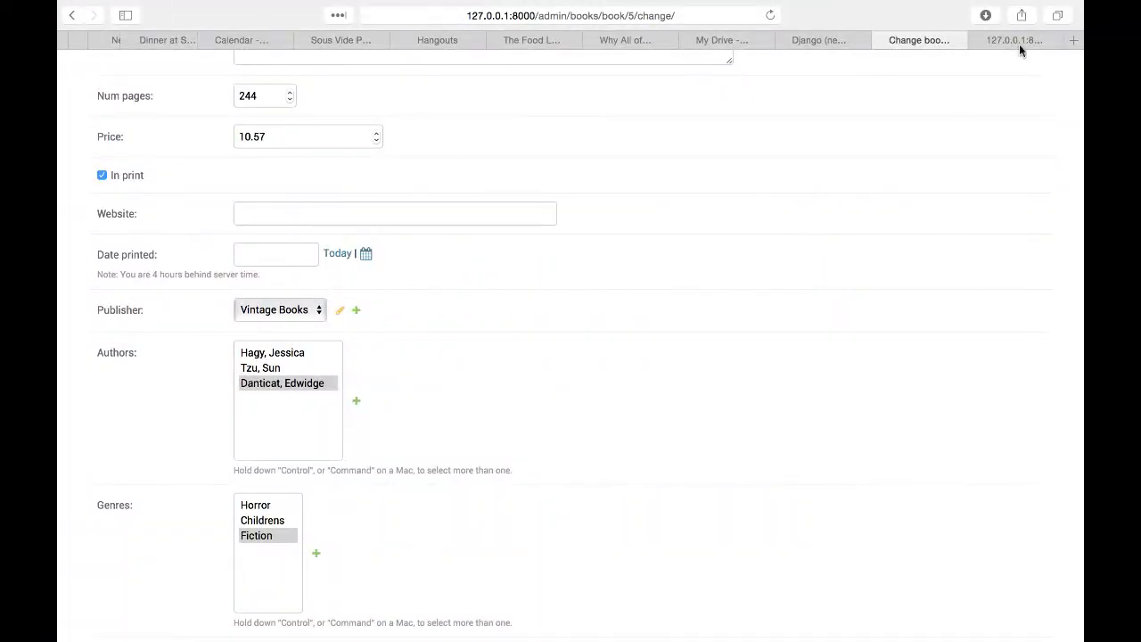
{"action": "left_click", "coordinate": [1019, 44]}
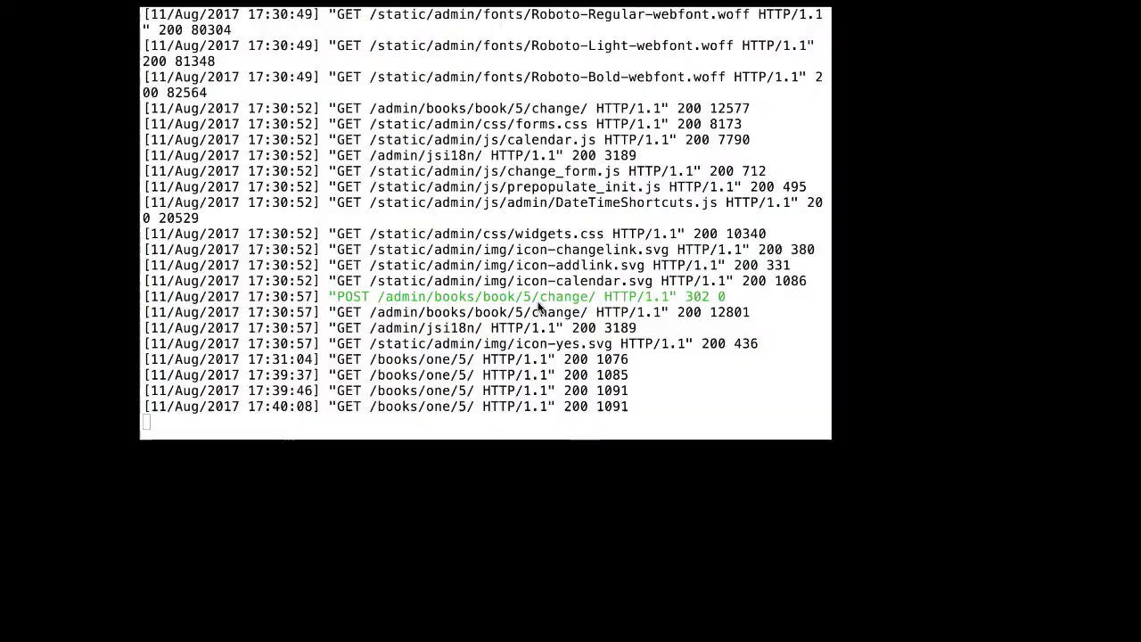
- Stop the development server in the terminal and start the Django shell with "python manage.py shell"
{"action": "key", "text": "ctrl+c"}
{"action": "key", "text": "Up"}
{"action": "key", "text": "BackSpace"}
{"action": "key", "text": "BackSpace"}
{"action": "key", "text": "BackSpace"}
{"action": "key", "text": "BackSpace"}
{"action": "key", "text": "BackSpace"}
{"action": "key", "text": "BackSpace"}
{"action": "key", "text": "BackSpace"}
{"action": "key", "text": "BackSpace"}
{"action": "key", "text": "BackSpace"}
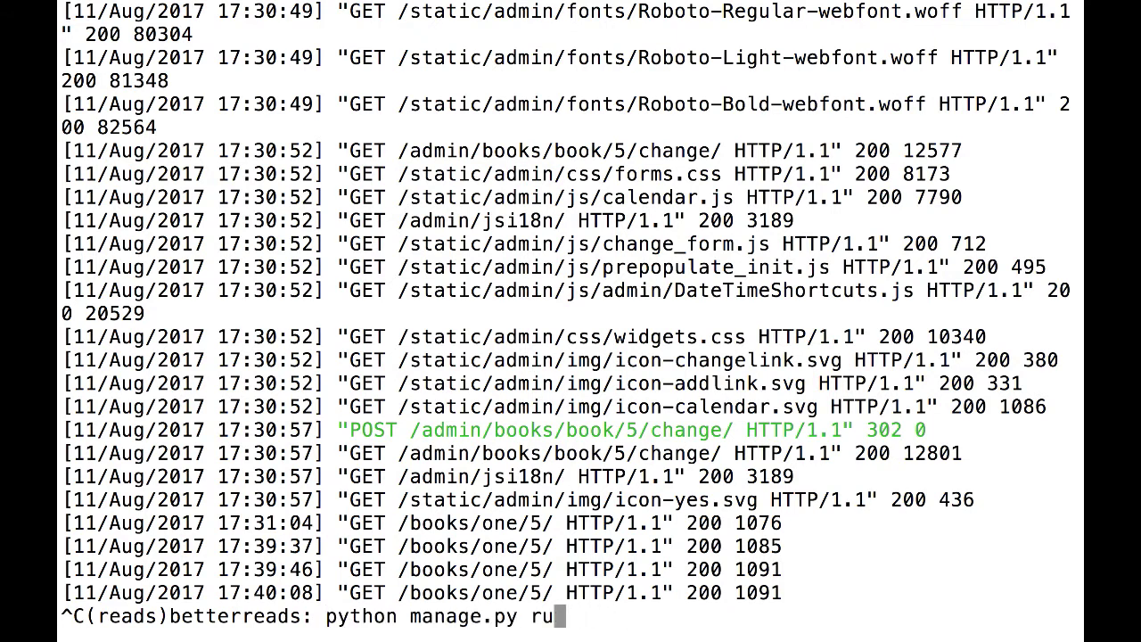
{"action": "type", "text": "shell"}
{"action": "key", "text": "Return"}
- Import everything from books.models and assign the book with pk=5 to the variable b
{"action": "type", "text": "from b"}
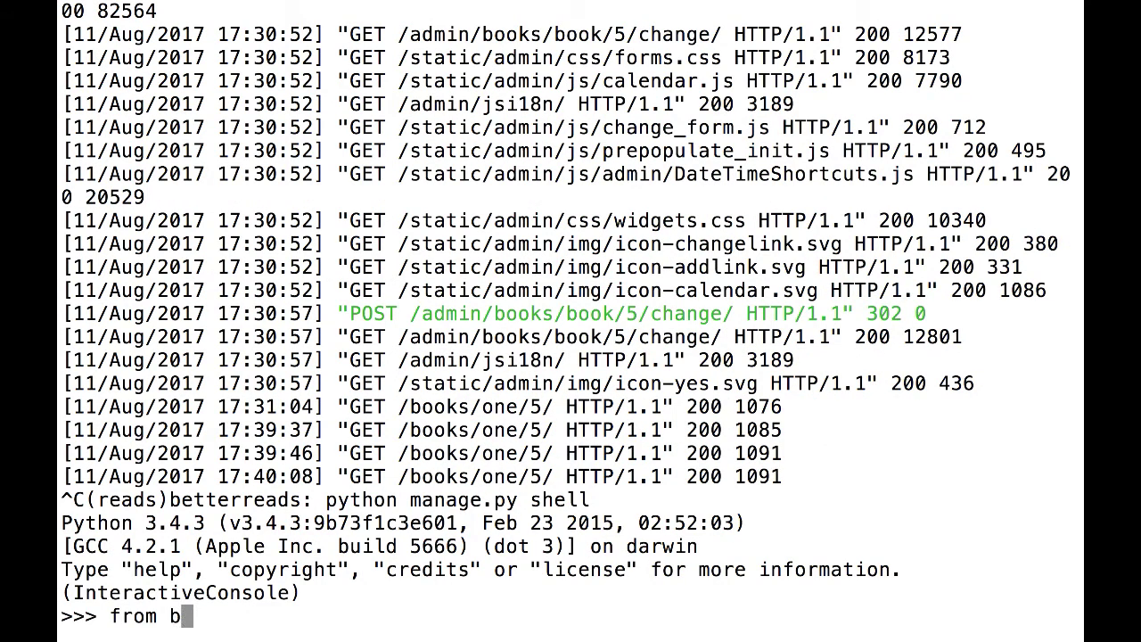
{"action": "type", "text": "ooks.models import *"}
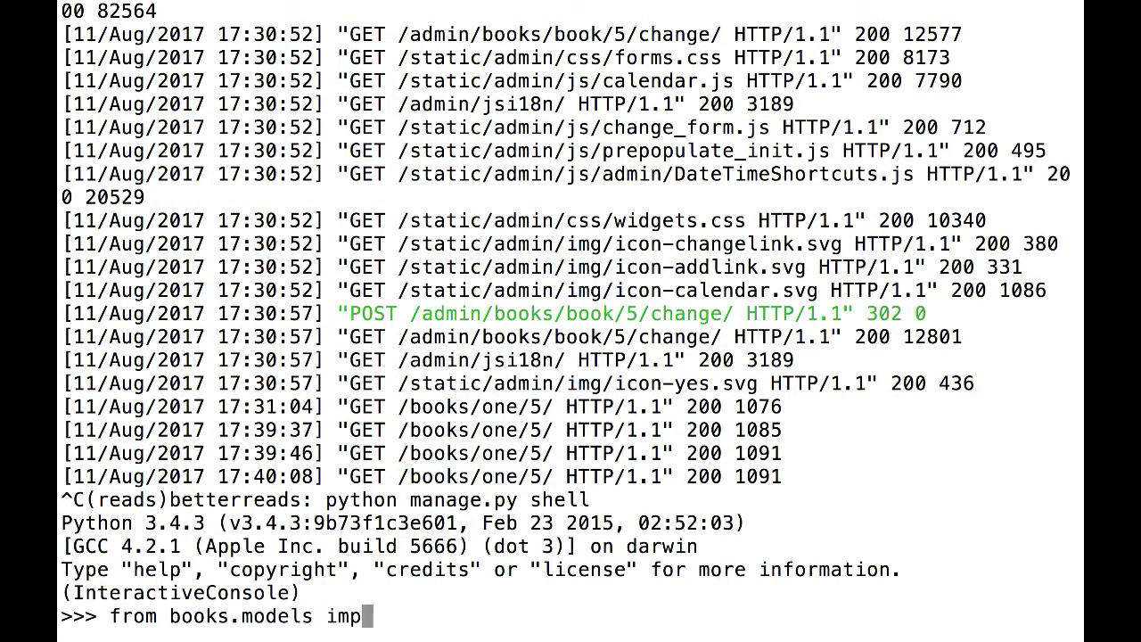
{"action": "key", "text": "Return"}
{"action": "type", "text": "b = Book.objects.fil"}
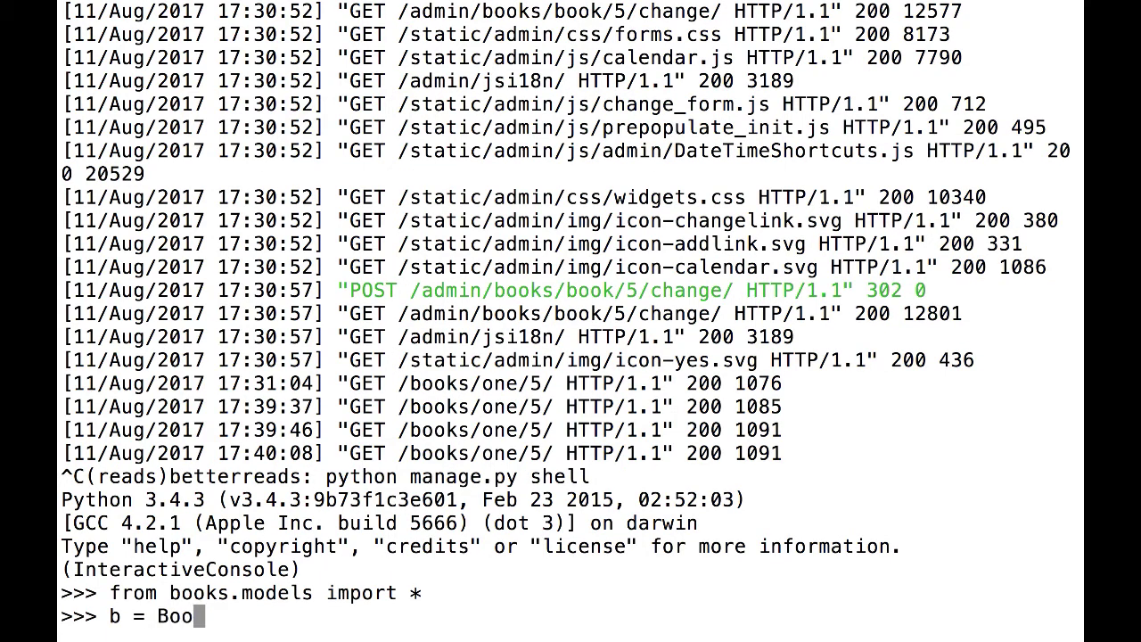
{"action": "key", "text": "BackSpace"}
{"action": "key", "text": "BackSpace"}
{"action": "key", "text": "BackSpace"}
{"action": "type", "text": "get(pj"}
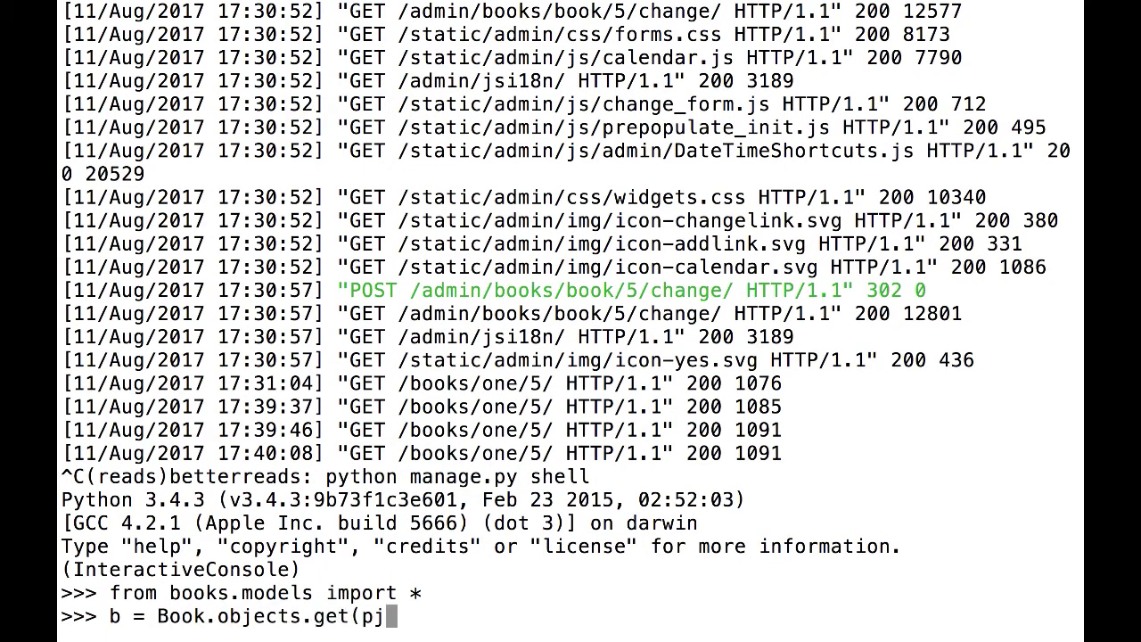
{"action": "key", "text": "BackSpace"}
{"action": "type", "text": "k=5)"}
{"action": "key", "text": "Return"}
- Print b and its cover_image field in the Django shell
{"action": "type", "text": "b"}
{"action": "key", "text": "Return"}
{"action": "type", "text": "b.cover_image"}
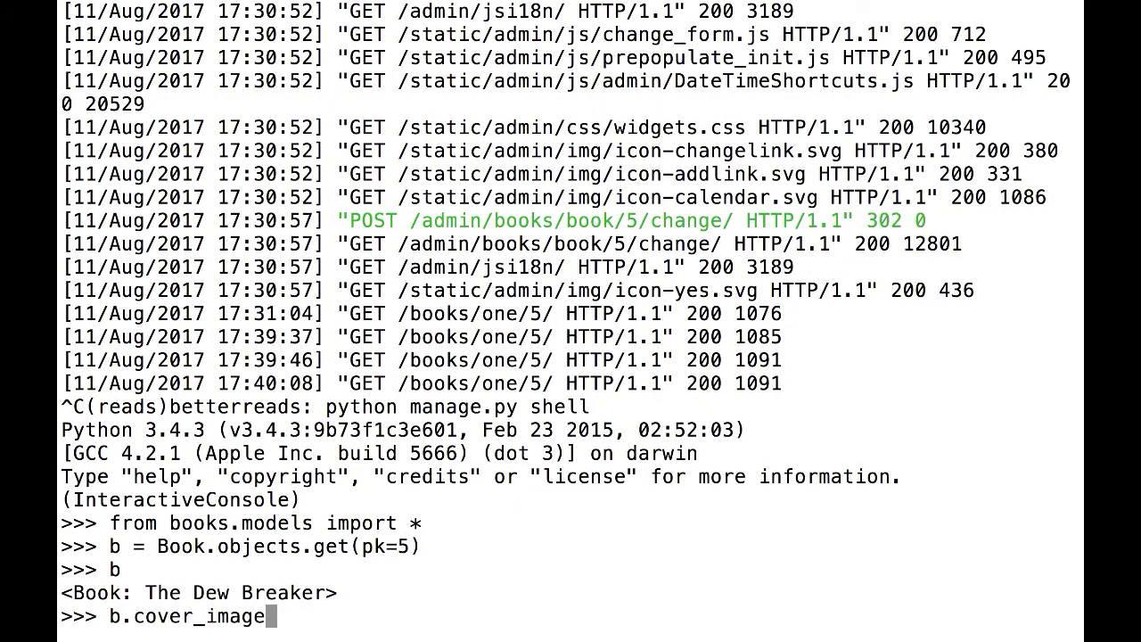
{"action": "key", "text": "Return"}
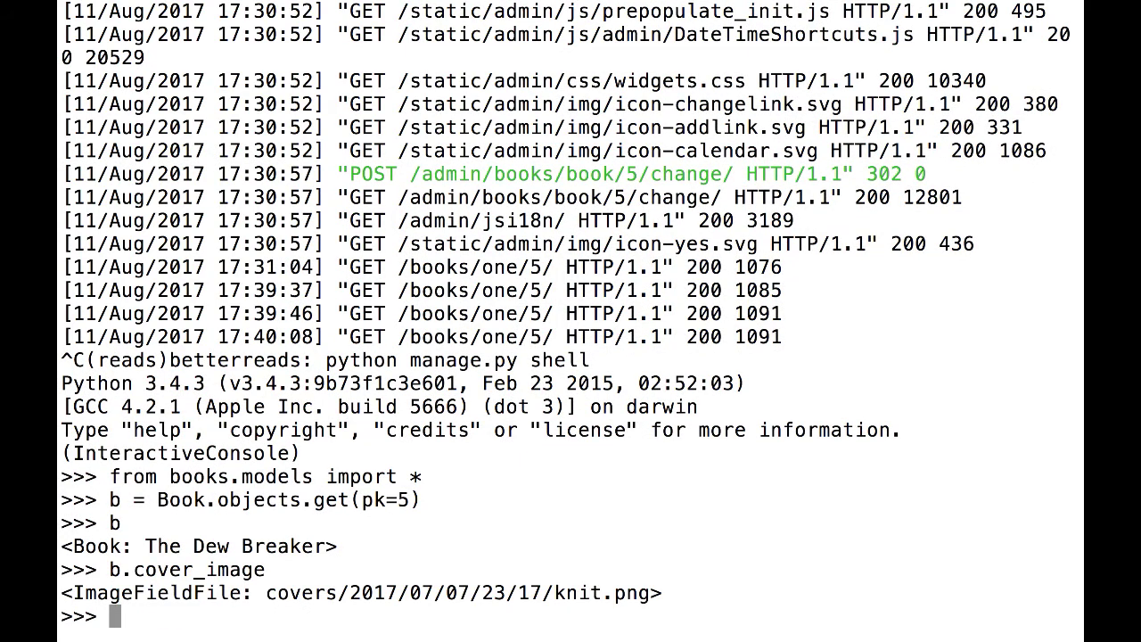
- Change "book.cover" to "book.cover_image" in the template's Cover line, save the file, and reload the book page in the browser
{"action": "key", "text": "super+Tab"}
{"action": "left_click", "coordinate": [834, 45]}
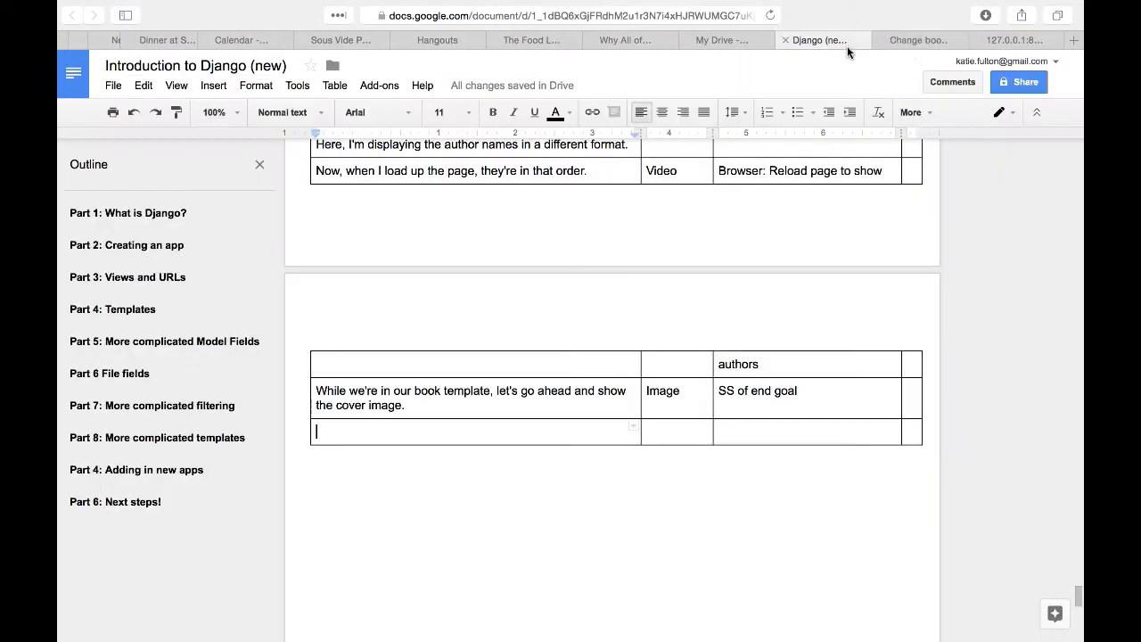
{"action": "left_click", "coordinate": [918, 40]}
{"action": "key", "text": "super+Tab"}
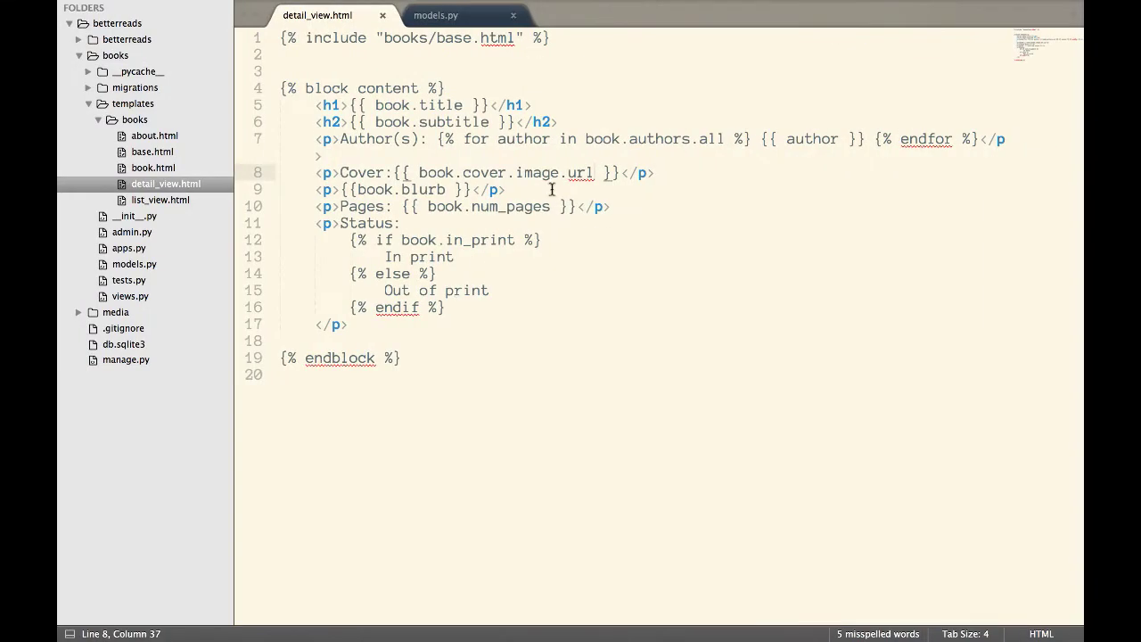
{"action": "type", "text": "_image"}
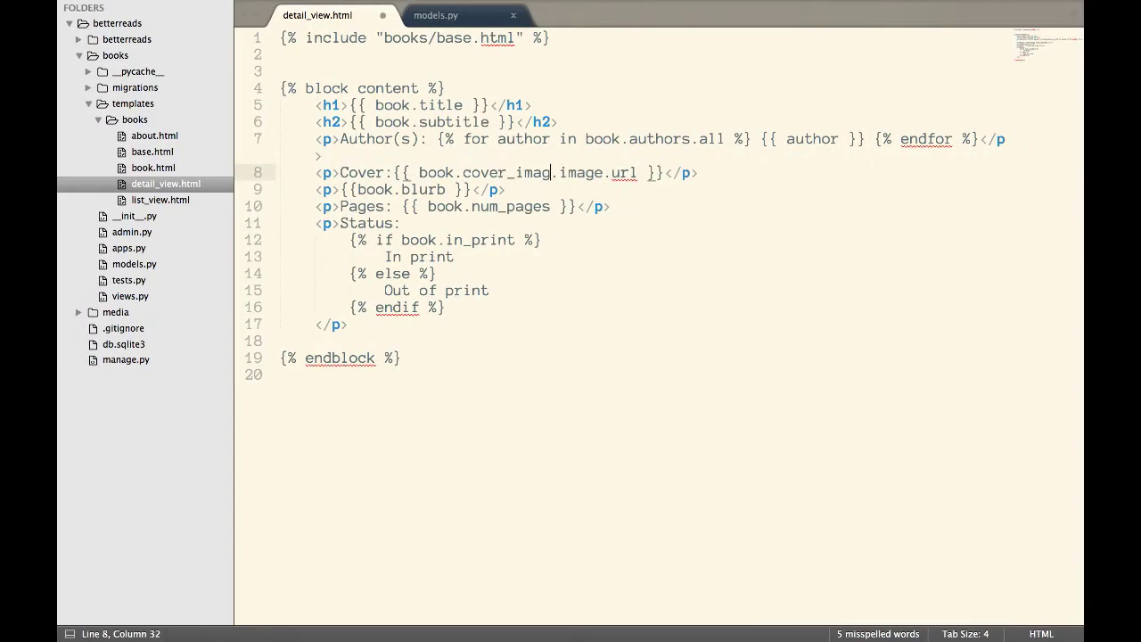
{"action": "key", "text": "Delete"}
{"action": "key", "text": "Delete"}
{"action": "key", "text": "Delete"}
{"action": "key", "text": "Delete"}
{"action": "key", "text": "Delete"}
{"action": "key", "text": "Delete"}
{"action": "key", "text": "super+s"}
{"action": "key", "text": "super+Tab"}
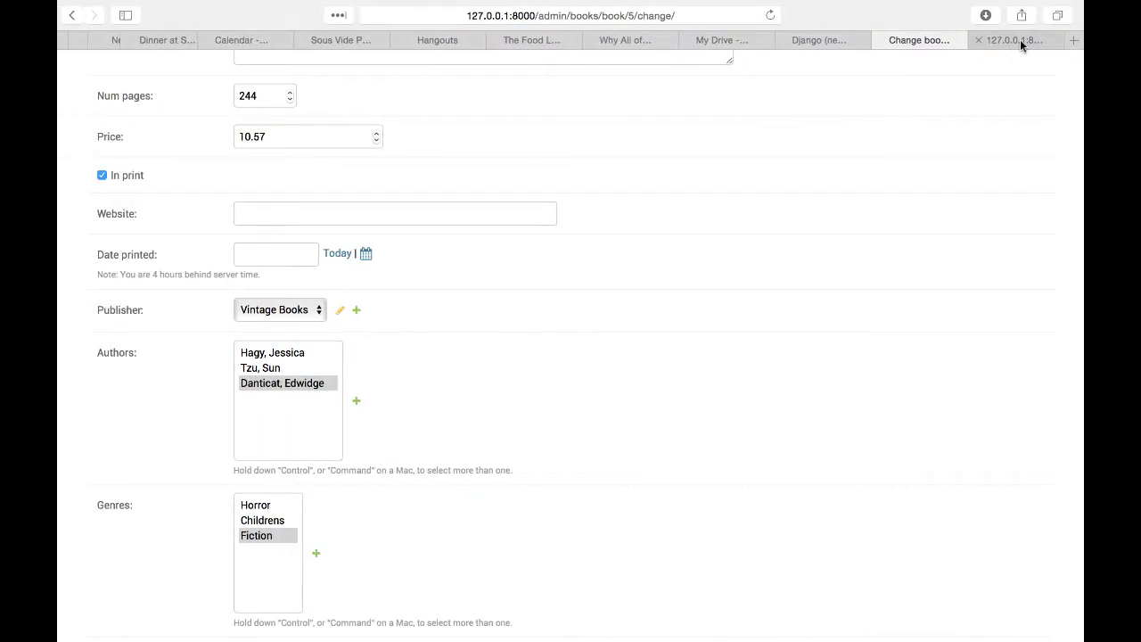
{"action": "left_click", "coordinate": [1021, 45]}
{"action": "key", "text": "super+r"}
- Exit the Django shell in the terminal and restart the development server with "python manage.py runserver"
{"action": "key", "text": "super+Tab"}
{"action": "key", "text": "ctrl+c"}
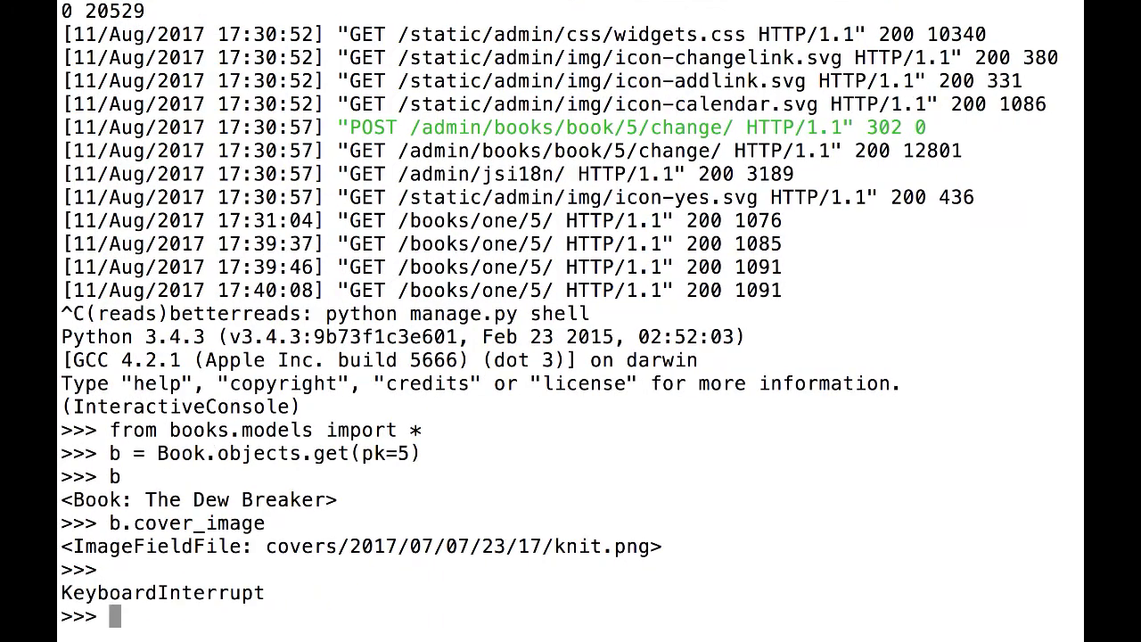
{"action": "key", "text": "ctrl+d"}
{"action": "key", "text": "Up"}
{"action": "key", "text": "Up"}
{"action": "key", "text": "Return"}
- Reload the book page from the restarted server and check the request log in the terminal
{"action": "key", "text": "super+Tab"}
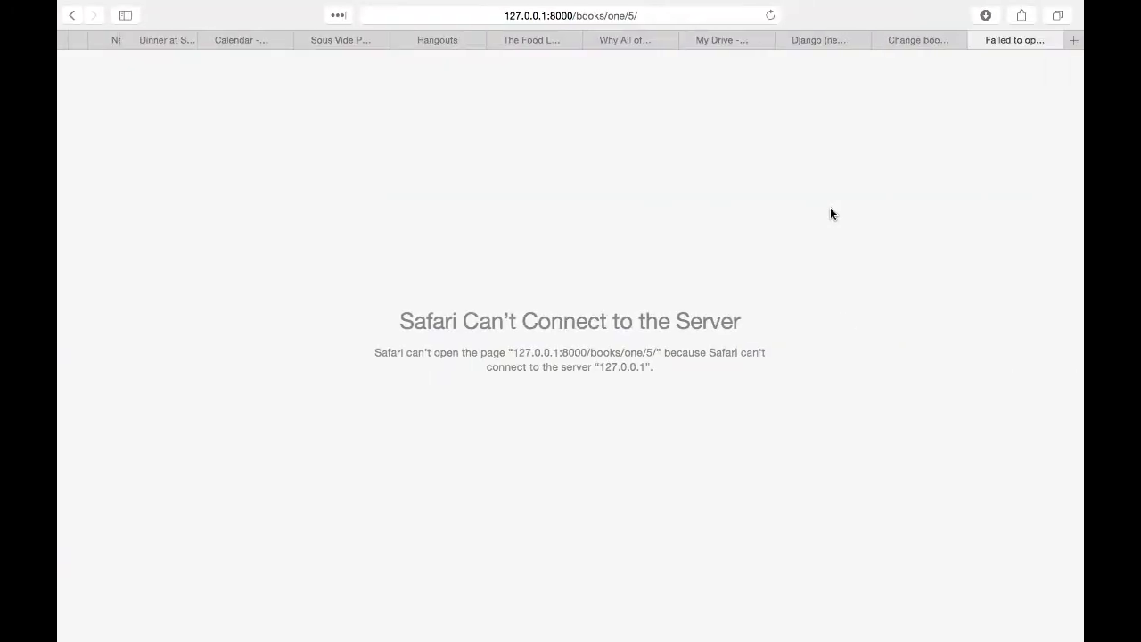
{"action": "key", "text": "super+r"}
{"action": "key", "text": "super+Tab"}
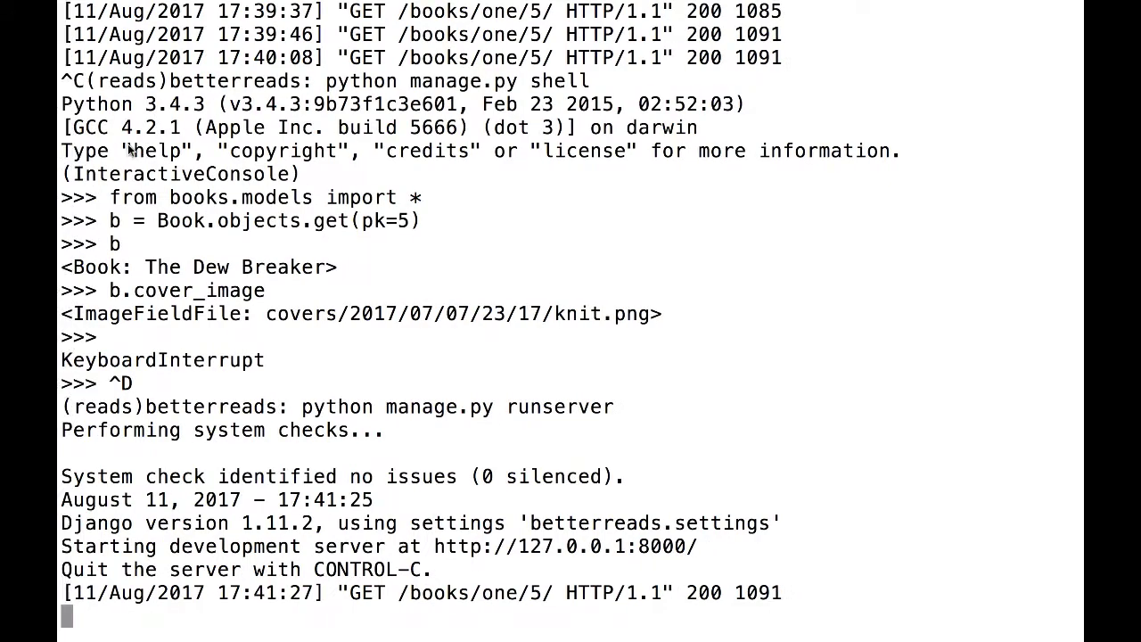
{"action": "key", "text": "super+Tab"}
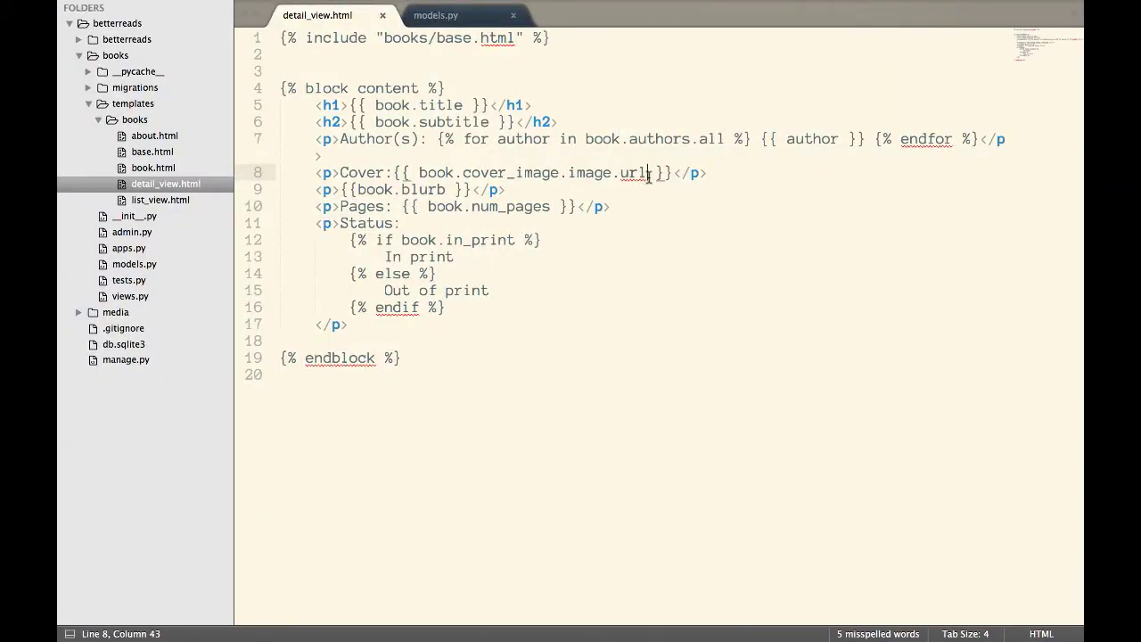
- Remove ".image.url" from the Cover line's variable so it reads "book.cover_image", and save detail_view.html
{"action": "key", "text": "BackSpace"}
{"action": "key", "text": "BackSpace"}
{"action": "key", "text": "BackSpace"}
{"action": "key", "text": "BackSpace"}
{"action": "key", "text": "BackSpace"}
{"action": "key", "text": "BackSpace"}
{"action": "key", "text": "BackSpace"}
{"action": "key", "text": "BackSpace"}
{"action": "key", "text": "BackSpace"}
{"action": "key", "text": "BackSpace"}
{"action": "key", "text": "super+s"}
- Reload the book page to check the Cover line's output and return to the template in the code editor
{"action": "key", "text": "super+Tab"}
{"action": "key", "text": "super+r"}
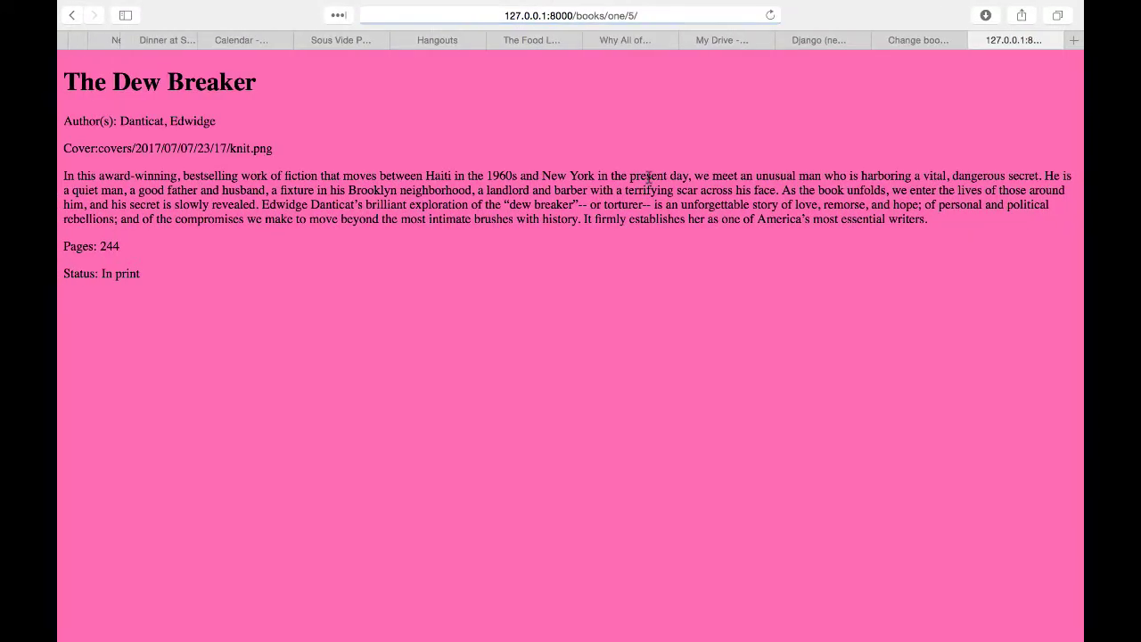
{"action": "key", "text": "super+Tab"}
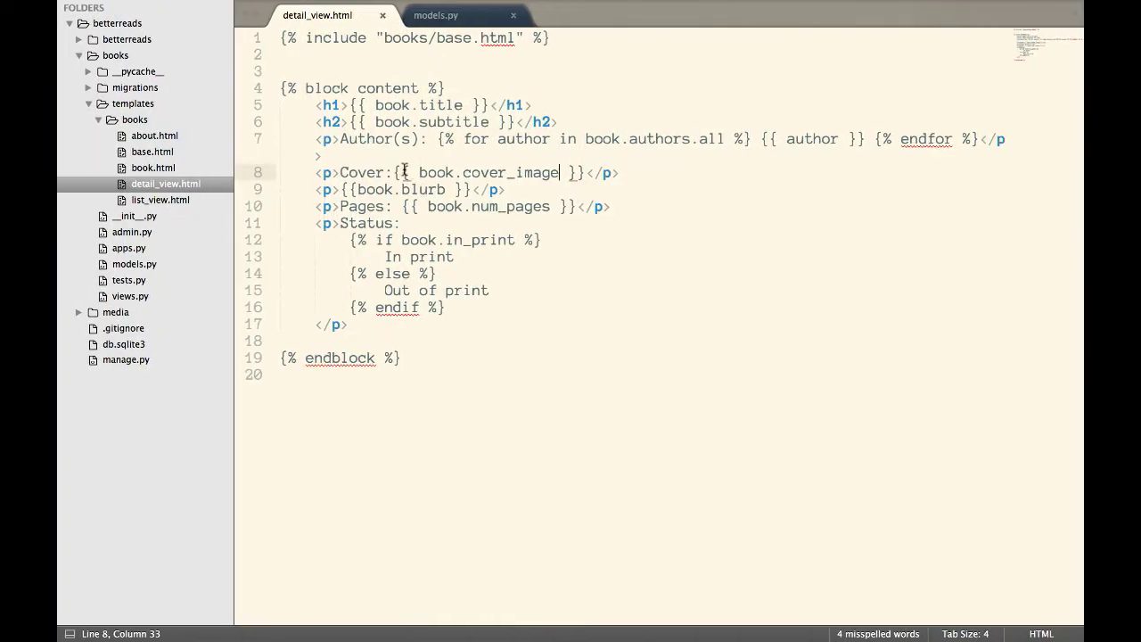
- Add a space after "Cover:", extend its variable to "book.cover_image.image", save detail_view.html, and reload the book page
{"action": "key", "text": "super+s"}
{"action": "key", "text": "super+Tab"}
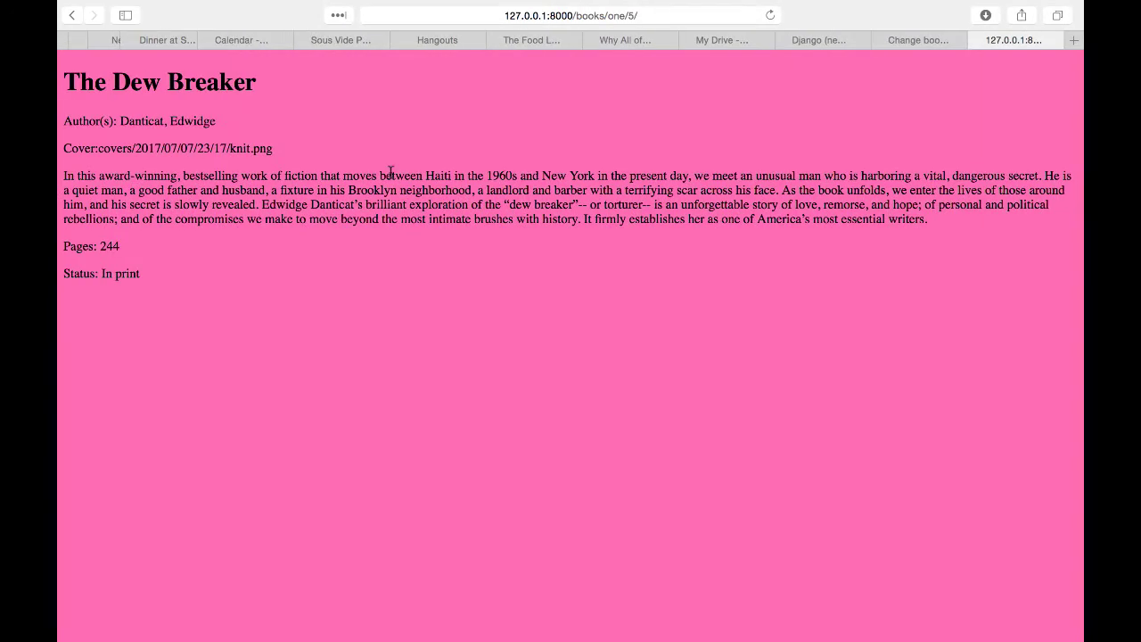
{"action": "key", "text": "super+Tab"}
{"action": "type", "text": "."}
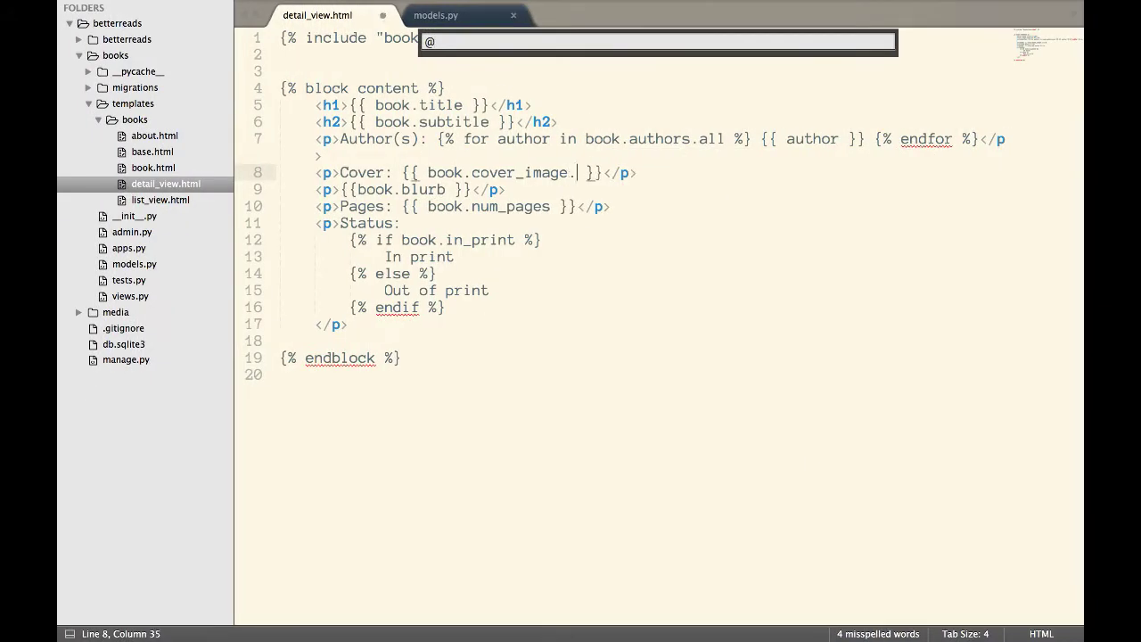
{"action": "type", "text": "image"}
{"action": "key", "text": "super+s"}
{"action": "key", "text": "super+Tab"}
{"action": "key", "text": "super+r"}
{"action": "key", "text": "super+Tab"}
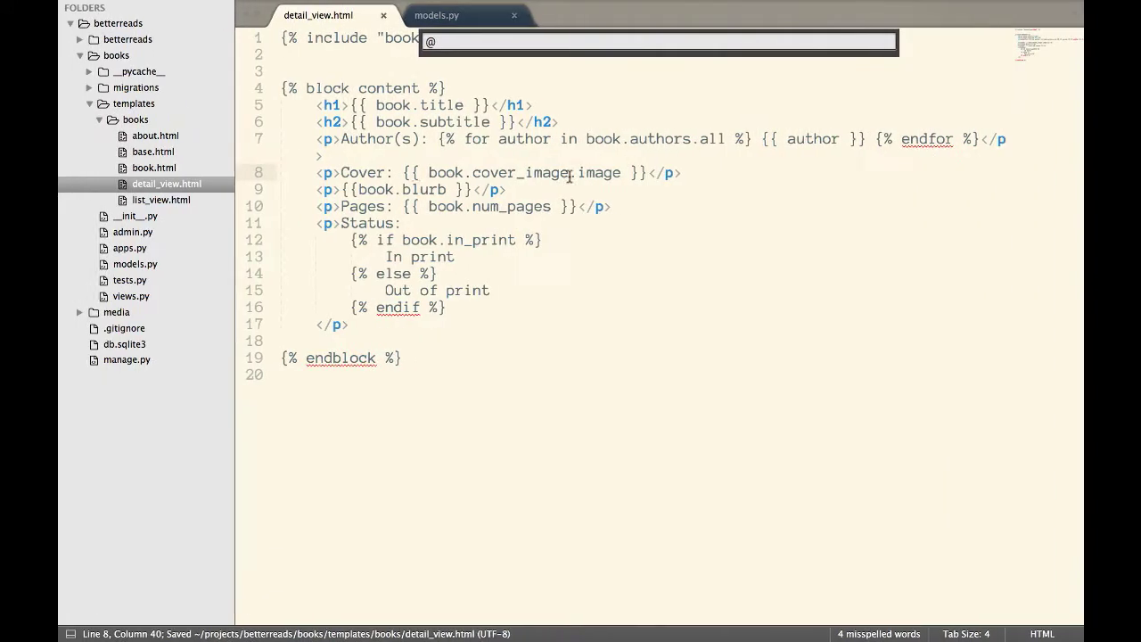
- Extend the Cover line's variable to "book.cover_image.image.path", save the template, and reload the book page
{"action": "type", "text": ".path"}
{"action": "key", "text": "super+s"}
{"action": "key", "text": "super+Tab"}
{"action": "key", "text": "super+r"}
{"action": "key", "text": "super+Tab"}
- Switch to the terminal, stop the development server, and start the Django shell with "python manage.py shell"
{"action": "key", "text": "super+Tab"}
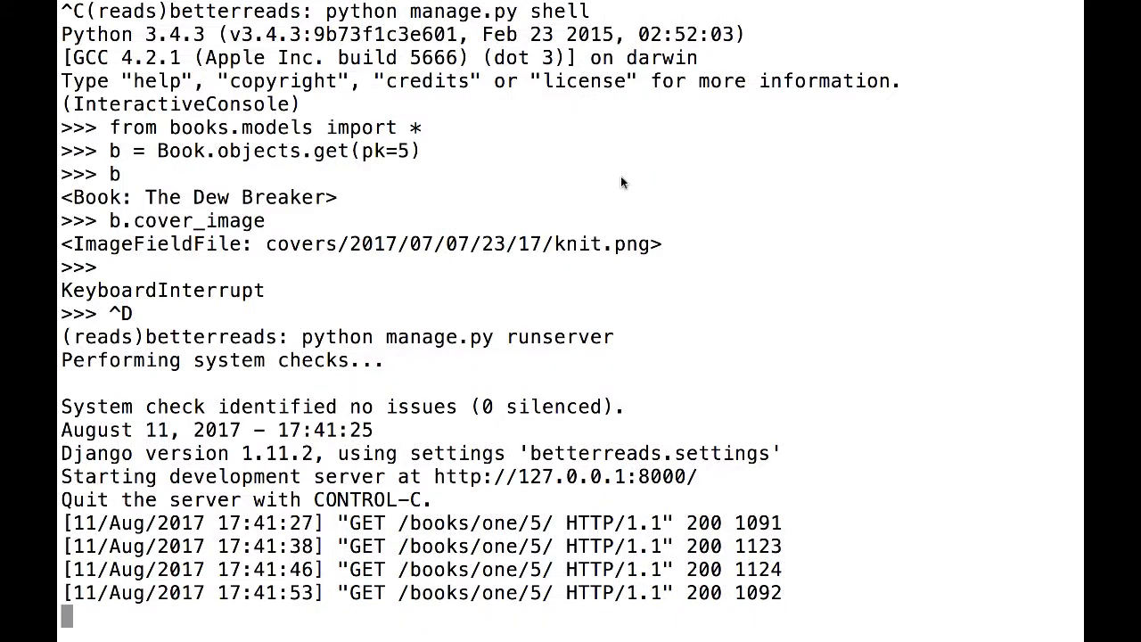
{"action": "key", "text": "ctrl+c"}
{"action": "key", "text": "Up"}
{"action": "key", "text": "Up"}
{"action": "key", "text": "Return"}
- Run "from books.models import *" and load the book with "b = Book.objects.get(pk=5)"
{"action": "type", "text": "f"}
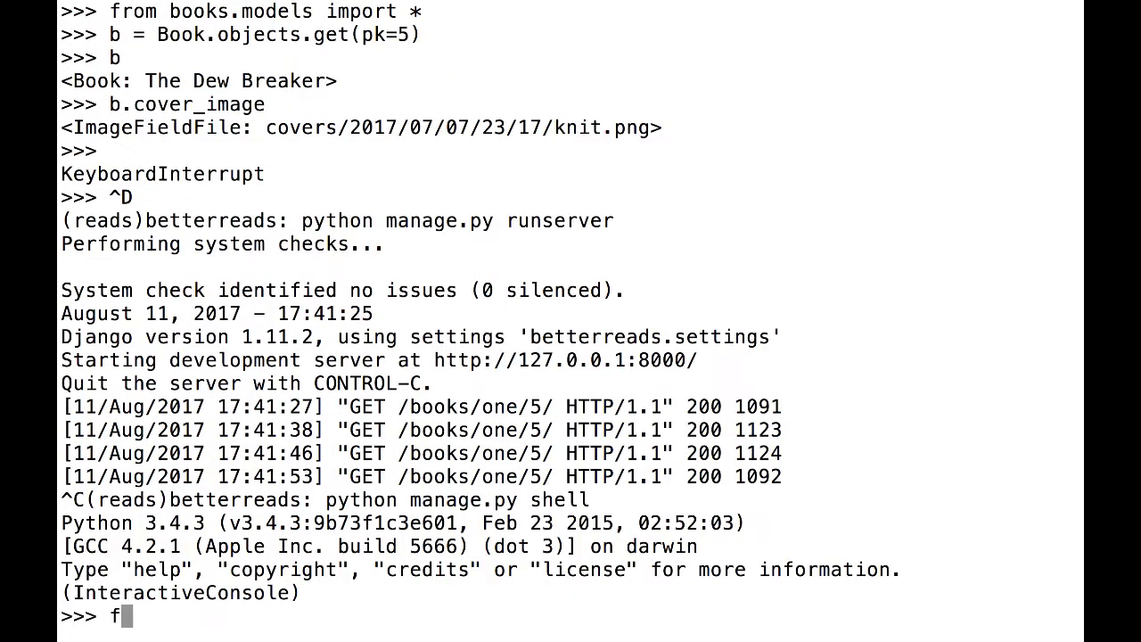
{"action": "type", "text": "rom books.models import "}
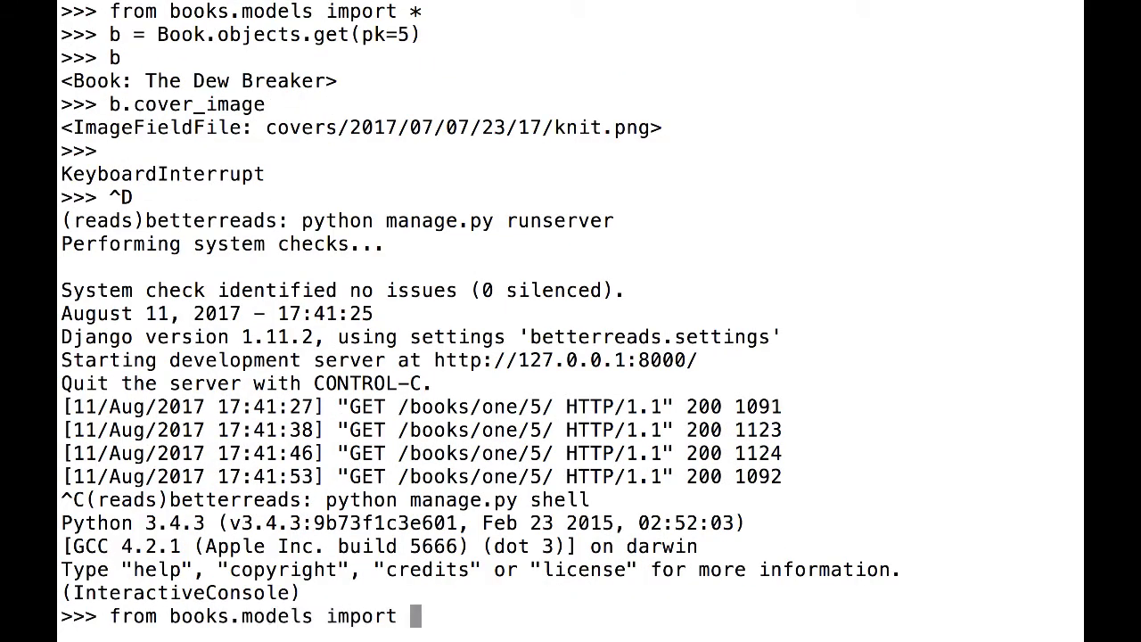
{"action": "type", "text": "*"}
{"action": "key", "text": "Return"}
{"action": "type", "text": "b = Book.objects."}
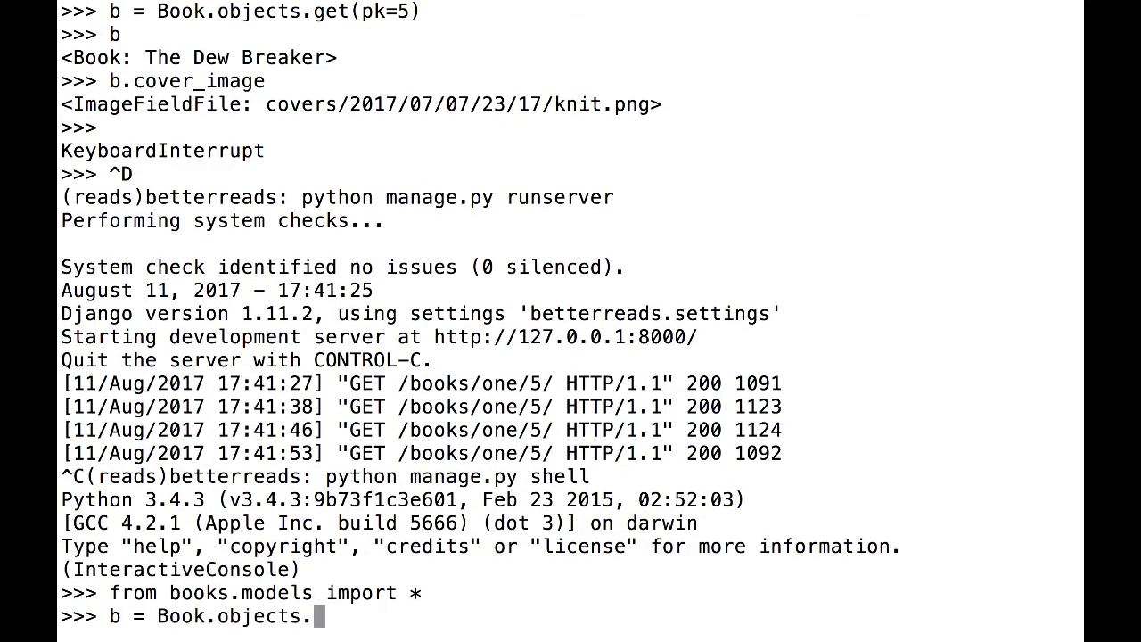
{"action": "type", "text": "get(pk=5)"}
{"action": "key", "text": "Return"}
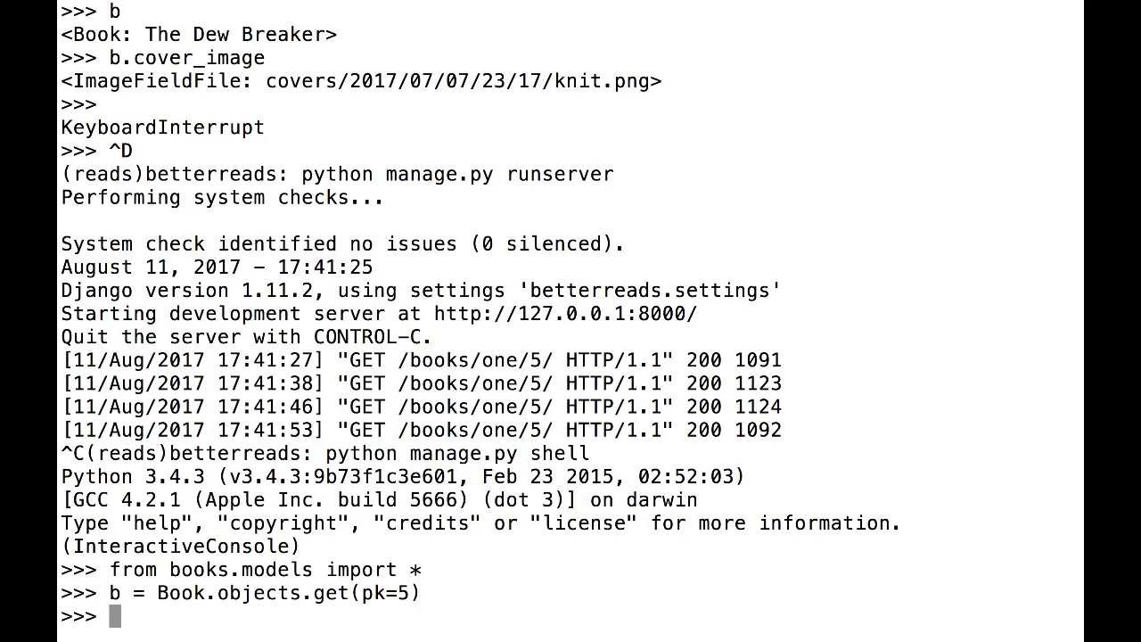
- Evaluate "b.cover_image" and look through all possible attribute completions for "b.cover_image."
{"action": "type", "text": "b.cover_image"}
{"action": "key", "text": "Return"}
{"action": "type", "text": "b.cov"}
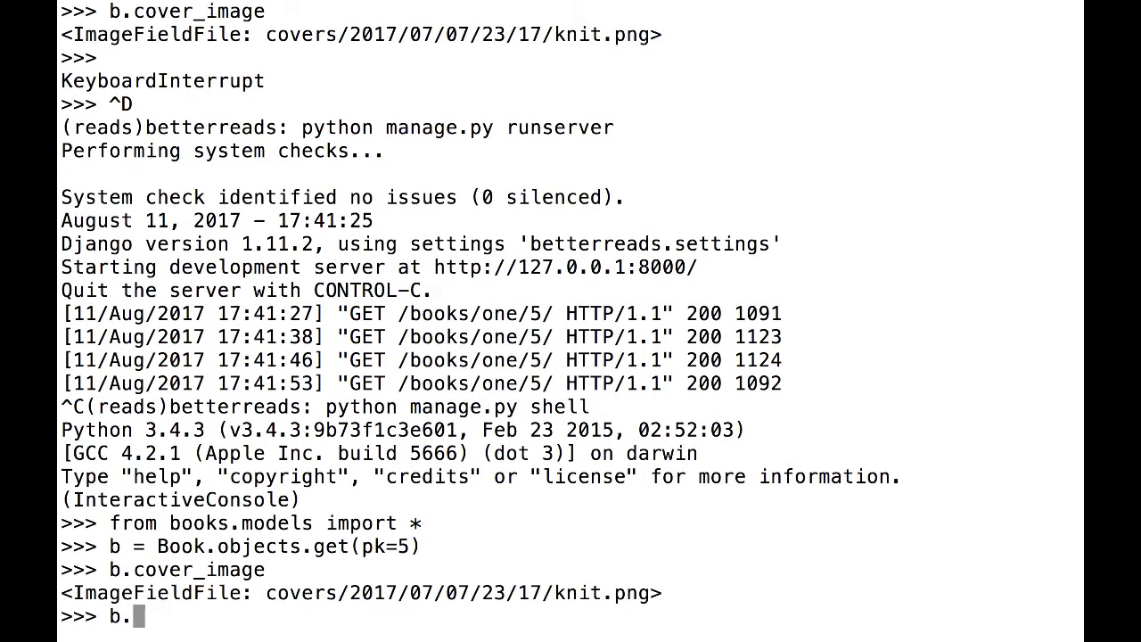
{"action": "type", "text": "er_image."}
{"action": "key", "text": "Tab"}
{"action": "key", "text": "Tab"}
{"action": "type", "text": "nim"}
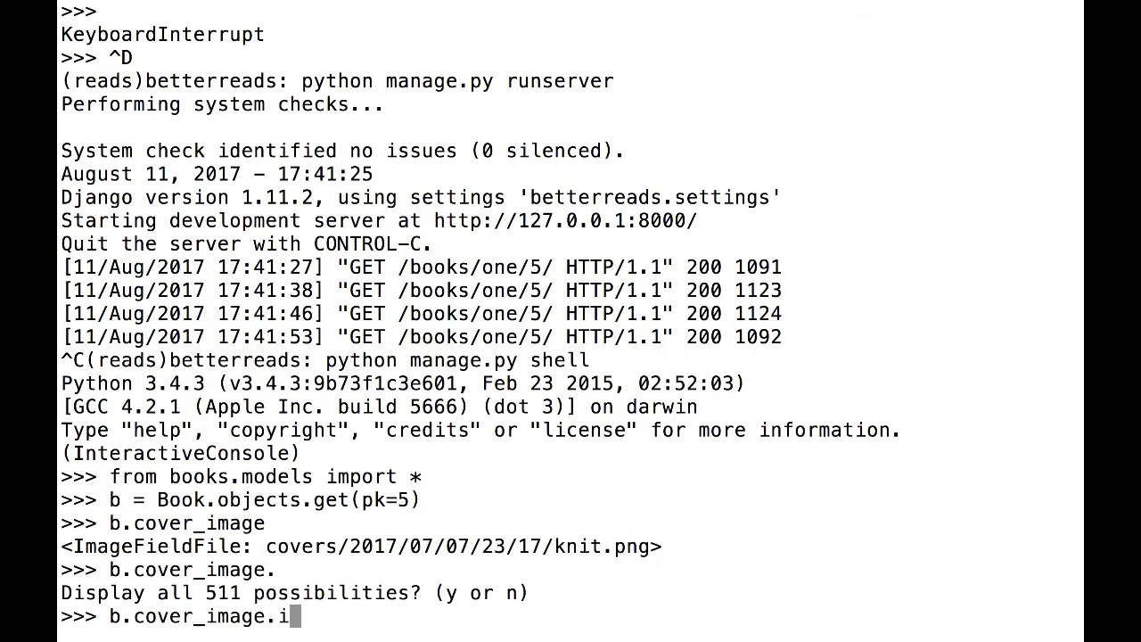
{"action": "key", "text": "BackSpace"}
{"action": "key", "text": "BackSpace"}
{"action": "key", "text": "Tab"}
{"action": "key", "text": "Tab"}
{"action": "key", "text": "y"}
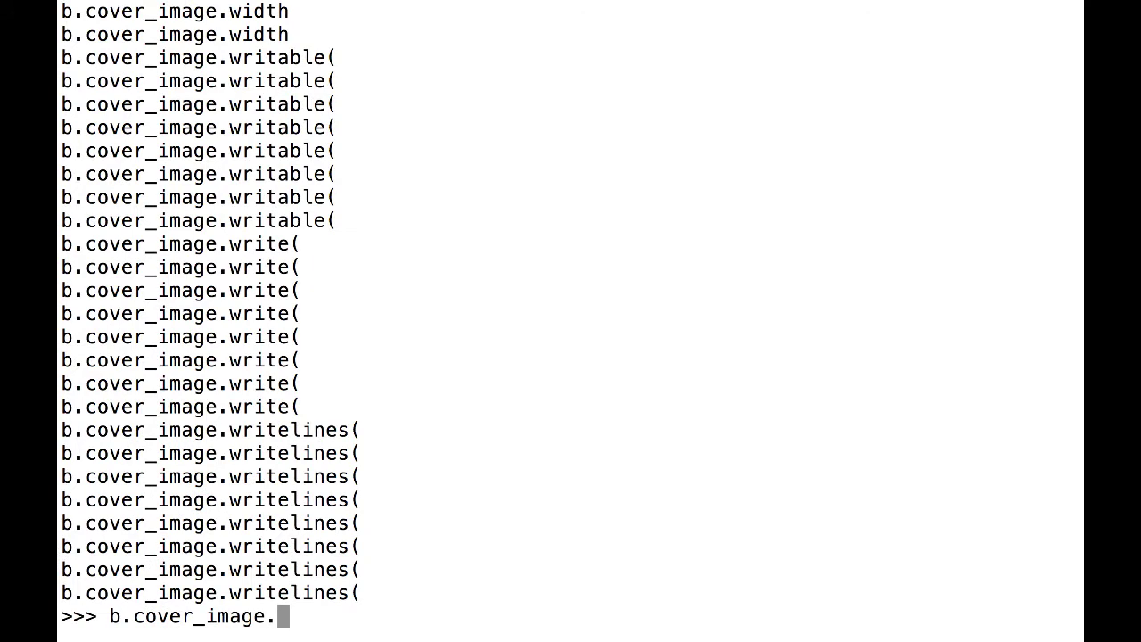
{"action": "scroll", "coordinate": [385, 324], "scroll_direction": "up", "scroll_amount": 20}
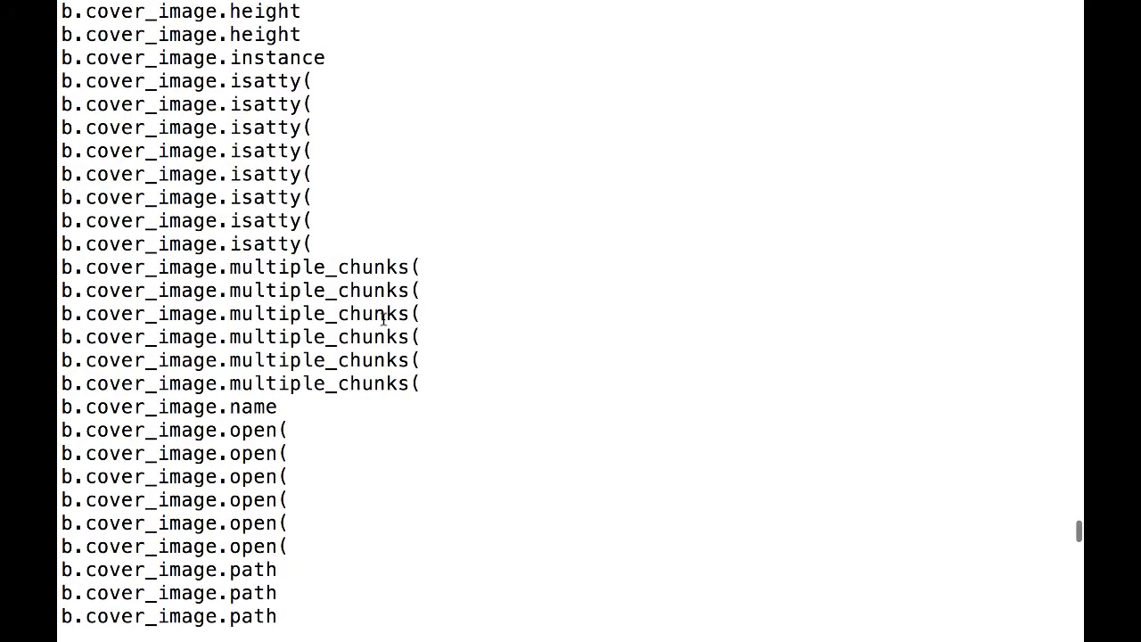
{"action": "scroll", "coordinate": [383, 319], "scroll_direction": "up", "scroll_amount": 15}
{"action": "scroll", "coordinate": [384, 319], "scroll_direction": "down", "scroll_amount": 20}
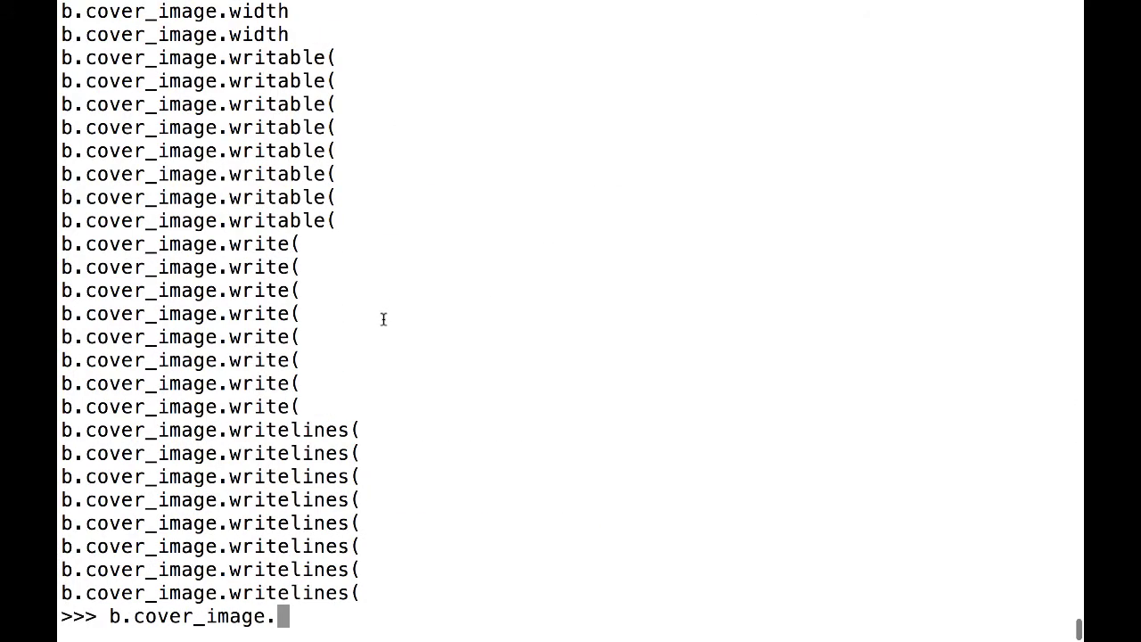
- Clear the shell, list the cover image's attributes with "dir(b.cover_image)", and evaluate "b.cover_image.url"
{"action": "key", "text": "ctrl+l"}
{"action": "key", "text": "ctrl+c"}
{"action": "type", "text": "dir(b.cover_image)"}
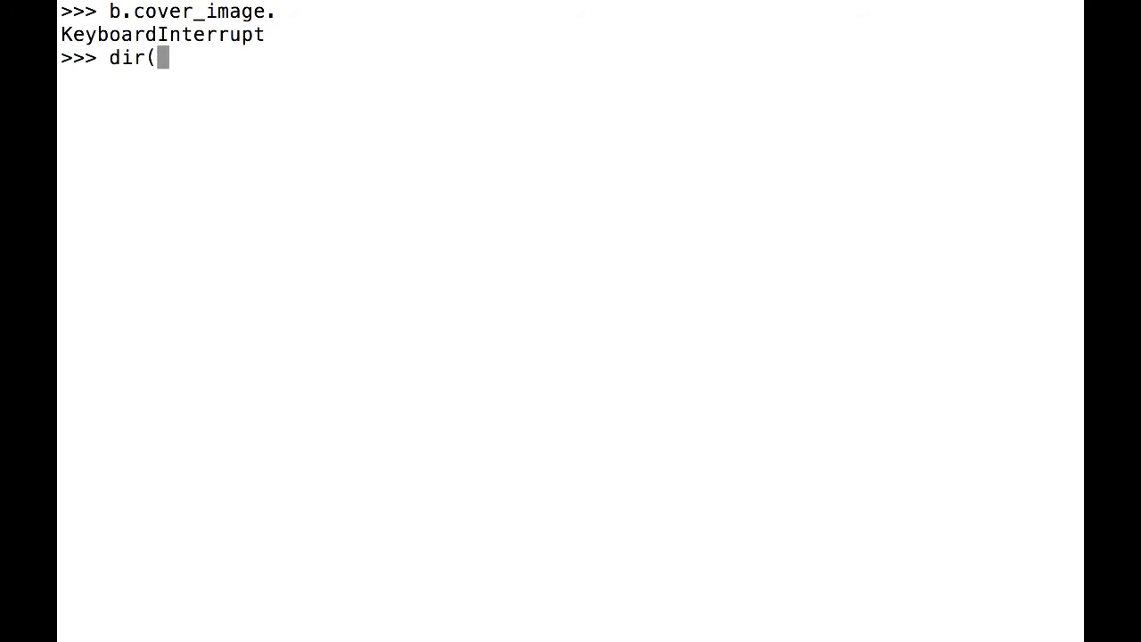
{"action": "key", "text": "Return"}
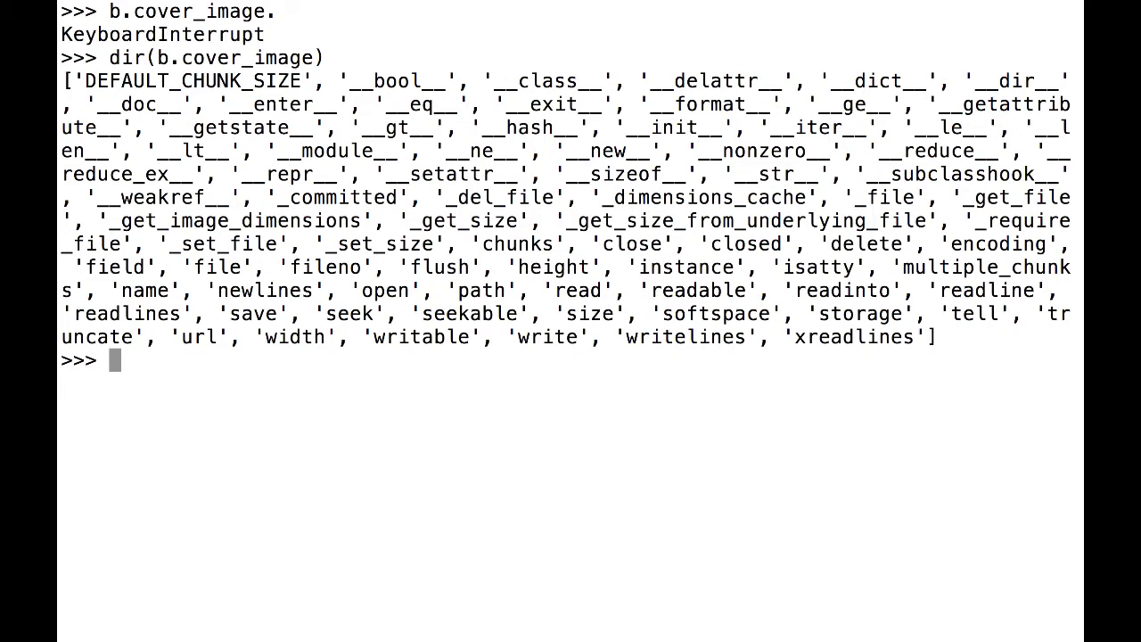
{"action": "type", "text": "b.cover_image.url"}
{"action": "key", "text": "Return"}
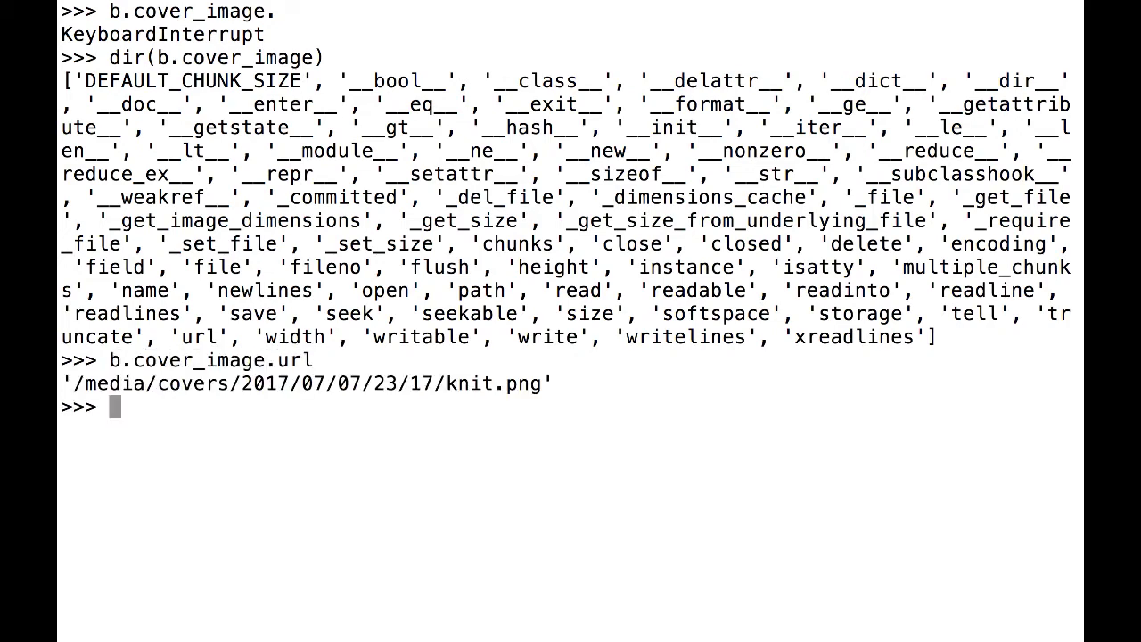
- Copy the path "/media/covers/2017/07/07/23/17/knit.png" from the shell and try to open it on 127.0.0.1:8000 in the browser
{"action": "key", "text": "super+Tab"}
{"action": "key", "text": "super+Tab"}
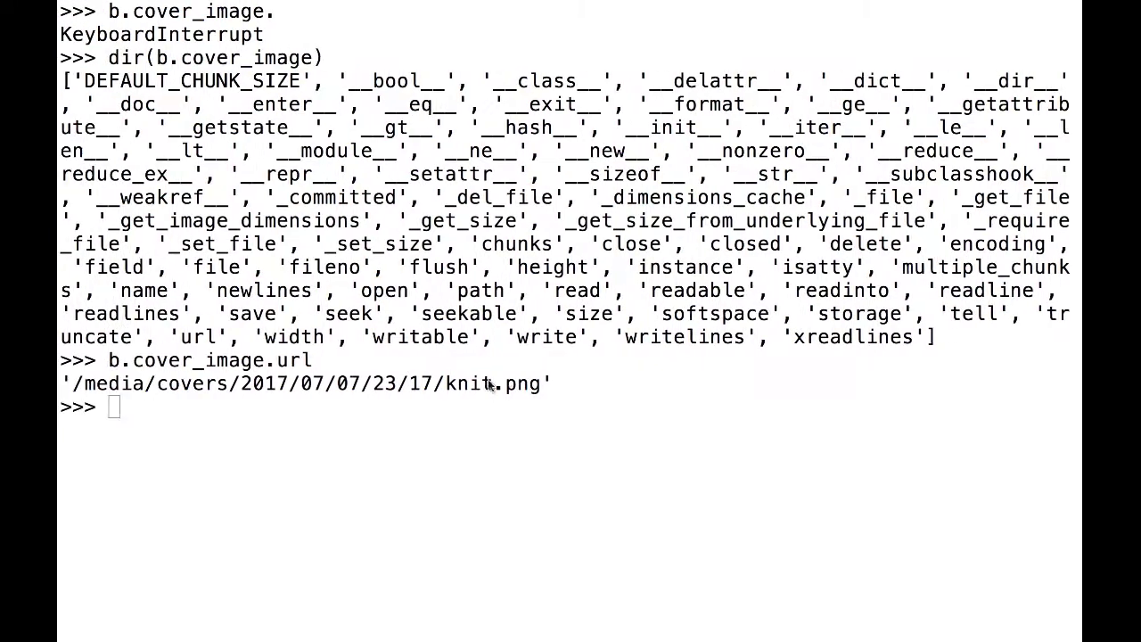
{"action": "left_click_drag", "start_coordinate": [548, 384], "coordinate": [75, 385]}
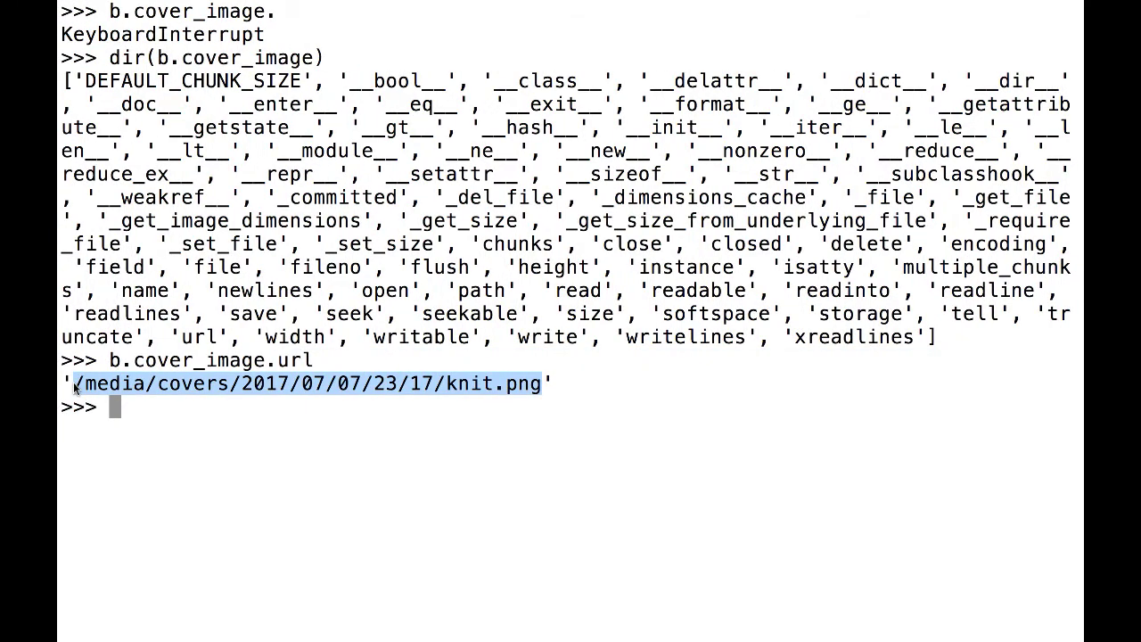
{"action": "key", "text": "super+c"}
{"action": "key", "text": "super+Tab"}
{"action": "left_click", "coordinate": [591, 15]}
{"action": "left_click", "coordinate": [452, 16]}
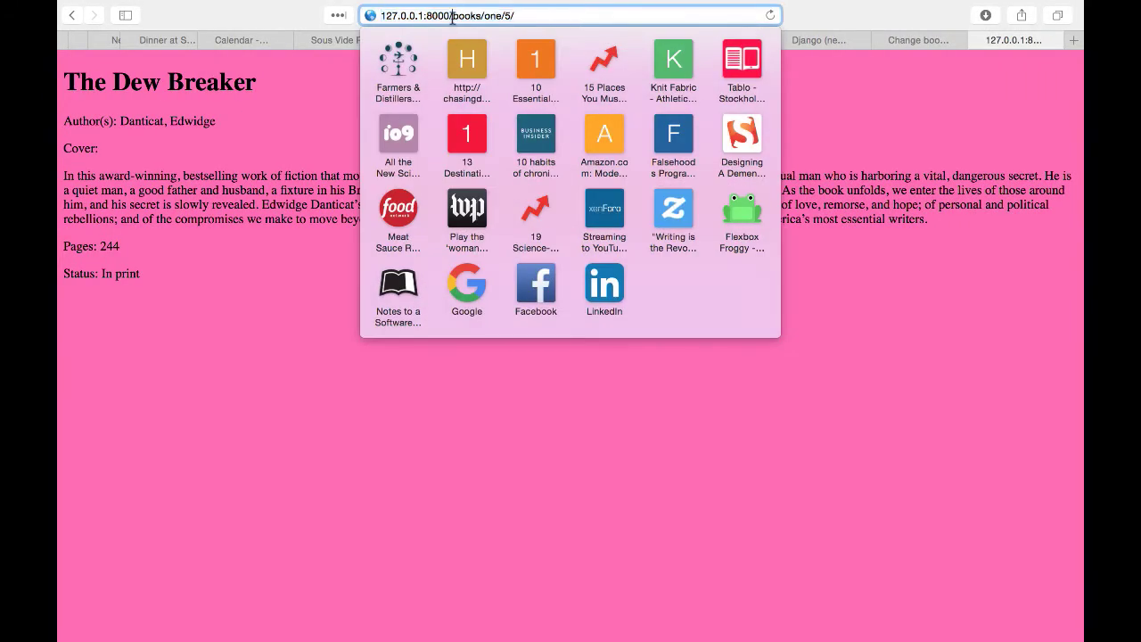
{"action": "left_click_drag", "start_coordinate": [452, 15], "coordinate": [666, 30]}
{"action": "key", "text": "super+v"}
{"action": "key", "text": "Return"}
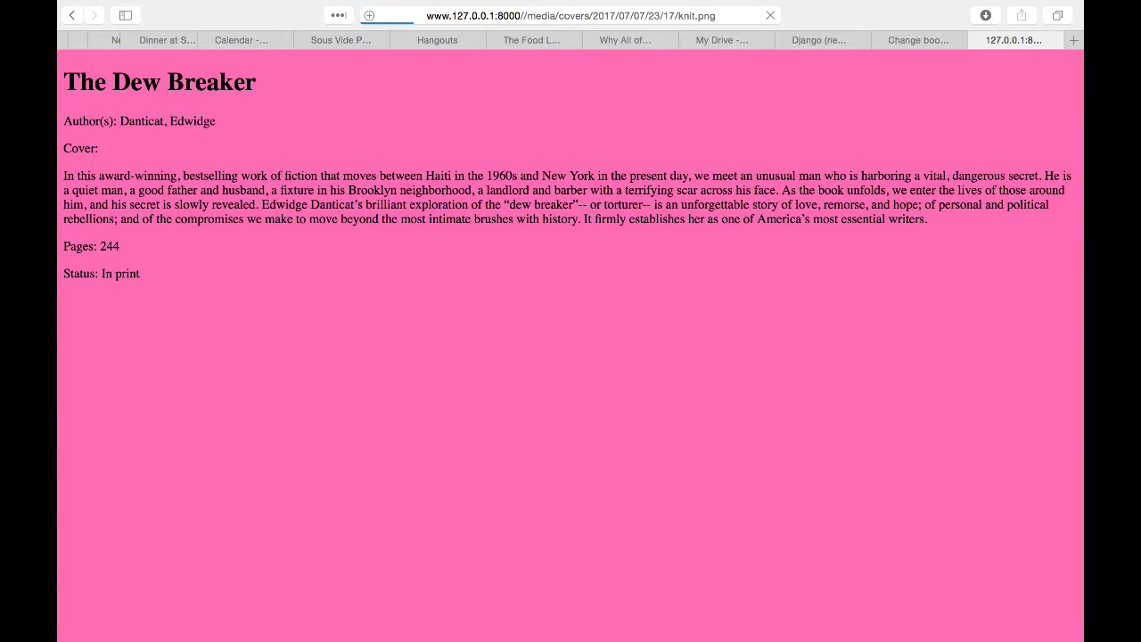
- Exit the Django shell in the terminal and restart the server with "python manage.py runserver"
{"action": "key", "text": "super+Tab"}
{"action": "key", "text": "ctrl+c"}
{"action": "key", "text": "ctrl+d"}
{"action": "key", "text": "Return"}
{"action": "key", "text": "Up"}
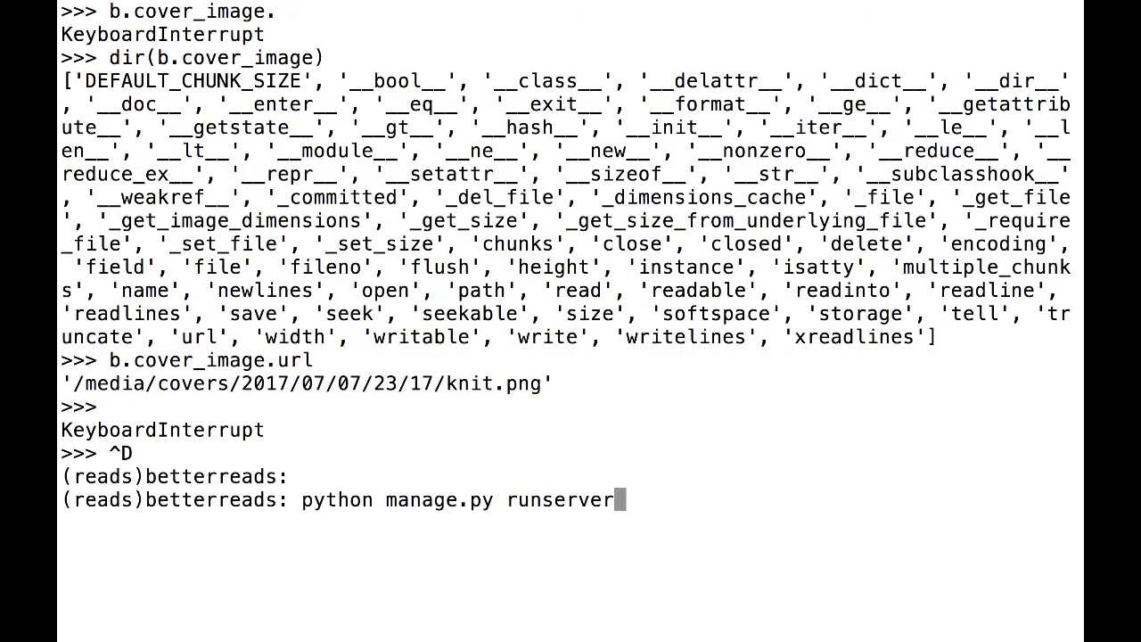
{"action": "key", "text": "Return"}
- Try the address "127.0.0.1:8000//media/covers/2017/07/07/23/17/knit.png" in the browser with the server running
{"action": "key", "text": "super+Tab"}
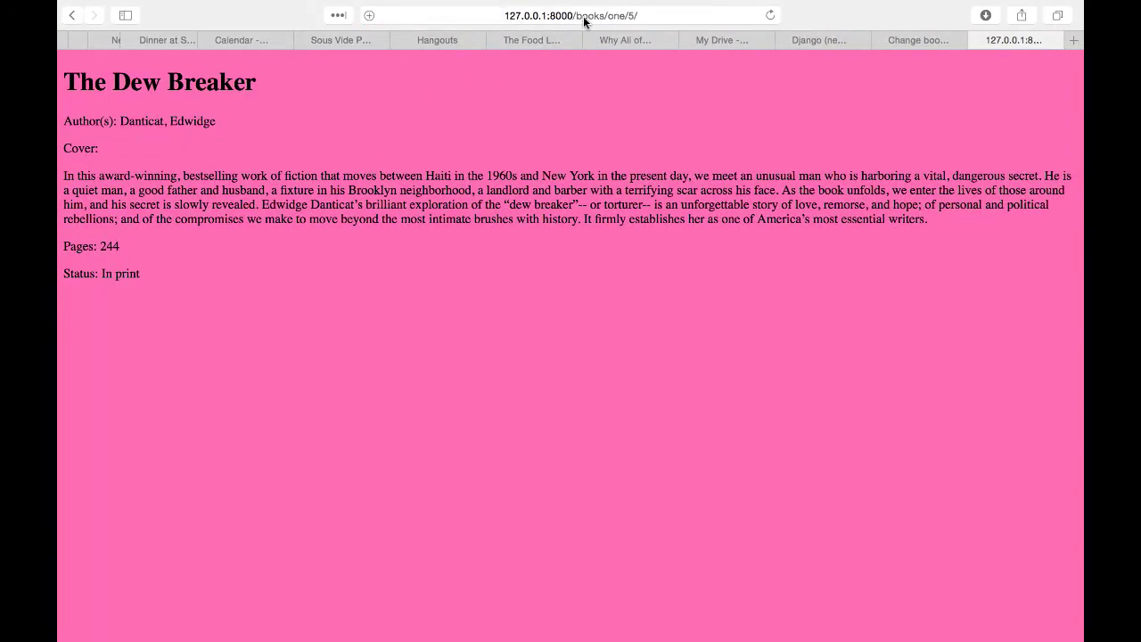
{"action": "left_click", "coordinate": [552, 20]}
{"action": "key", "text": "super+v"}
{"action": "key", "text": "Return"}
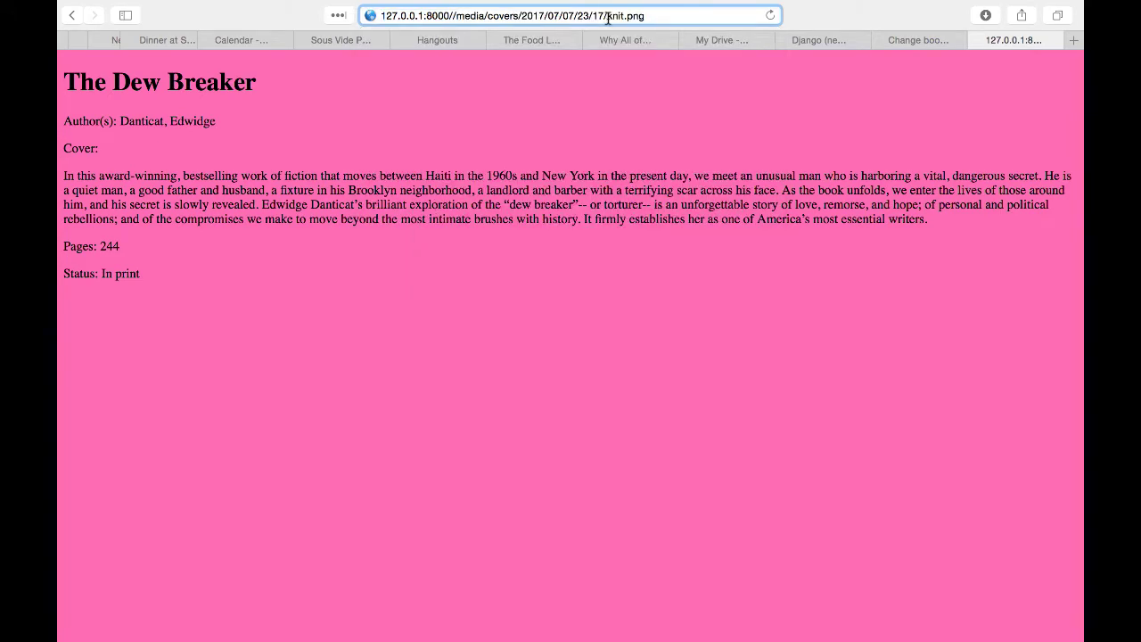
- Remove the duplicate slash before "media" from the address and open the cover image URL
{"action": "left_click", "coordinate": [517, 17]}
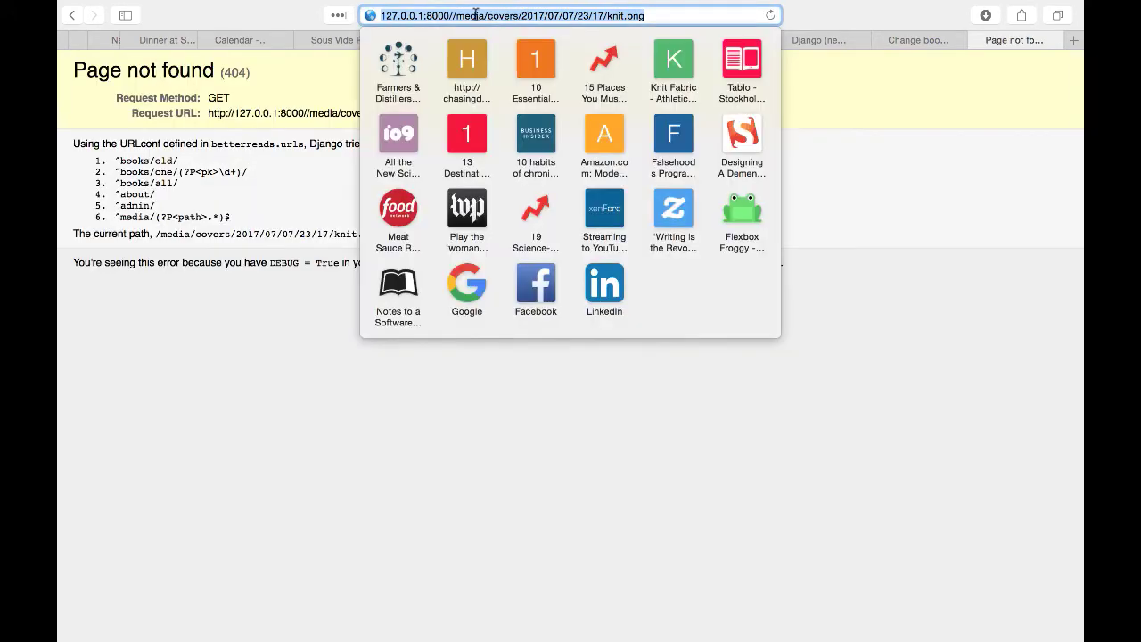
{"action": "left_click", "coordinate": [457, 15]}
{"action": "key", "text": "BackSpace"}
{"action": "key", "text": "Return"}
- Go back to the book page and check the image requests in the terminal's server log
{"action": "left_click", "coordinate": [71, 15]}
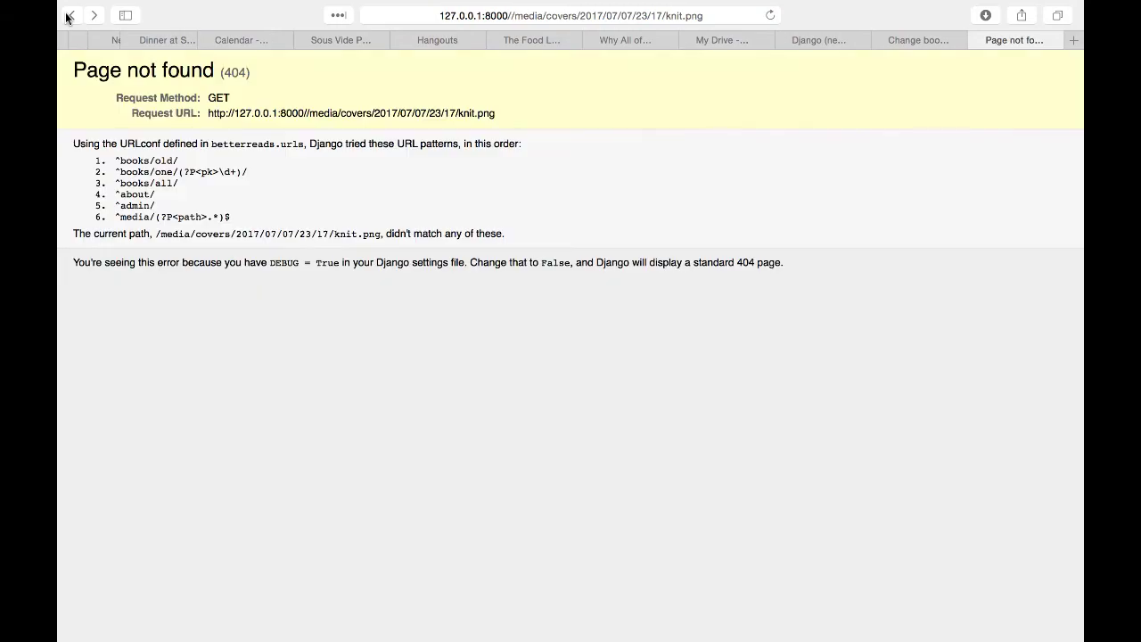
{"action": "left_click", "coordinate": [71, 15]}
{"action": "key", "text": "super+Tab"}
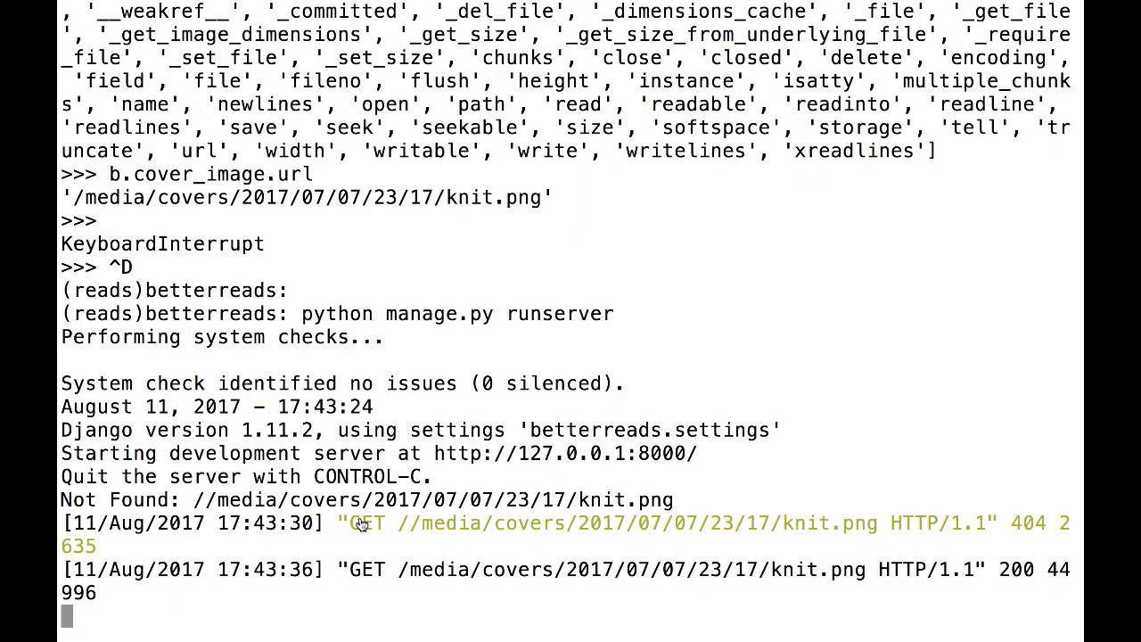
- Remove ".image" from the Cover line in detail_view.html so the variable reads "book.cover_image.path", and save the file
{"action": "key", "text": "super+Tab"}
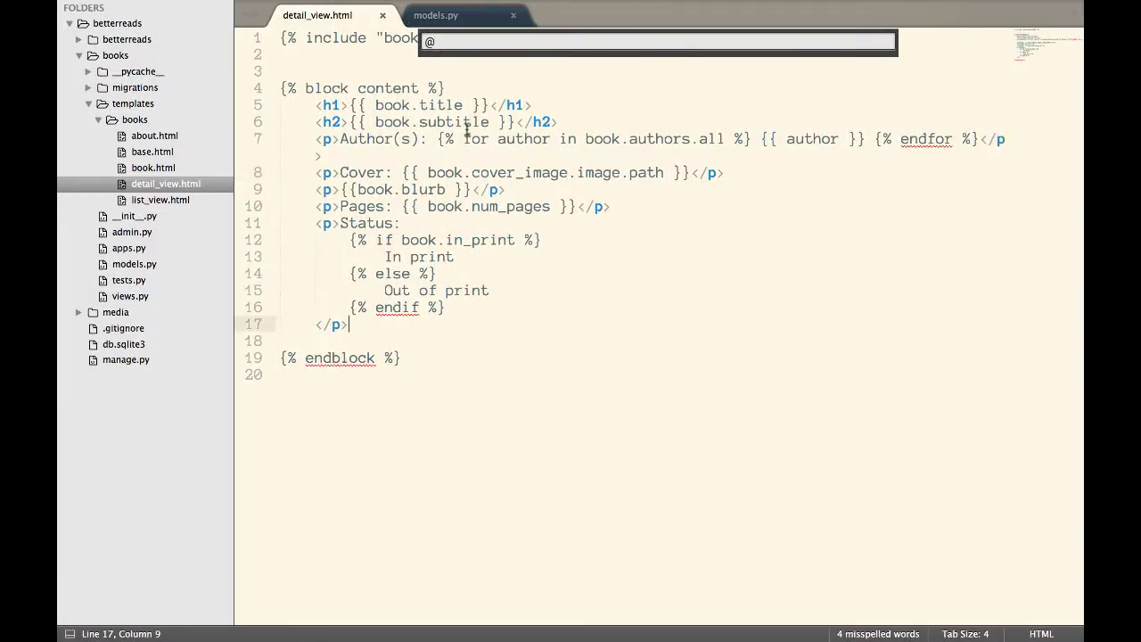
{"action": "left_click", "coordinate": [448, 189]}
{"action": "left_click", "coordinate": [463, 156]}
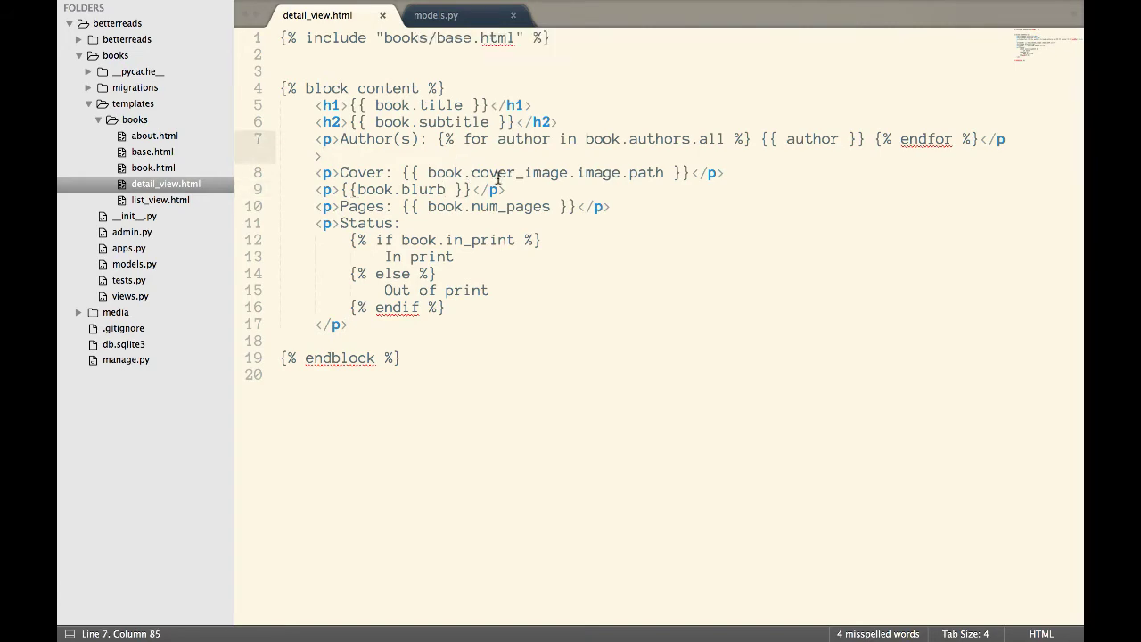
{"action": "left_click", "coordinate": [577, 176]}
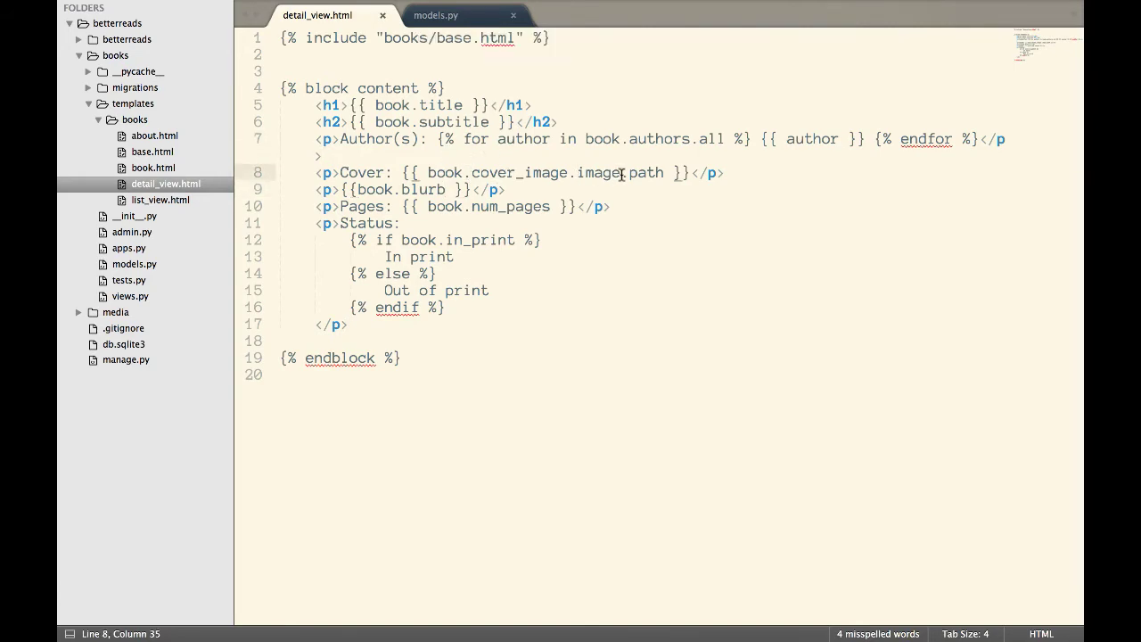
{"action": "double_click", "coordinate": [618, 172]}
{"action": "key", "text": "BackSpace"}
{"action": "key", "text": "BackSpace"}
{"action": "key", "text": "super+s"}
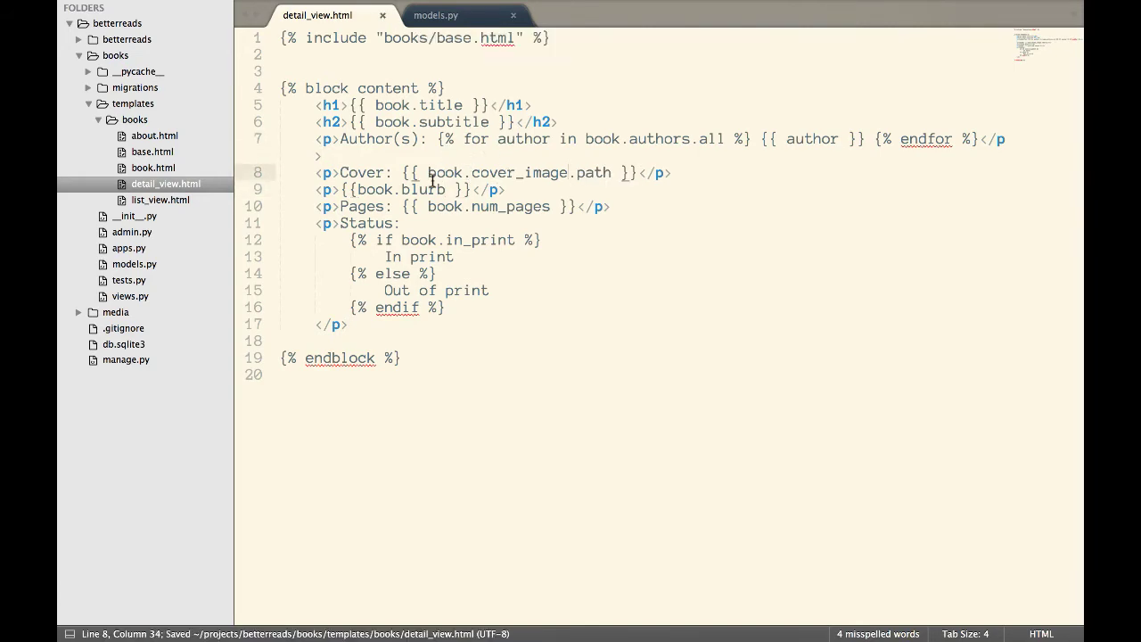
- Reload the book page in the browser to check what the Cover line outputs with ".path"
{"action": "key", "text": "super+Tab"}
{"action": "key", "text": "super+Tab"}
{"action": "key", "text": "super+Tab"}
{"action": "key", "text": "super+r"}
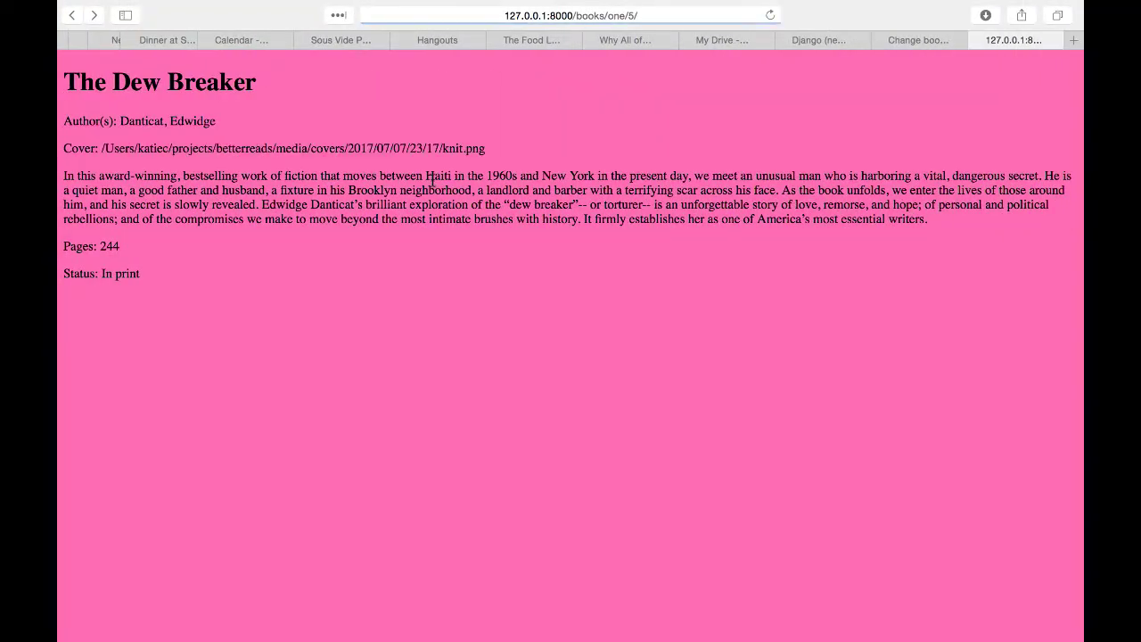
- Change the Cover line's variable to "book.cover_image.url", save the template, and reload the book page
{"action": "key", "text": "super+Tab"}
{"action": "double_click", "coordinate": [590, 172]}
{"action": "type", "text": "url"}
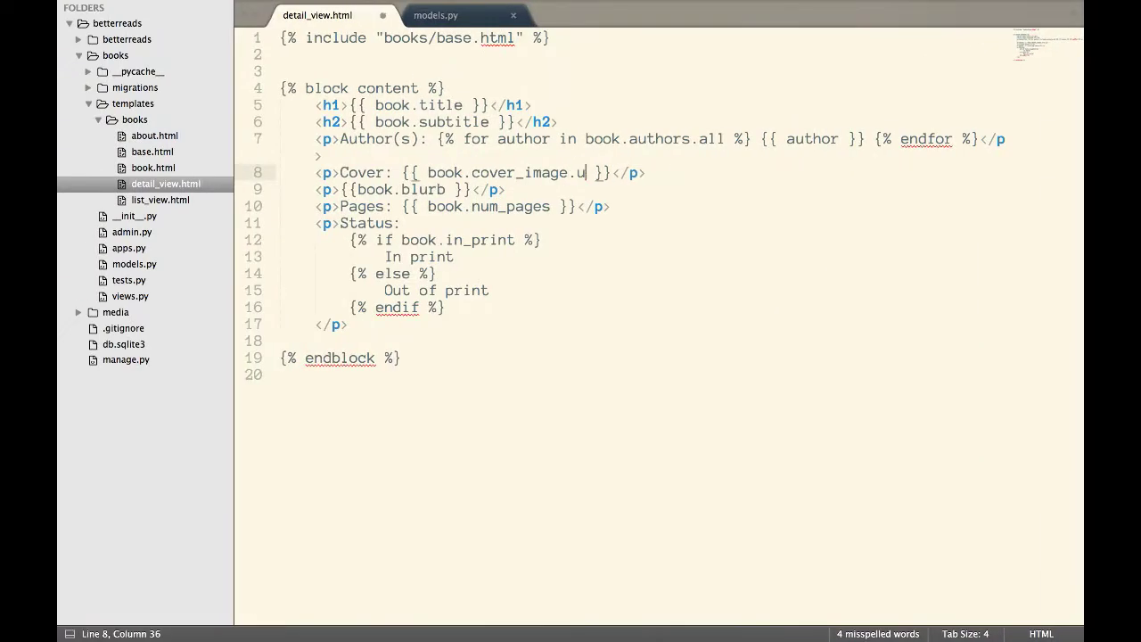
{"action": "key", "text": "super+s"}
{"action": "key", "text": "super+Tab"}
{"action": "key", "text": "super+r"}
{"action": "key", "text": "super+Tab"}
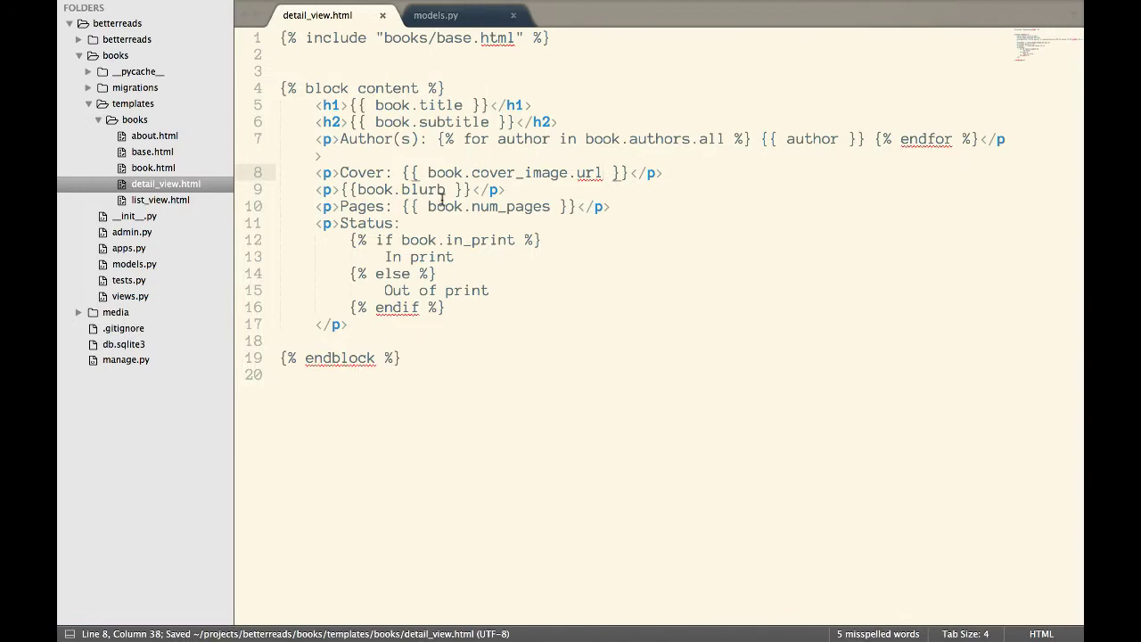
{"action": "type", "text": "http"}
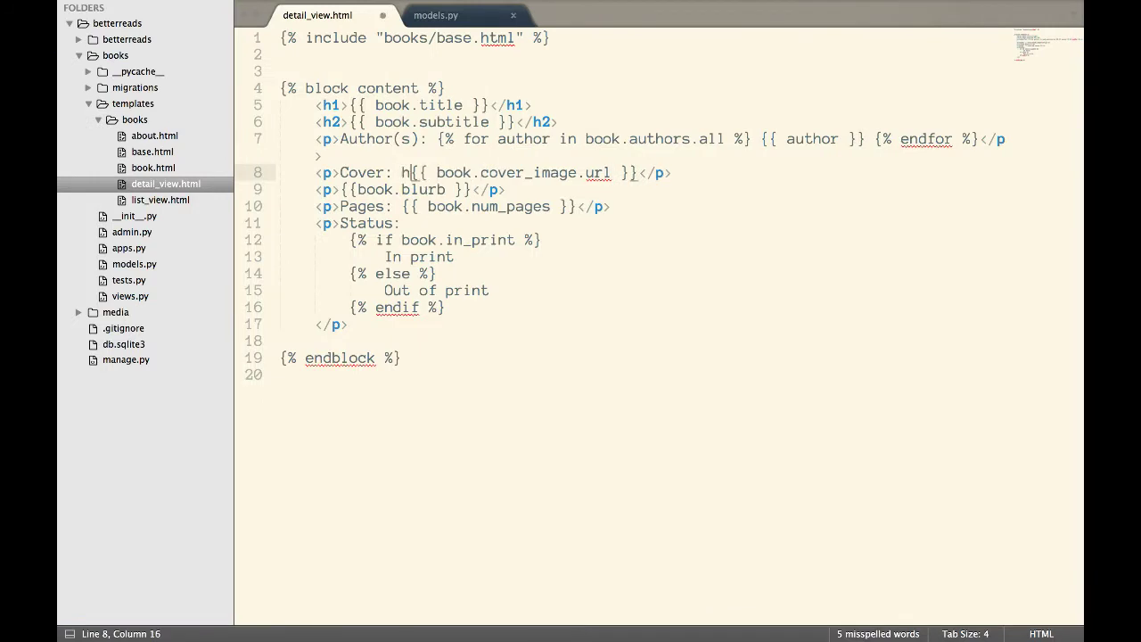
{"action": "key", "text": "BackSpace"}
{"action": "key", "text": "BackSpace"}
{"action": "key", "text": "BackSpace"}
{"action": "key", "text": "BackSpace"}
{"action": "key", "text": "super+Tab"}
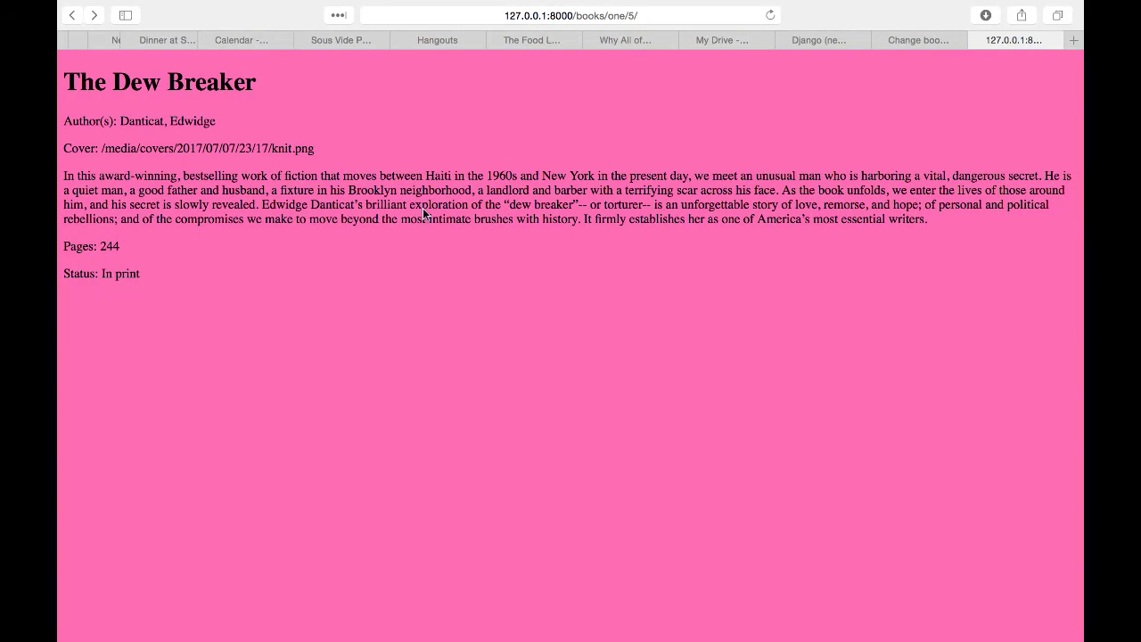
- Make the Cover line in detail_view.html read <img src="{{ book.cover_image.url }}"> instead of the bare variable, and save the template
{"action": "key", "text": "super+Tab"}
{"action": "type", "text": "<img"}
{"action": "key", "text": "BackSpace"}
{"action": "key", "text": "BackSpace"}
{"action": "key", "text": "BackSpace"}
{"action": "key", "text": "BackSpace"}
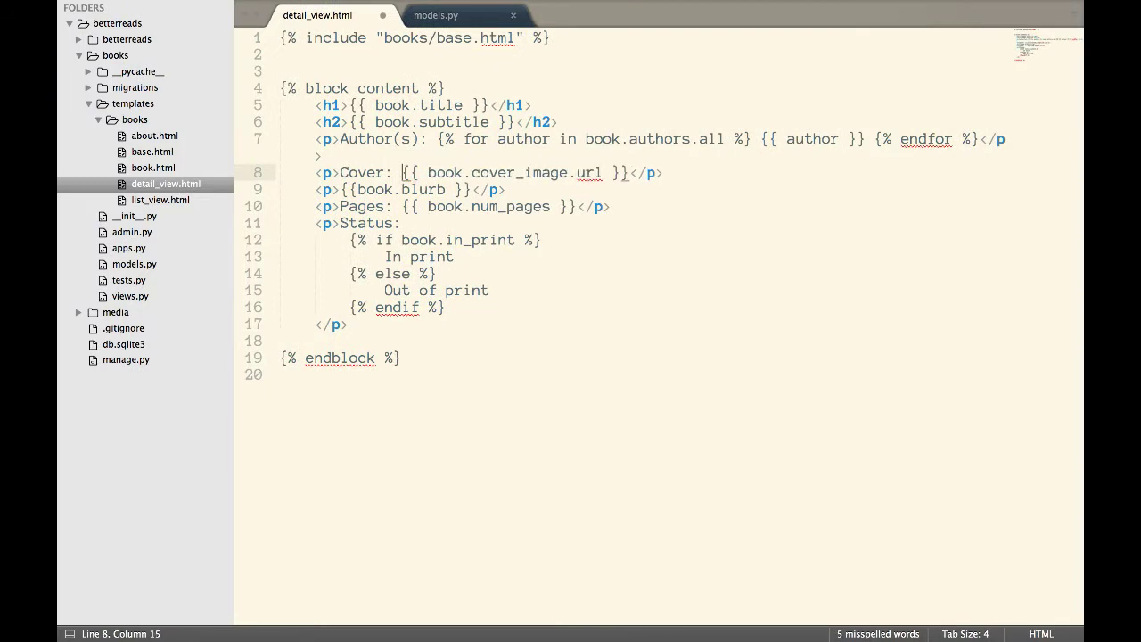
{"action": "type", "text": "<im"}
{"action": "key", "text": "Tab"}
{"action": "left_click_drag", "start_coordinate": [507, 172], "coordinate": [739, 172]}
{"action": "key", "text": "super+x"}
{"action": "key", "text": "super+v"}
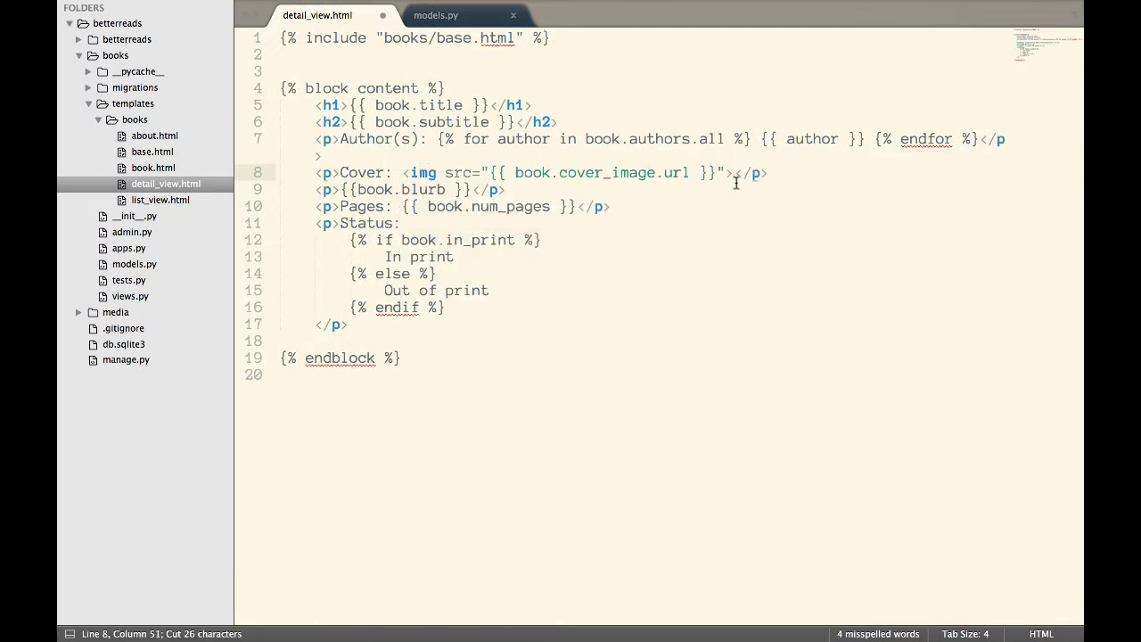
{"action": "key", "text": "super+s"}
- Reload the book page to view the cover image and check the image request in the terminal's server log
{"action": "key", "text": "super+Tab"}
{"action": "key", "text": "super+r"}
{"action": "key", "text": "super+Tab"}
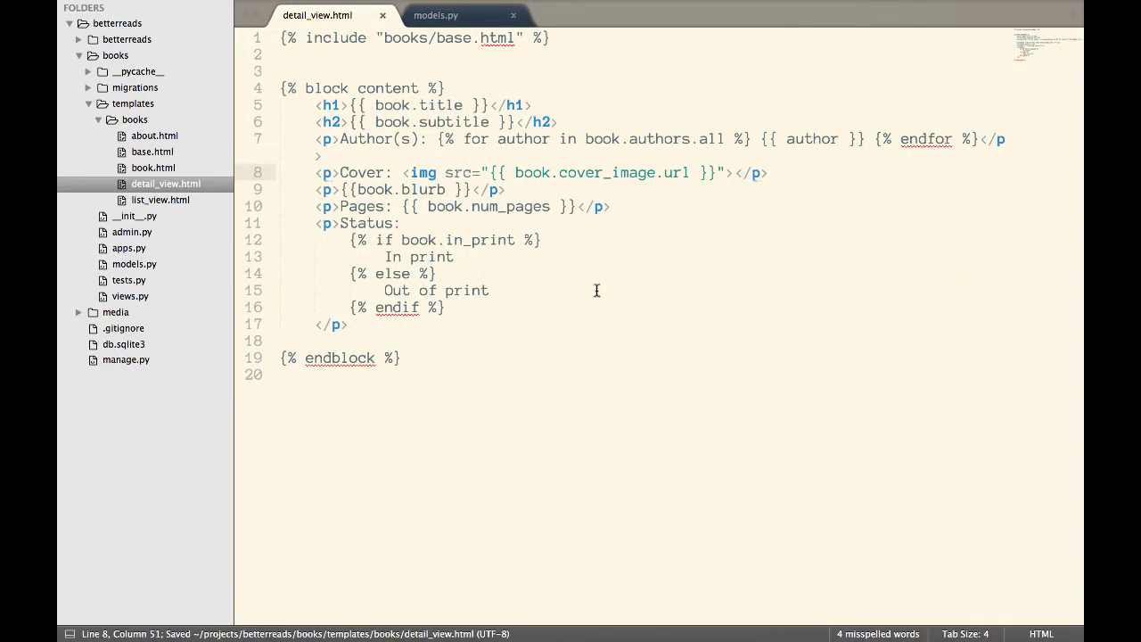
{"action": "key", "text": "super+Tab"}
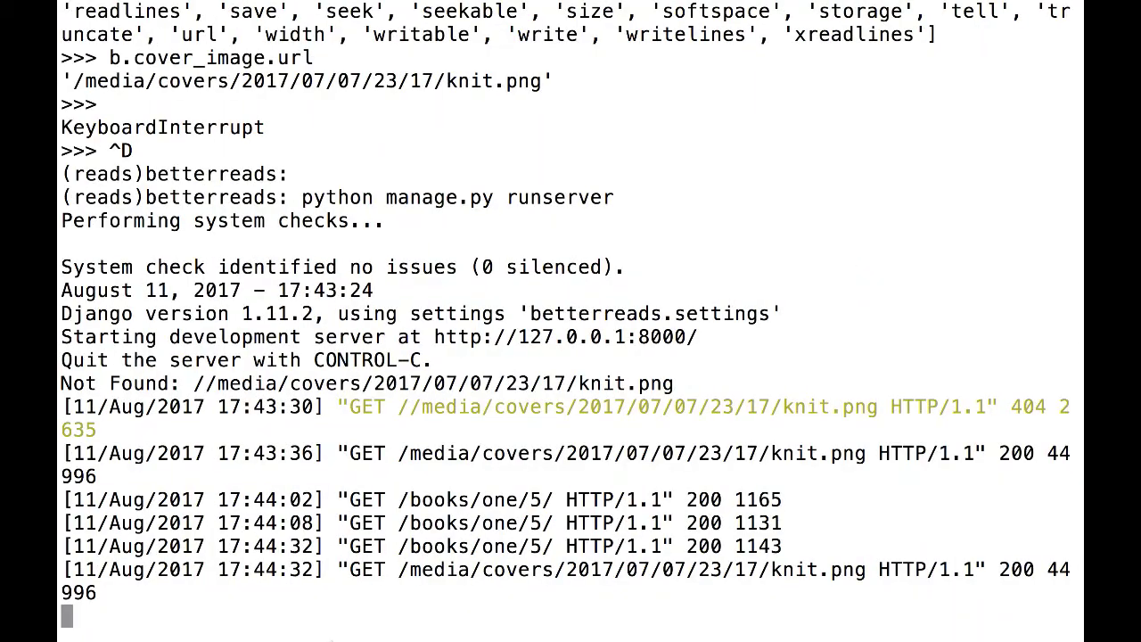
{"action": "key", "text": "super+Tab"}
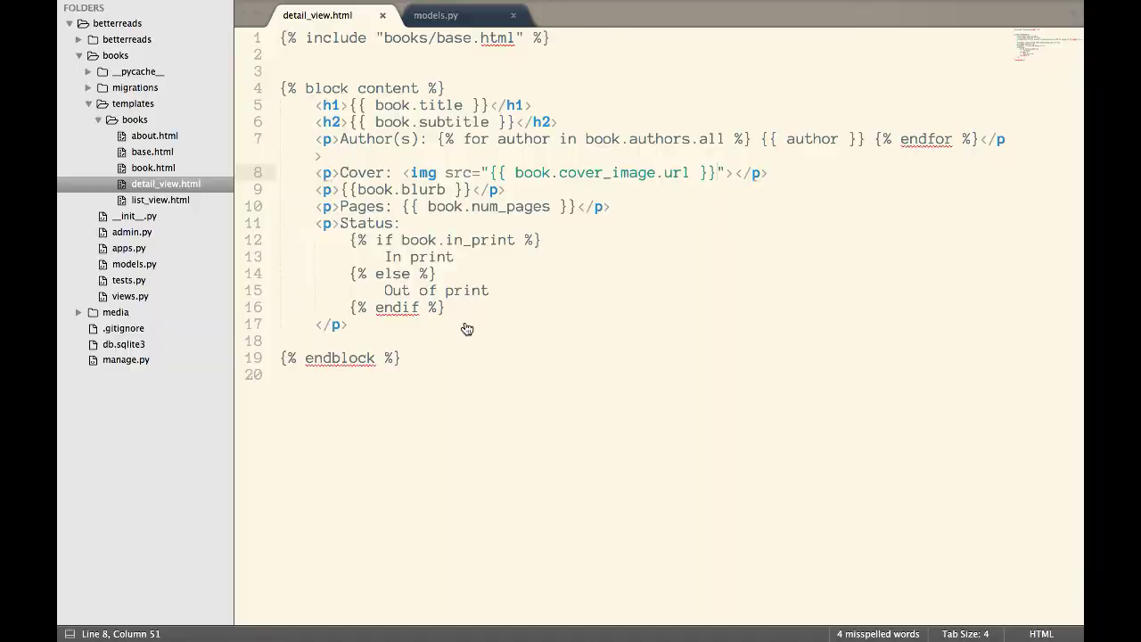
- Switch to the Django script document in Google Docs and start the empty row's narration with "Our cover image"
{"action": "key", "text": "super+Tab"}
{"action": "left_click", "coordinate": [818, 40]}
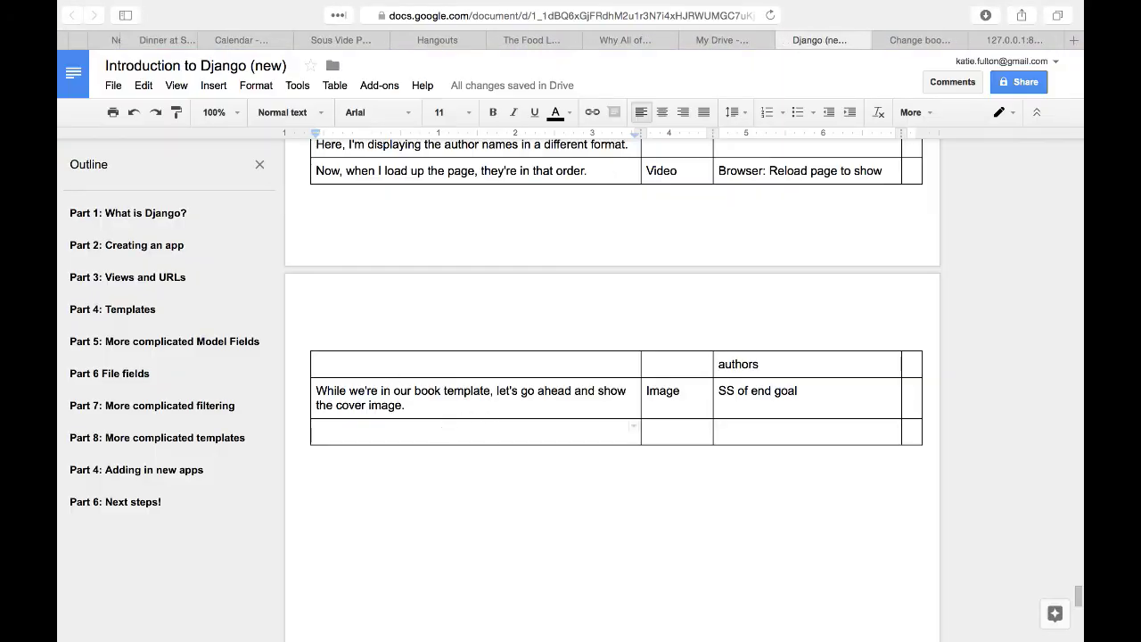
{"action": "type", "text": "Our cover image "}
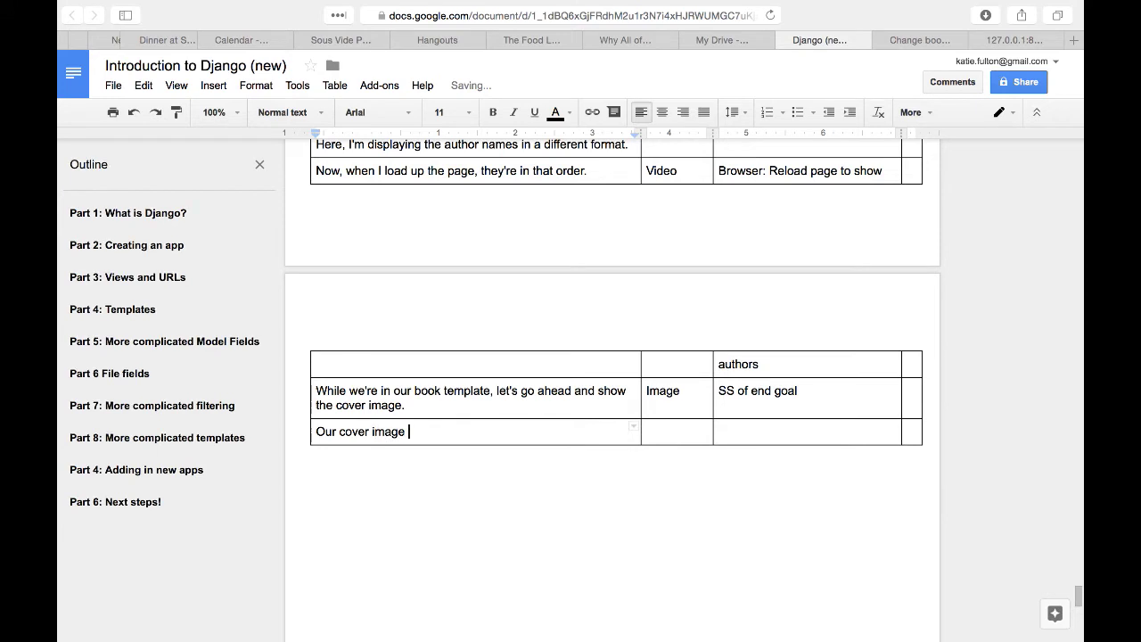
{"action": "type", "text": "is stored under th"}
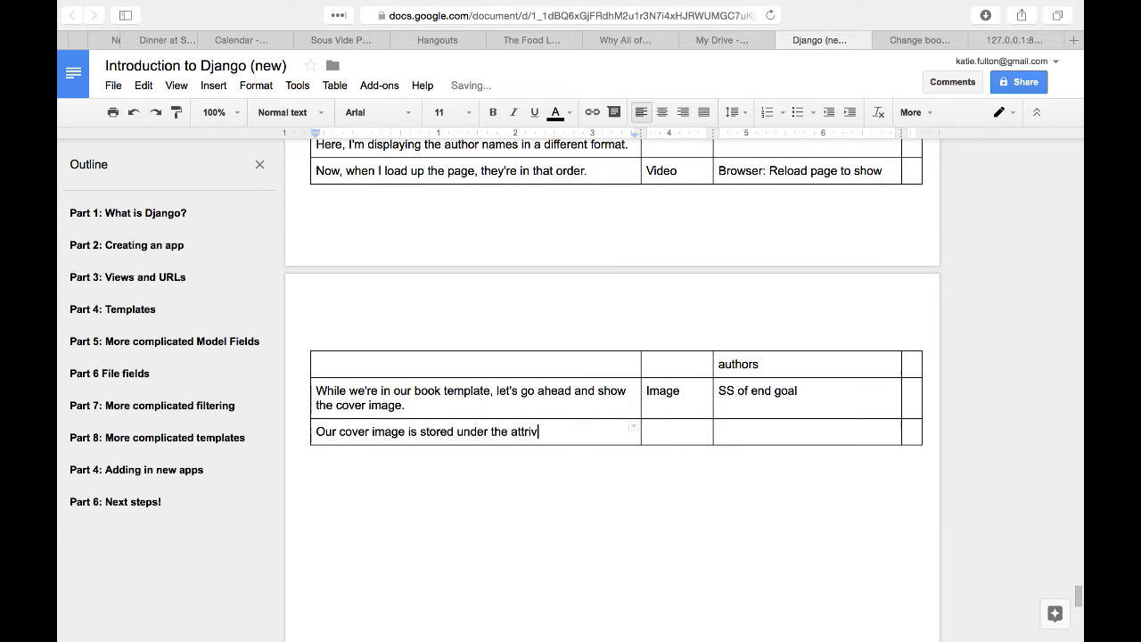
{"action": "type", "text": "e attribute \"cover_image\", so all we have to"}
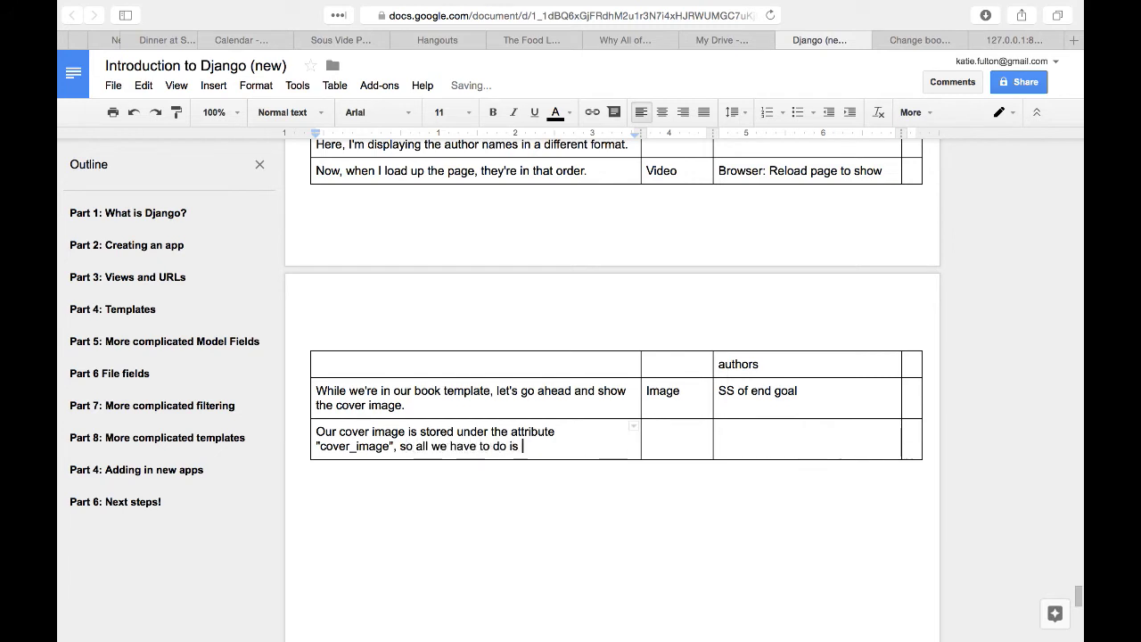
{"action": "type", "text": " do is add"}
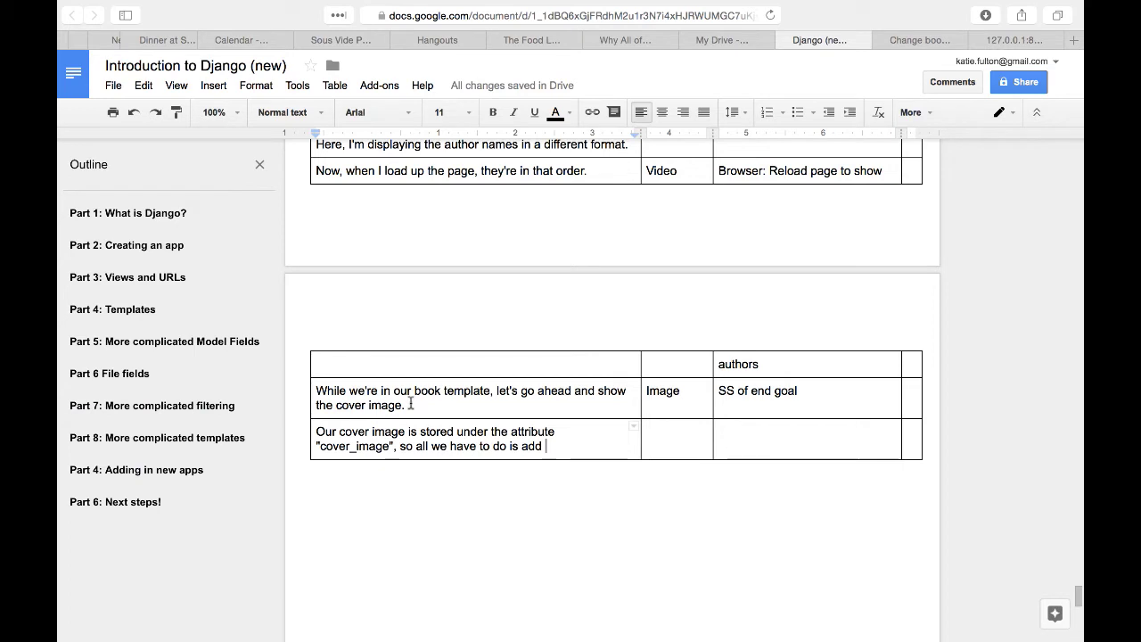
{"action": "left_click", "coordinate": [393, 445], "text": "shift"}
{"action": "key", "text": "BackSpace"}
{"action": "type", "text": ". There'"}
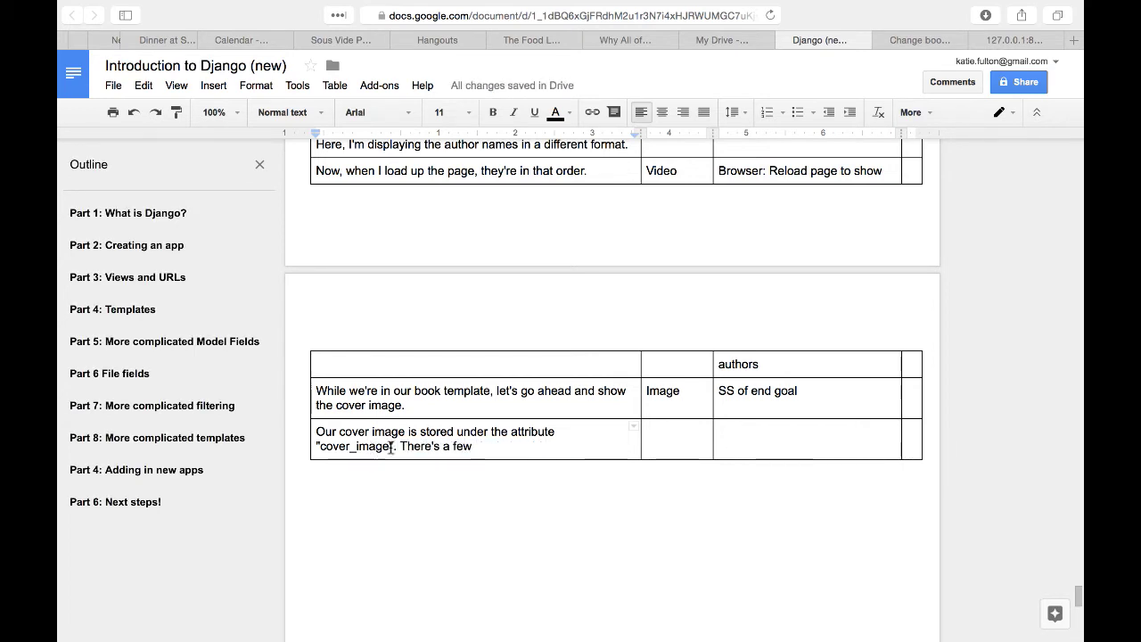
- Replace everything after "Our cover image" with "is an ImageField, which comes with a few attributes of its own. Here"
{"action": "left_click", "coordinate": [407, 434], "text": "shift"}
{"action": "type", "text": "is an Im"}
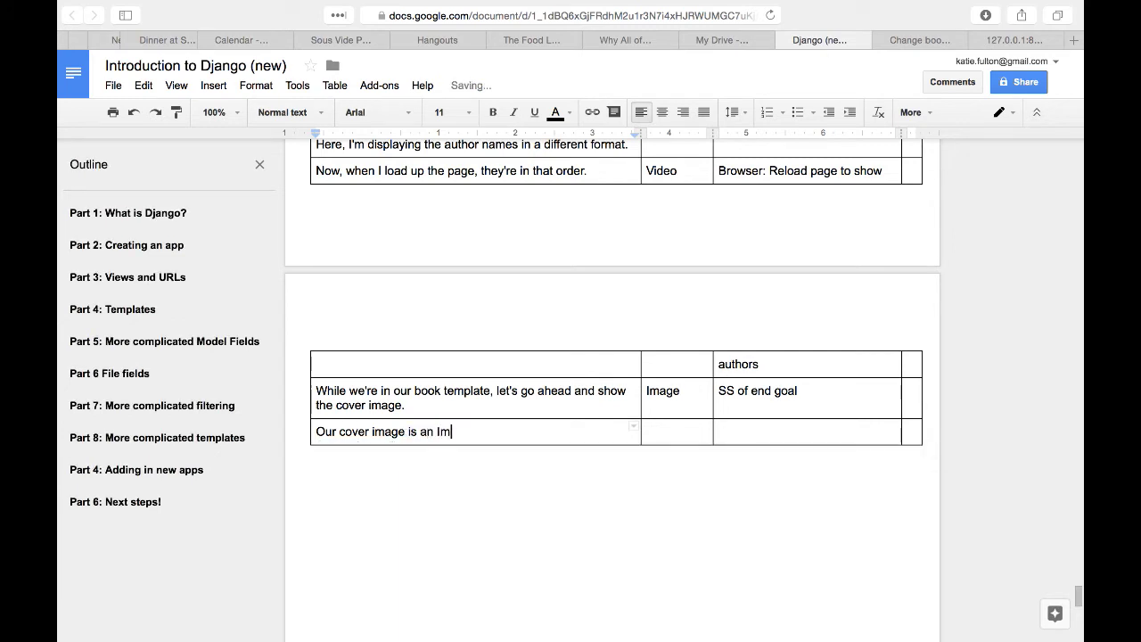
{"action": "type", "text": "ageField, which comes with a few a"}
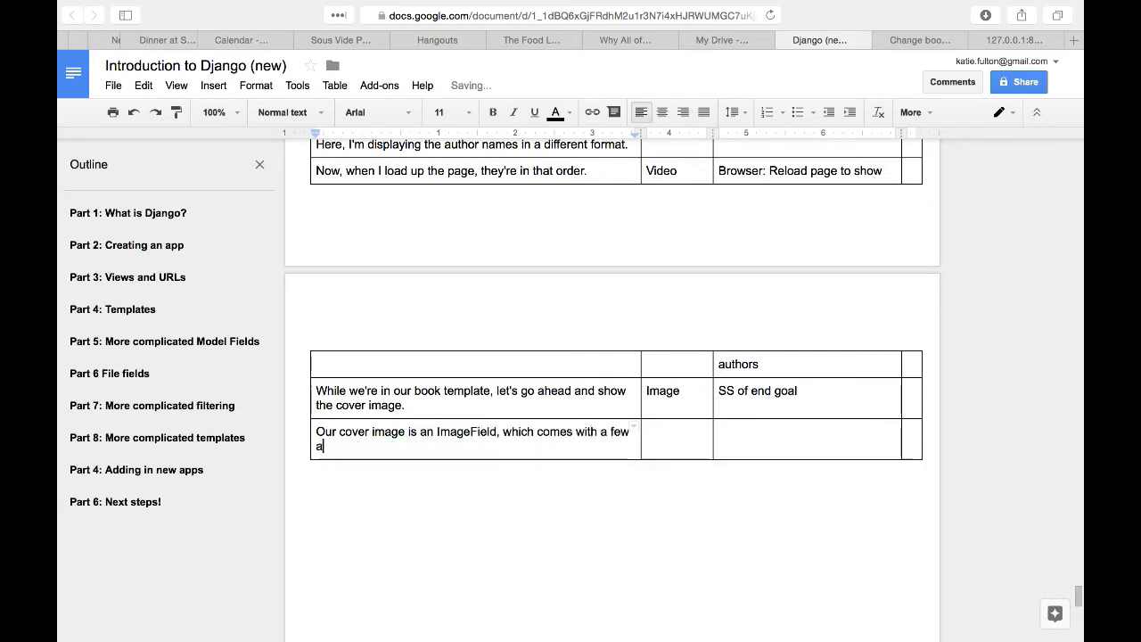
{"action": "type", "text": "ttributes of its own. Here"}
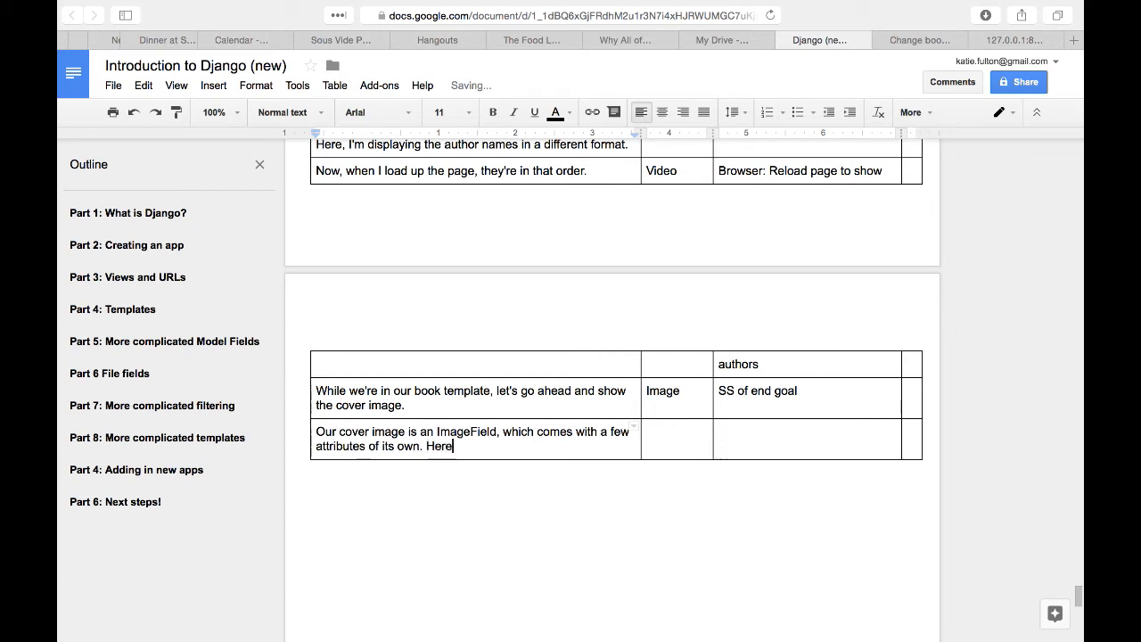
- Continue the narration after "Here" with ", I've displayed them all, but the one we're concerned with right now is 'url"
{"action": "type", "text": ", 've displayed them all, but then"}
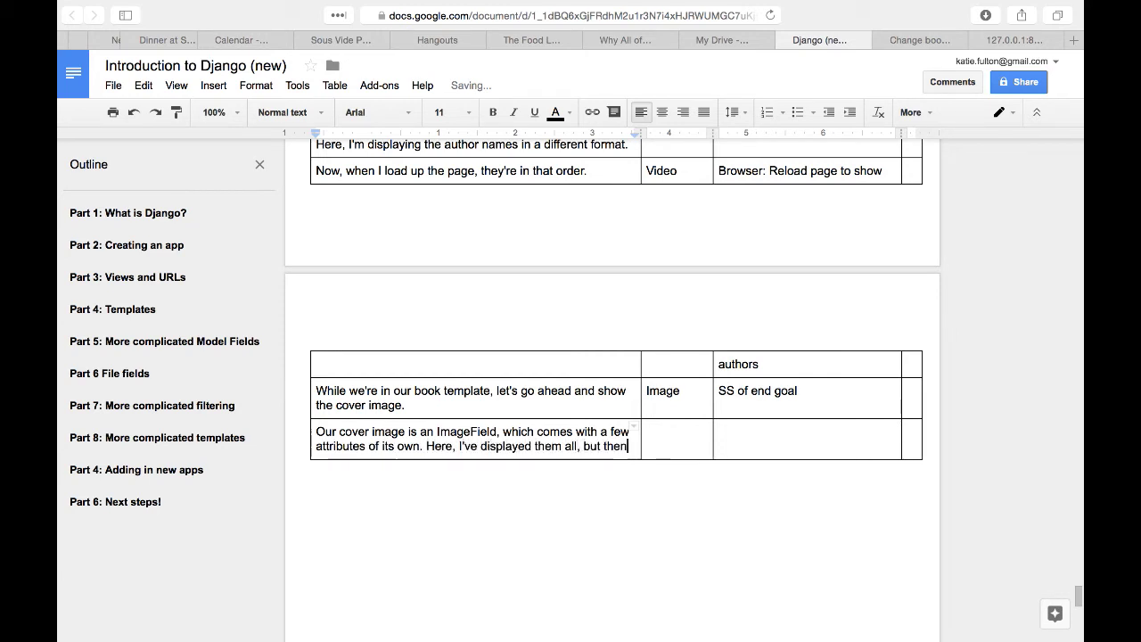
{"action": "key", "text": "BackSpace"}
{"action": "type", "text": "one we're con"}
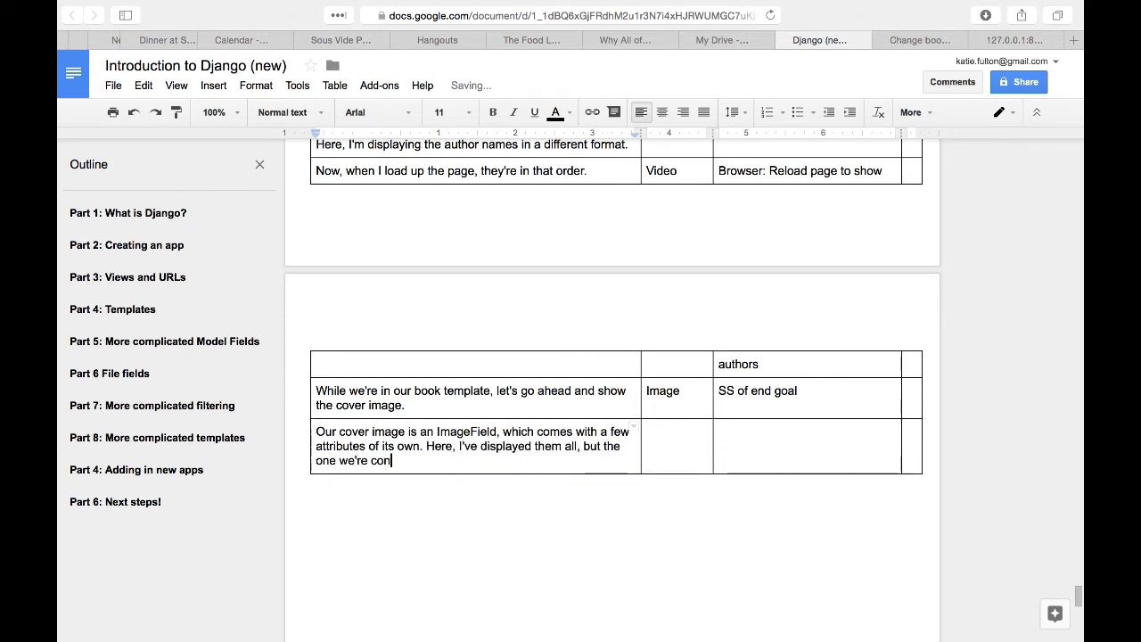
{"action": "type", "text": "cerned with right now is 'url"}
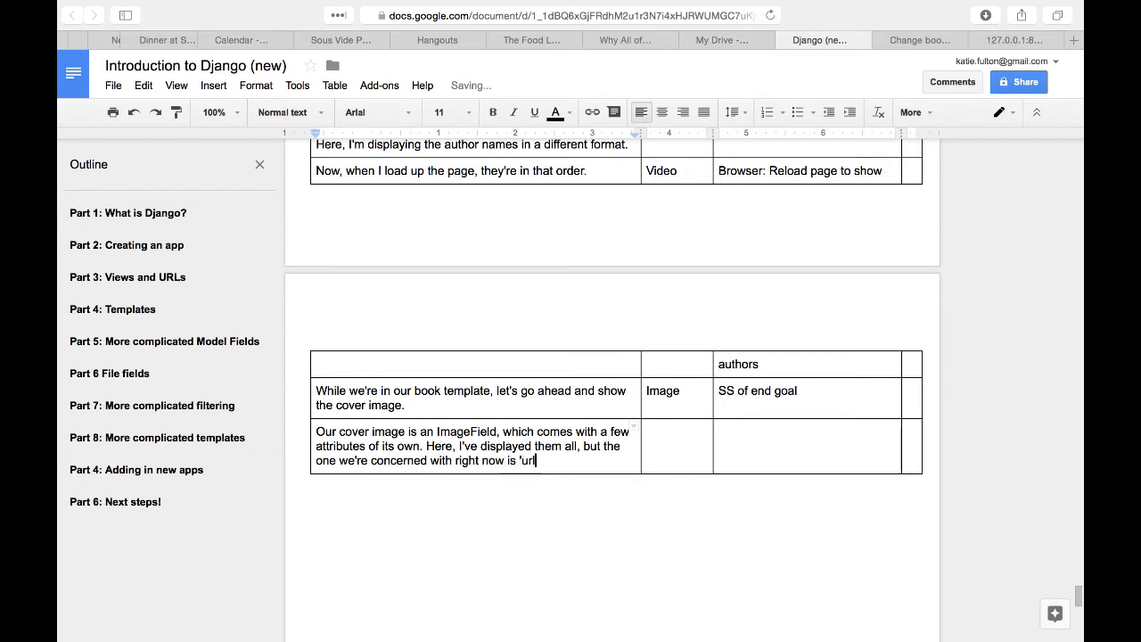
- Close the 'url' quote and end the narration cell with "URL gives us the path to the image."
{"action": "type", "text": "'. URL gives us the path to the i"}
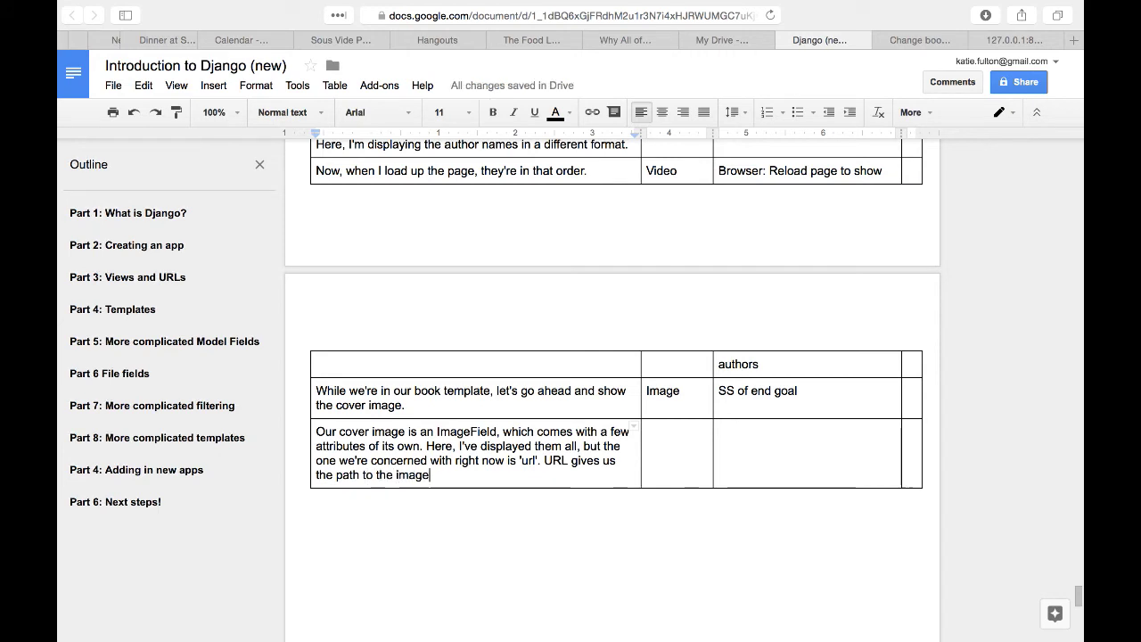
{"action": "type", "text": "mage. You can have this"}
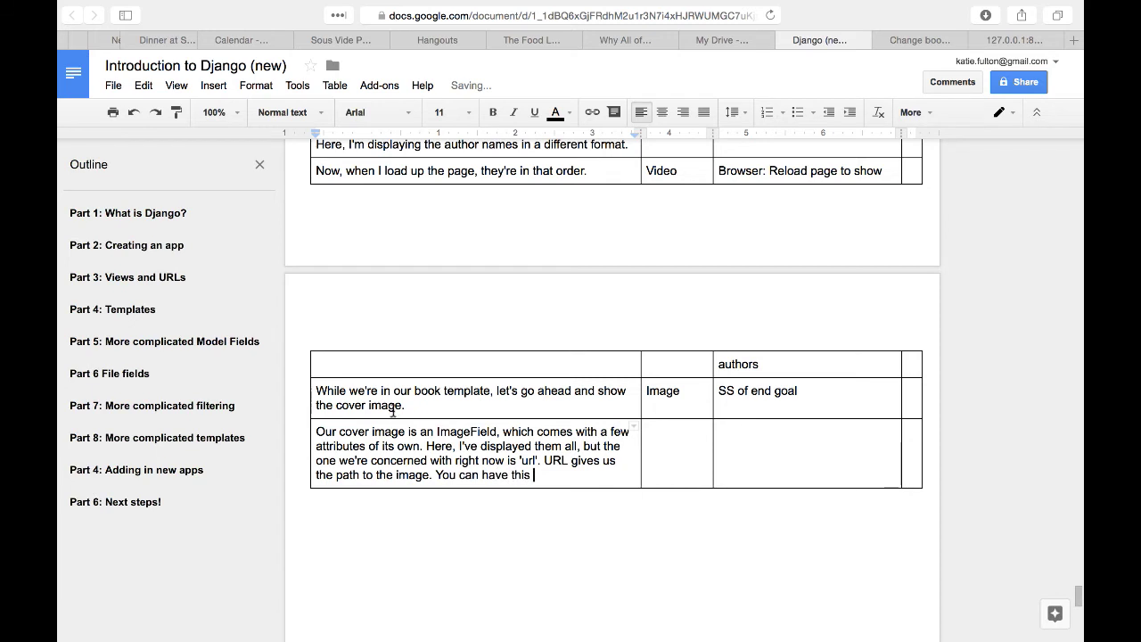
{"action": "left_click_drag", "start_coordinate": [431, 474], "coordinate": [535, 474]}
{"action": "key", "text": "BackSpace"}
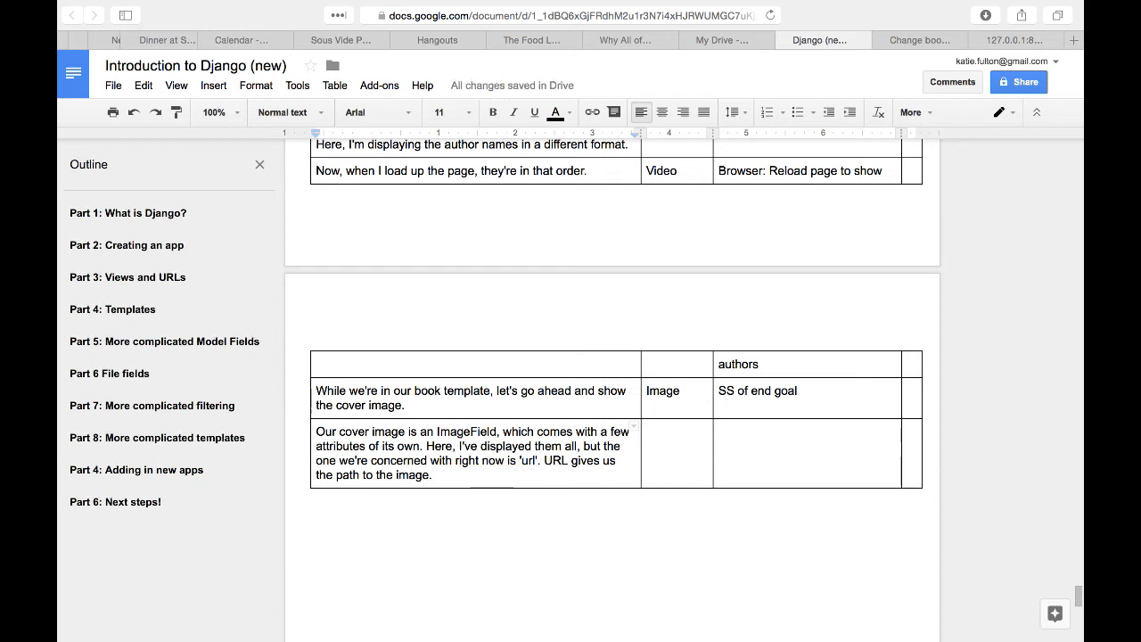
- Mark the ImageField row as "Video" and enter "Shell: Get a book (pk 5)." as its direction
{"action": "left_click", "coordinate": [647, 431]}
{"action": "type", "text": "Video"}
{"action": "key", "text": "Tab"}
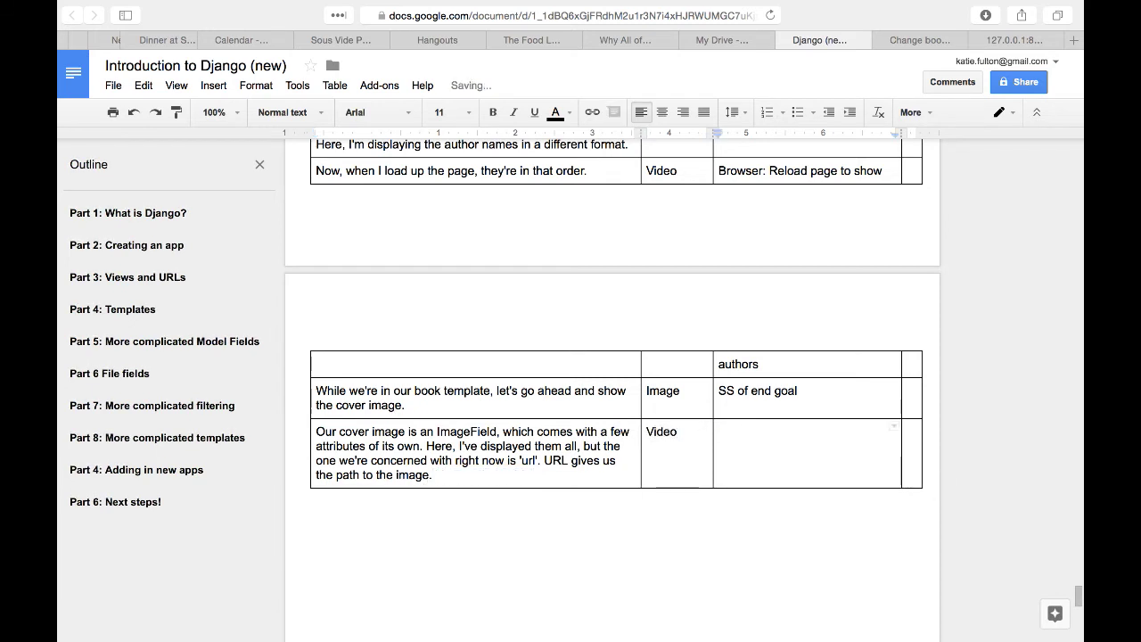
{"action": "type", "text": "She;"}
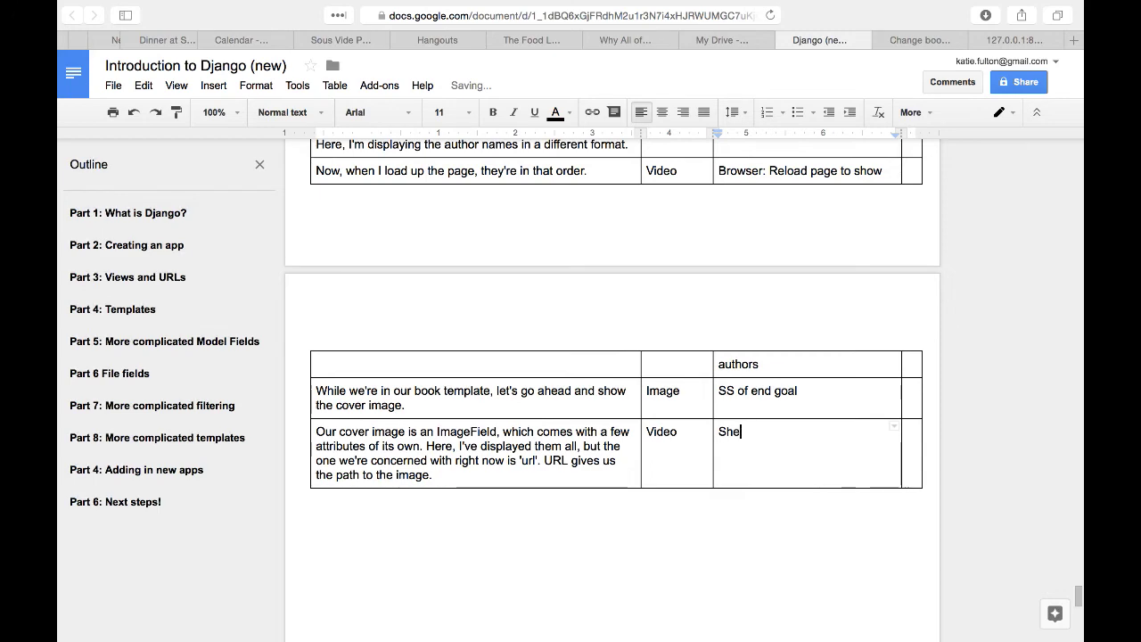
{"action": "type", "text": "ok (pk 5)."}
- Add the bullet "Get an image of the cover of danticat book" to the To do list above the script table
{"action": "scroll", "coordinate": [611, 357], "scroll_direction": "up", "scroll_amount": 15}
{"action": "left_click", "coordinate": [527, 249]}
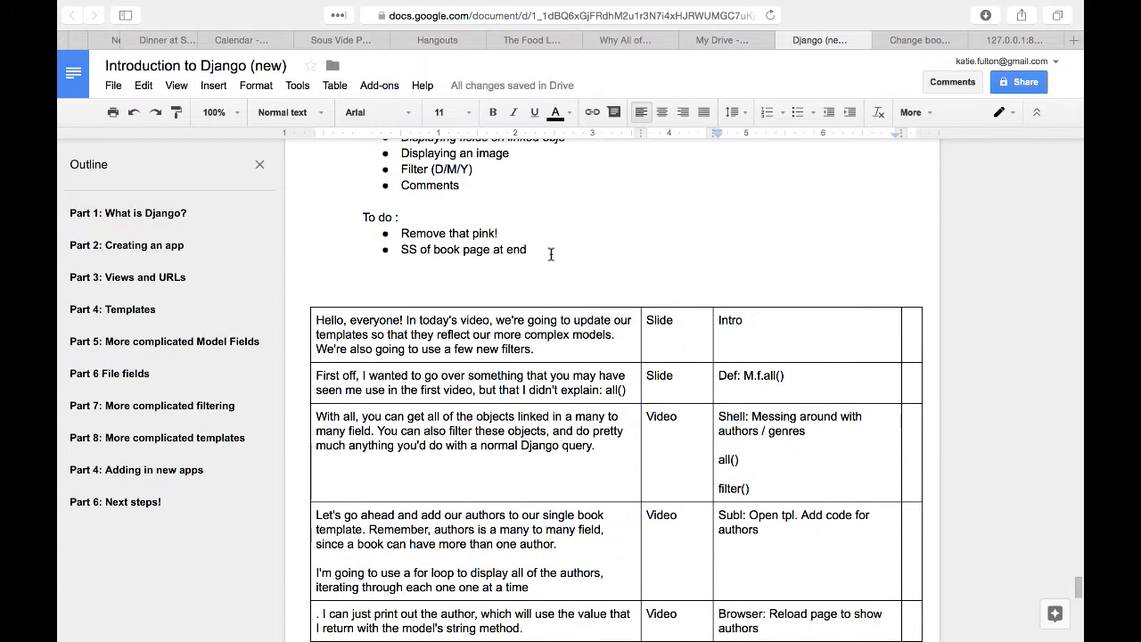
{"action": "key", "text": "Return"}
{"action": "type", "text": "Get a ss of"}
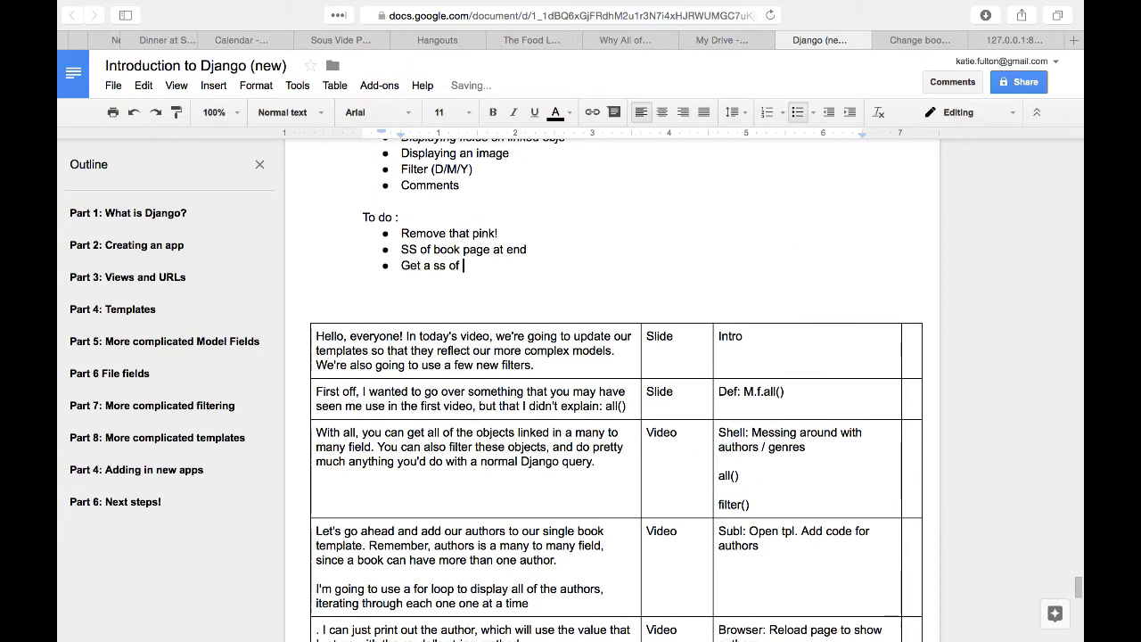
{"action": "key", "text": "BackSpace"}
{"action": "key", "text": "BackSpace"}
{"action": "key", "text": "BackSpace"}
{"action": "key", "text": "BackSpace"}
{"action": "key", "text": "BackSpace"}
{"action": "key", "text": "BackSpace"}
{"action": "key", "text": "BackSpace"}
{"action": "type", "text": "n image of the cover of danticat"}
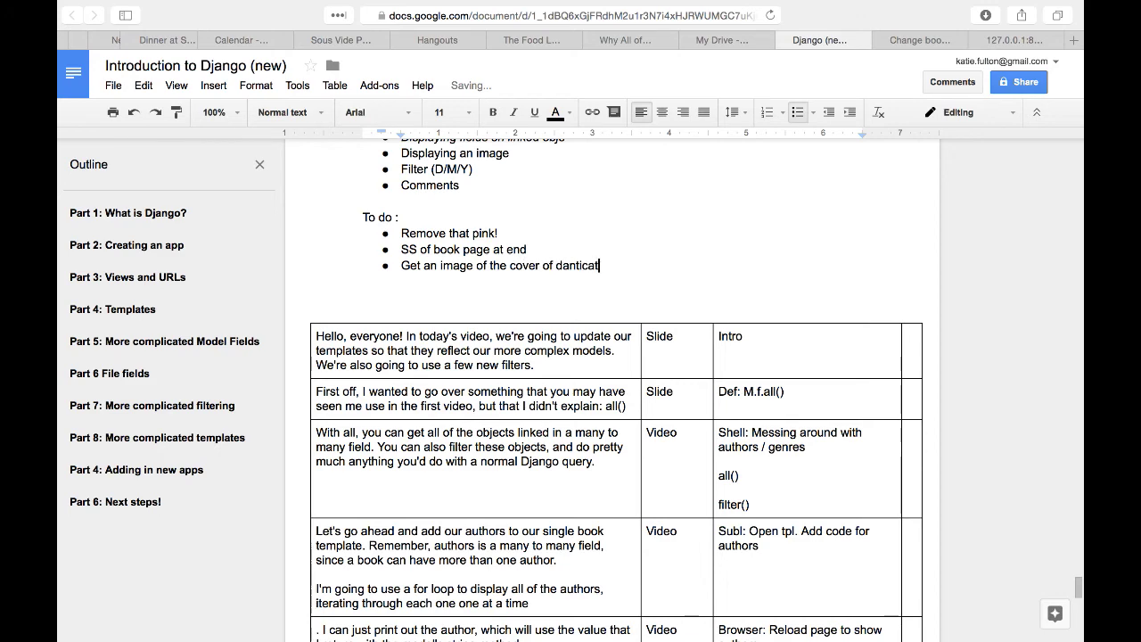
{"action": "type", "text": " book"}
- Add the lines "book.image" and "dir(book.image)" below the shell note in the ImageField row's direction cell
{"action": "scroll", "coordinate": [851, 465], "scroll_direction": "down", "scroll_amount": 5}
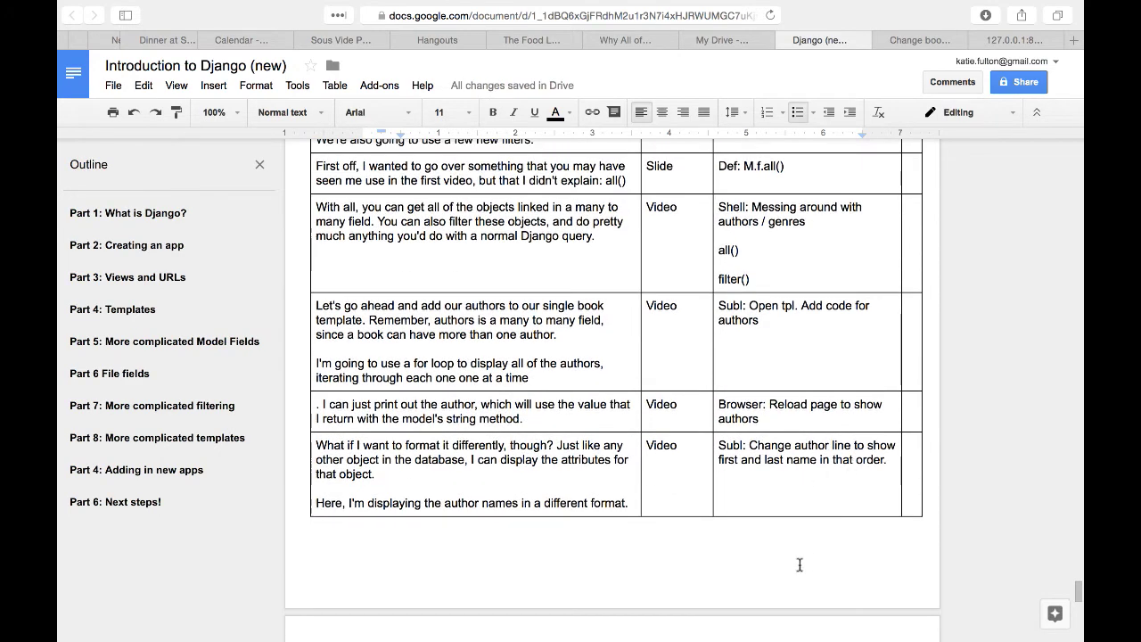
{"action": "scroll", "coordinate": [800, 564], "scroll_direction": "down", "scroll_amount": 5}
{"action": "left_click", "coordinate": [871, 510]}
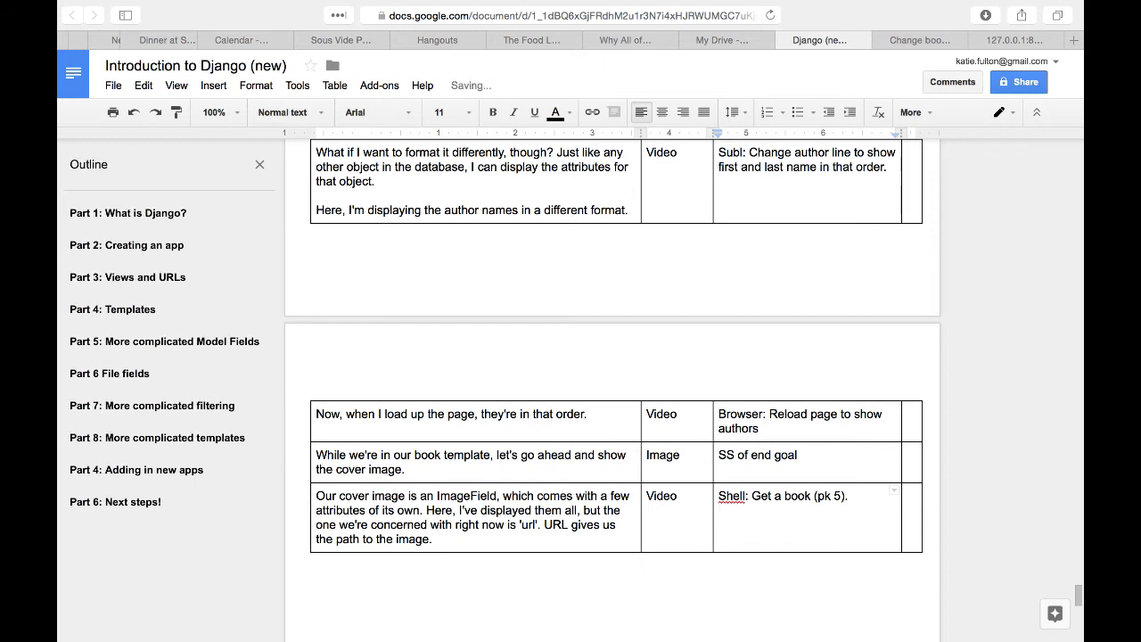
{"action": "type", "text": "book.image"}
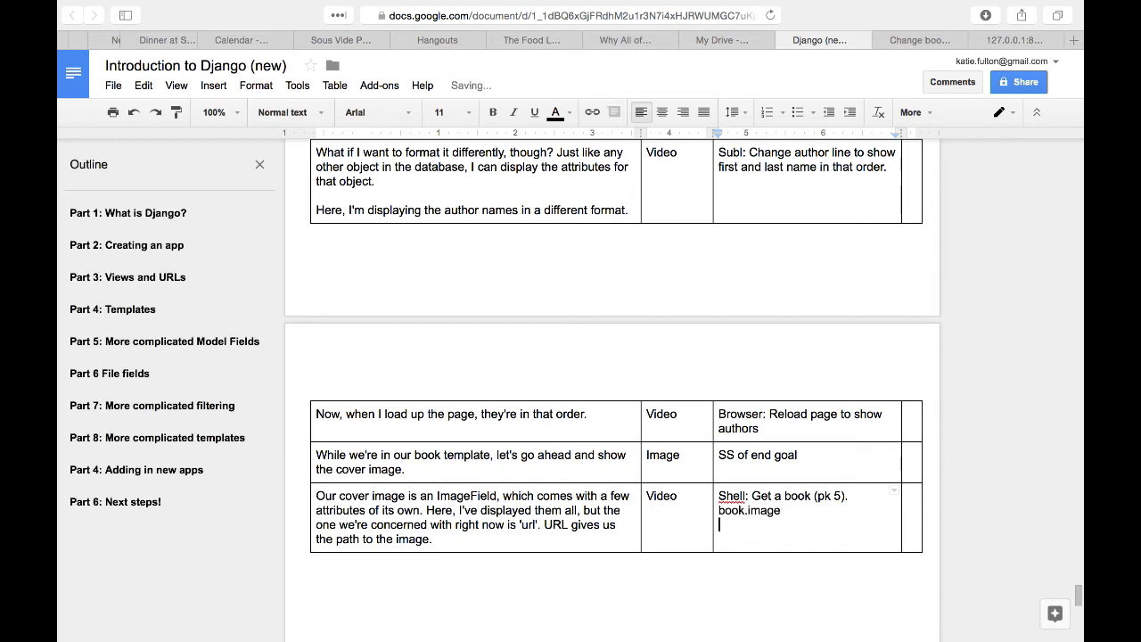
{"action": "key", "text": "Return"}
{"action": "type", "text": "dir(book.image)"}
{"action": "key", "text": "Return"}
- Enter "book.image.url" as the last line of the ImageField row's shell directions
{"action": "type", "text": "highlight"}
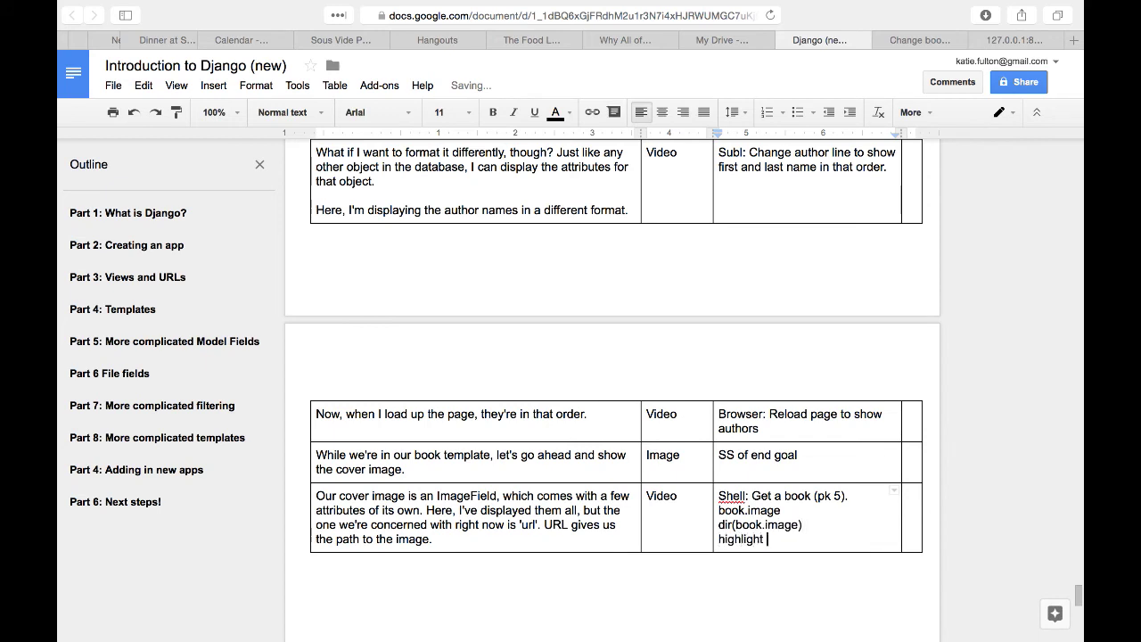
{"action": "key", "text": "BackSpace"}
{"action": "key", "text": "BackSpace"}
{"action": "key", "text": "BackSpace"}
{"action": "key", "text": "BackSpace"}
{"action": "key", "text": "BackSpace"}
{"action": "key", "text": "BackSpace"}
{"action": "key", "text": "BackSpace"}
{"action": "key", "text": "BackSpace"}
{"action": "key", "text": "BackSpace"}
{"action": "type", "text": "book.image.url"}
{"action": "left_click", "coordinate": [510, 540]}
{"action": "key", "text": "Return"}
{"action": "key", "text": "Return"}
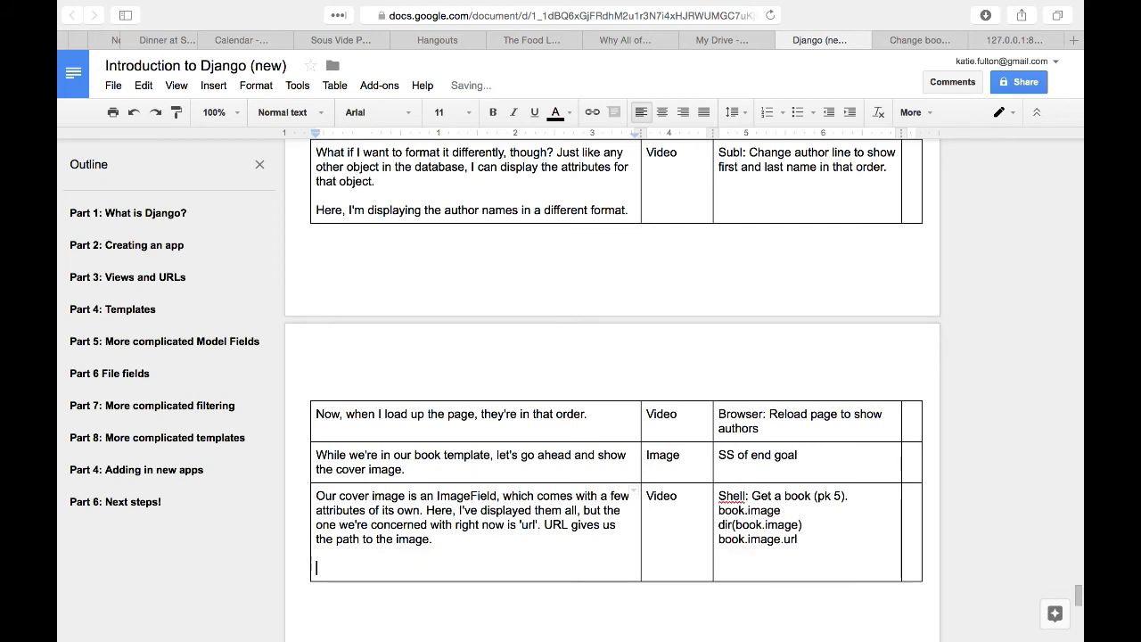
{"action": "type", "text": "You can also have this p"}
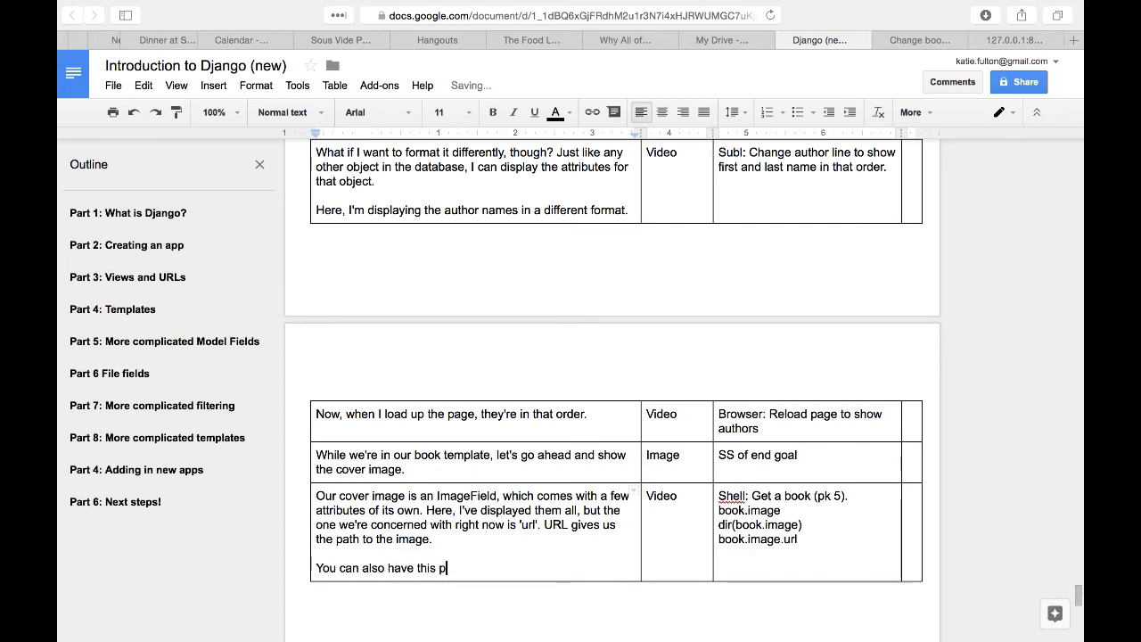
{"action": "type", "text": "oint to a full URL in"}
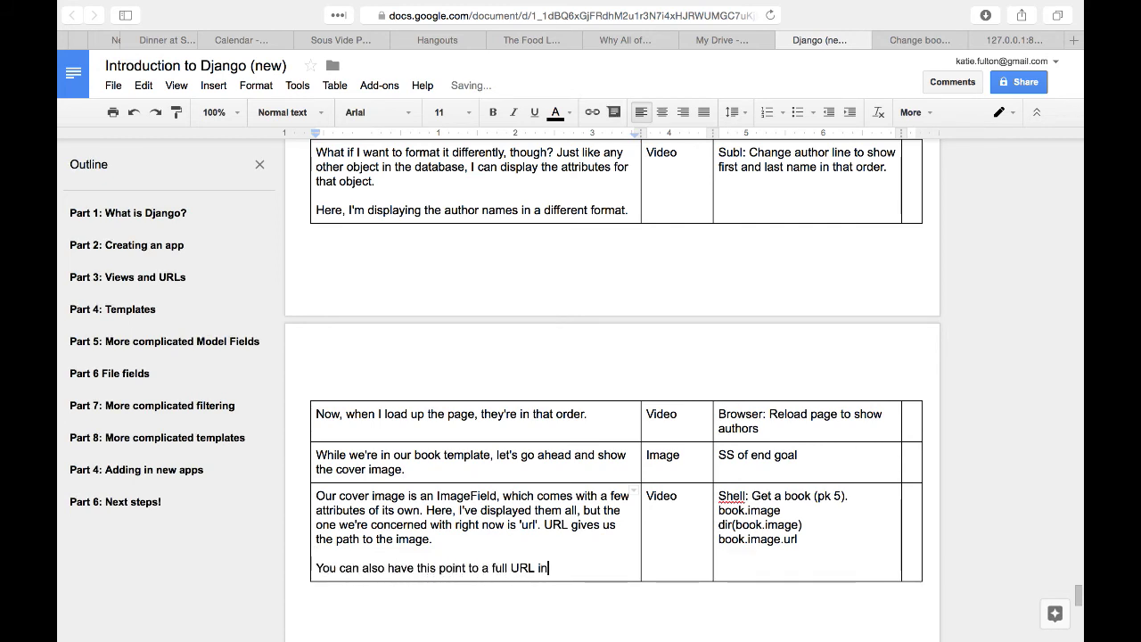
{"action": "key", "text": "super+BackSpace"}
{"action": "key", "text": "BackSpace"}
{"action": "key", "text": "BackSpace"}
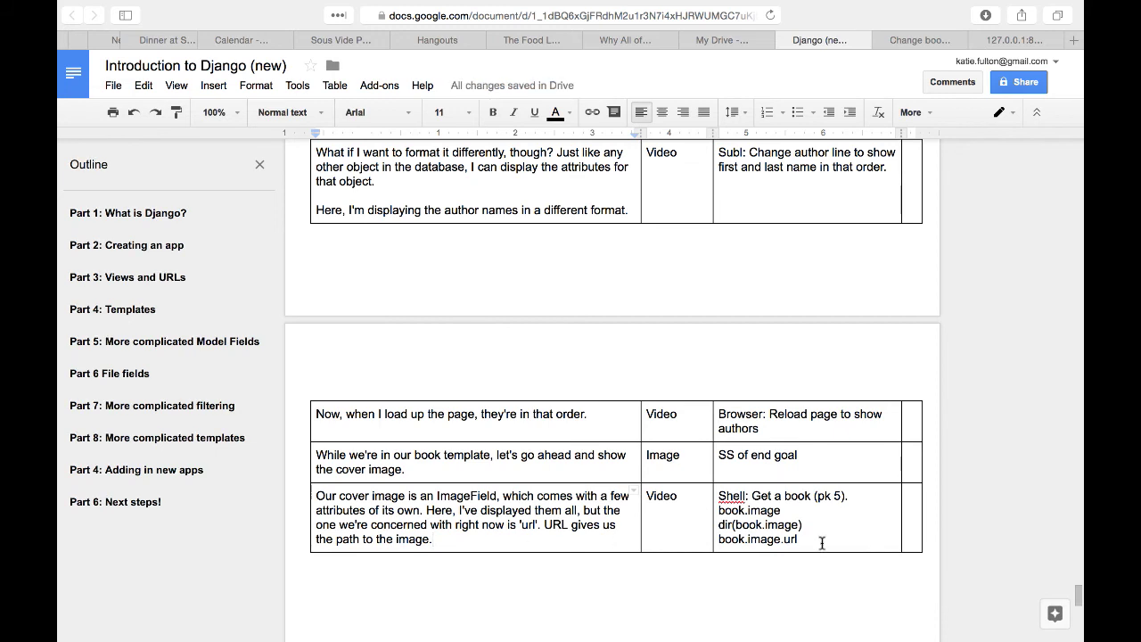
- Add an empty row at the end of the script table, below the ImageField row
{"action": "left_click", "coordinate": [879, 536]}
{"action": "key", "text": "Tab"}
{"action": "key", "text": "Tab"}
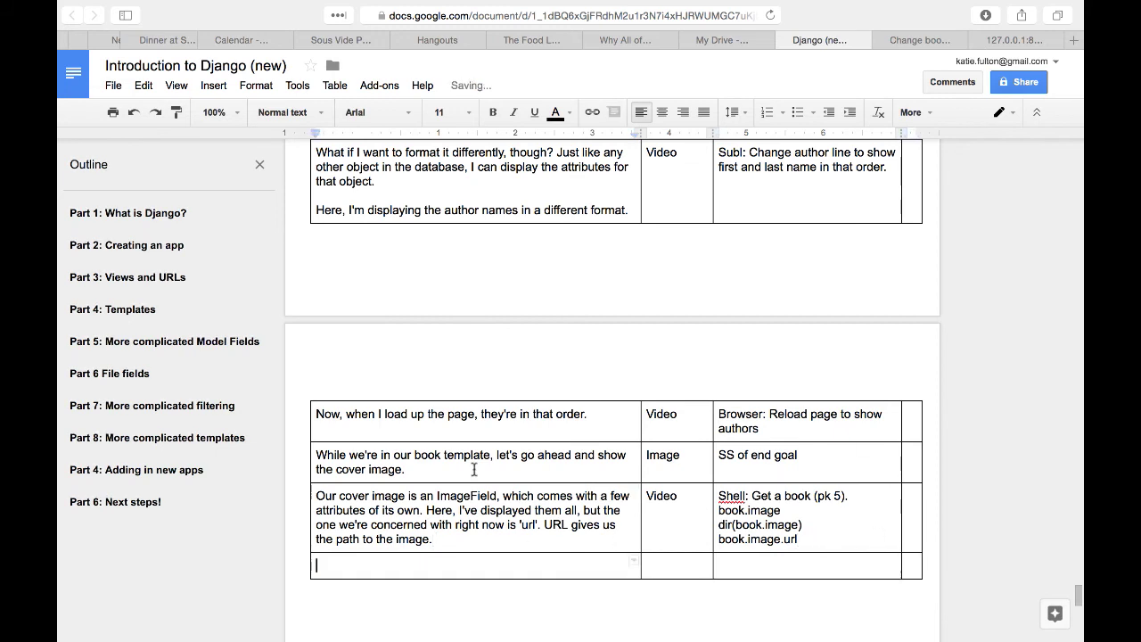